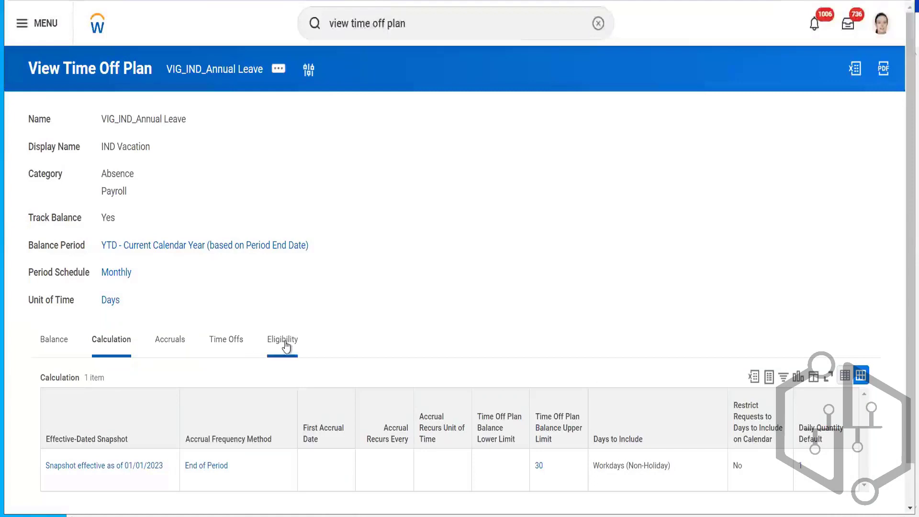
# - Open the time off plan's Eligibility tab and preview the worker eligibility calculation details
pyautogui.click(282, 341)
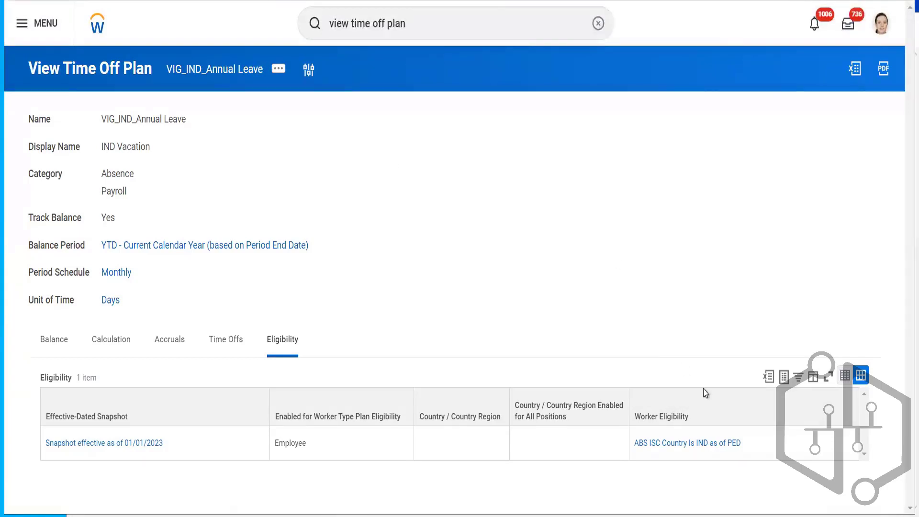
pyautogui.moveTo(748, 444)
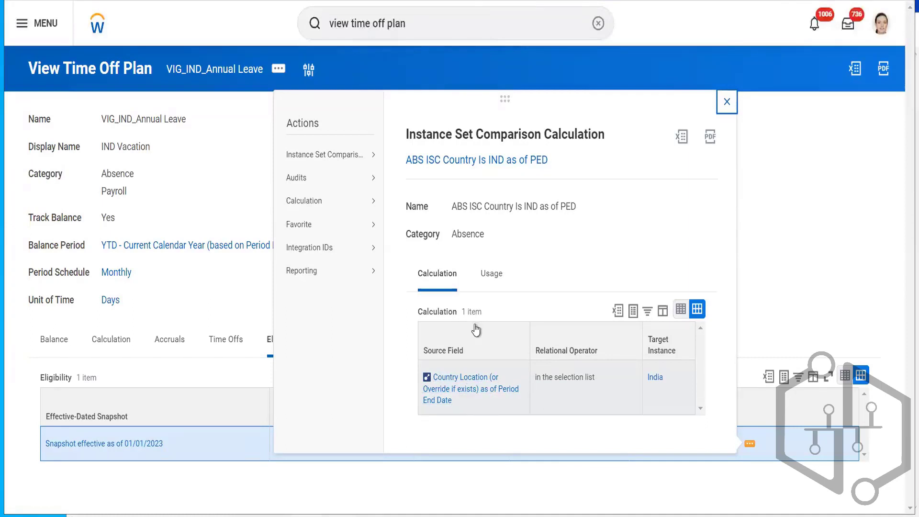
pyautogui.click(787, 252)
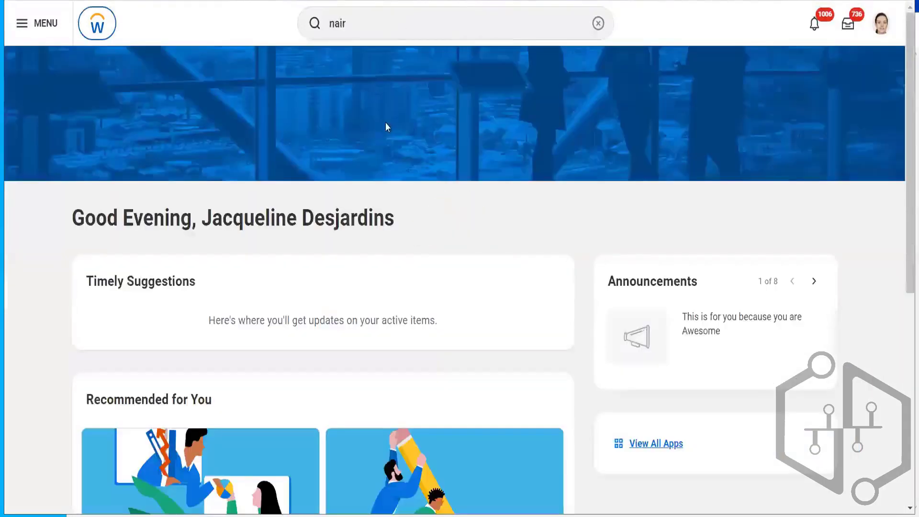
# - Clear the search and open the worker's profile from the recent searches
pyautogui.click(598, 23)
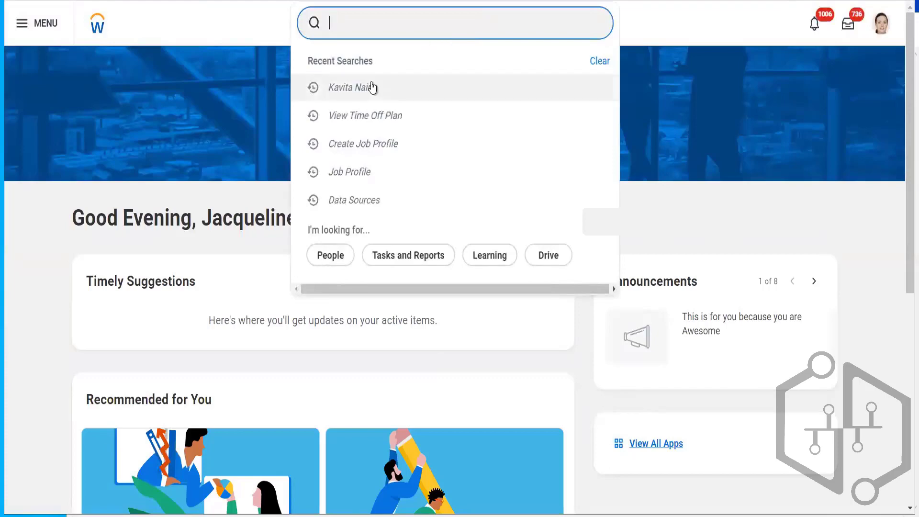
pyautogui.click(370, 87)
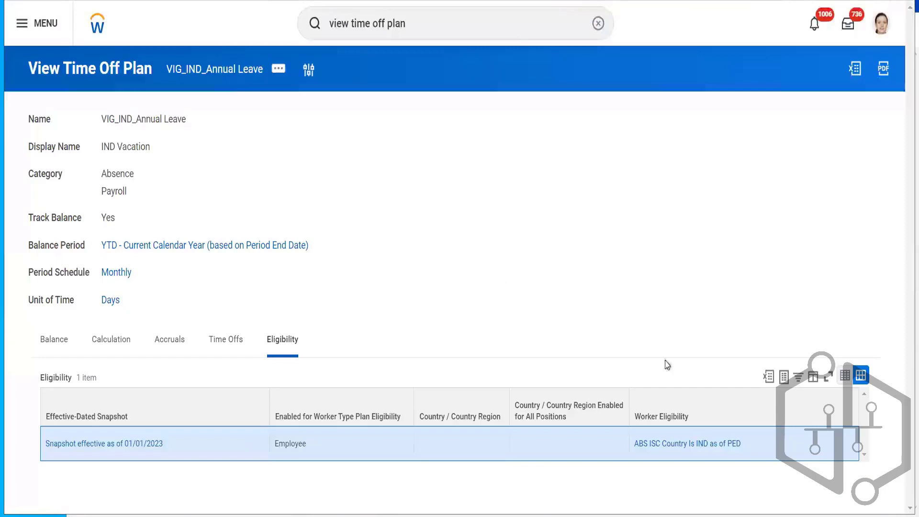
pyautogui.moveTo(749, 445)
# - Open the ABS ISC Country Is IND as of PED calculation page and return to the time off plan
pyautogui.moveTo(116, 277)
pyautogui.click(690, 444)
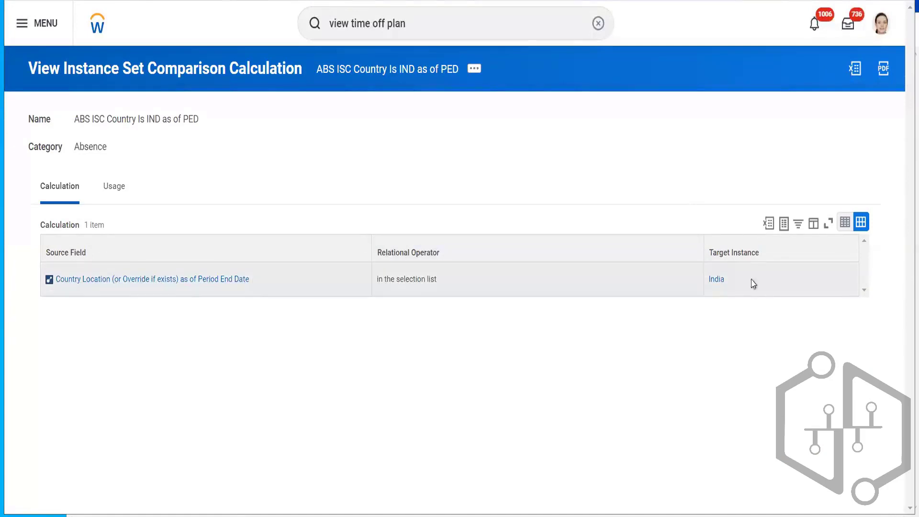
pyautogui.moveTo(729, 290)
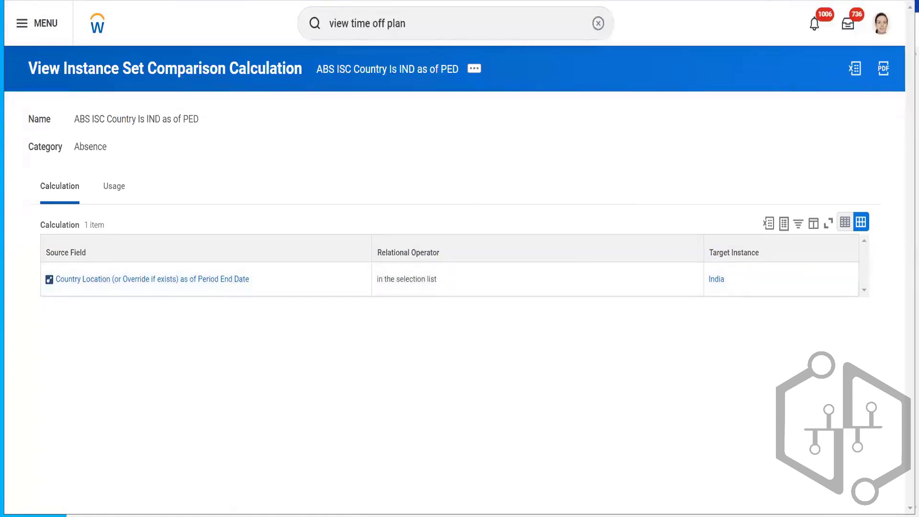
pyautogui.hotkey('alt', 'Left')
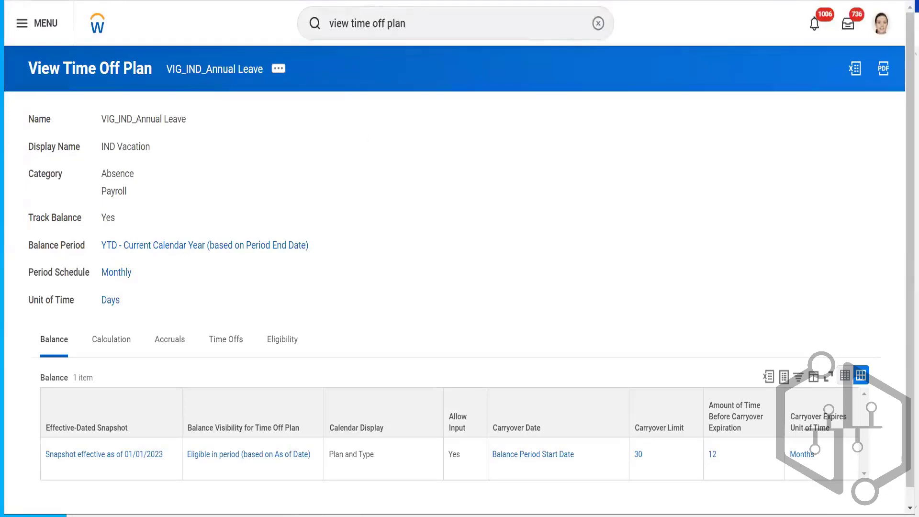
# - Switch between the worker profile and time off plan tabs and reopen the plan's Eligibility tab
pyautogui.hotkey('ctrl', 'Tab')
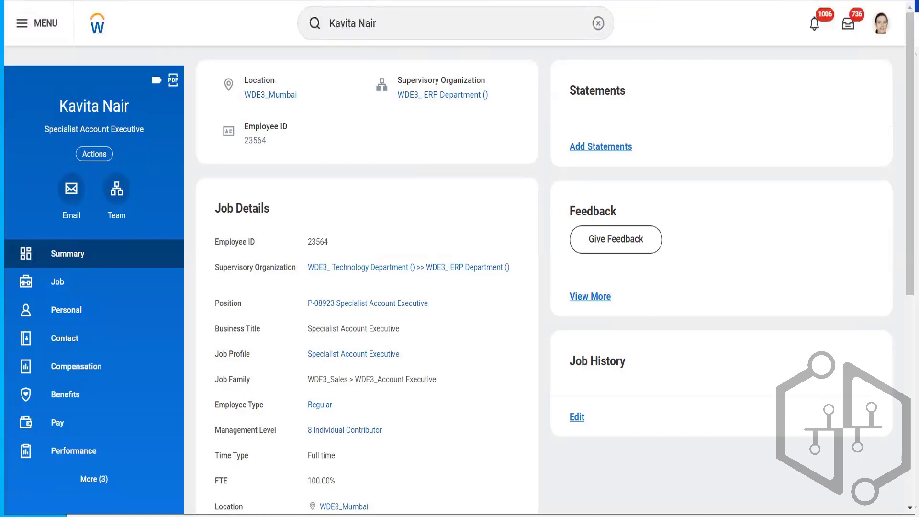
pyautogui.hotkey('ctrl', 'Tab')
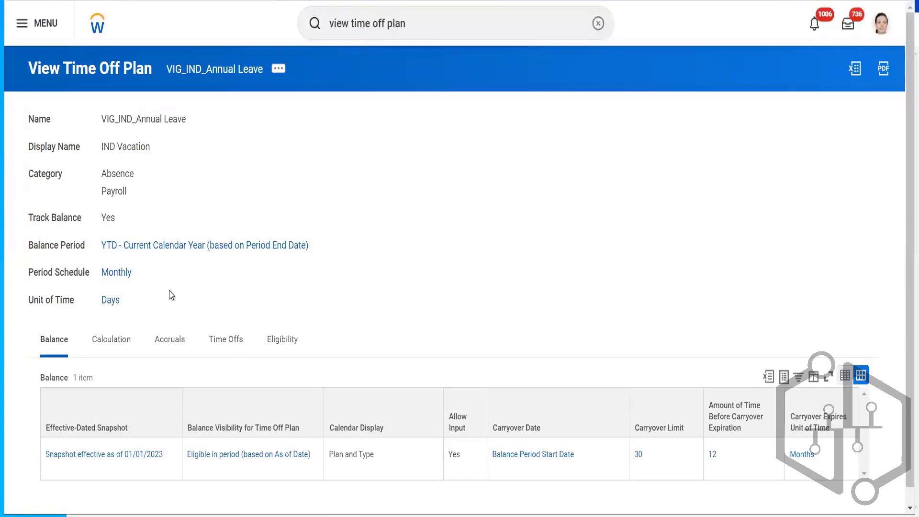
pyautogui.click(108, 338)
pyautogui.scroll(-1, 545, 232)
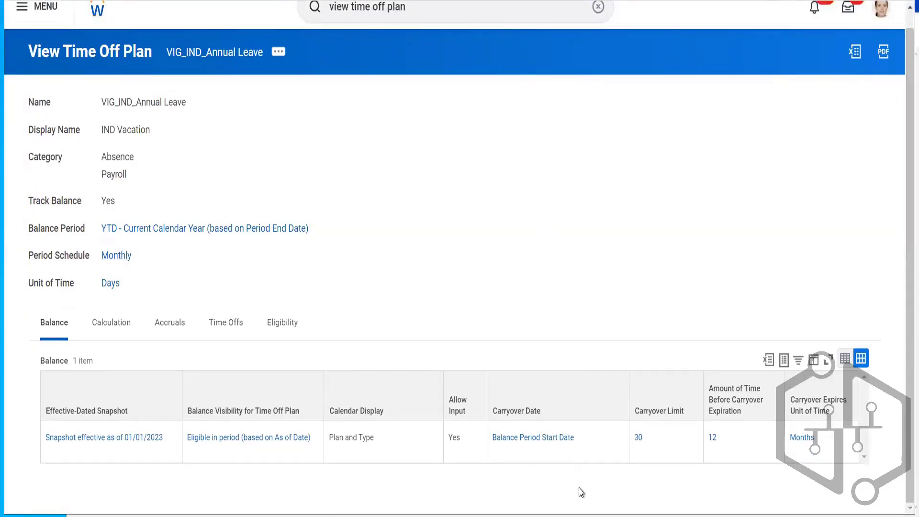
pyautogui.click(282, 322)
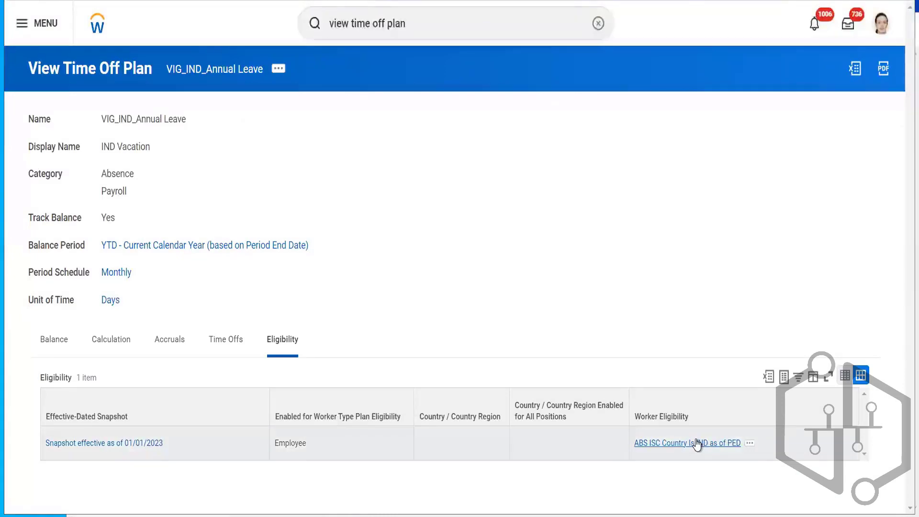
pyautogui.click(697, 444)
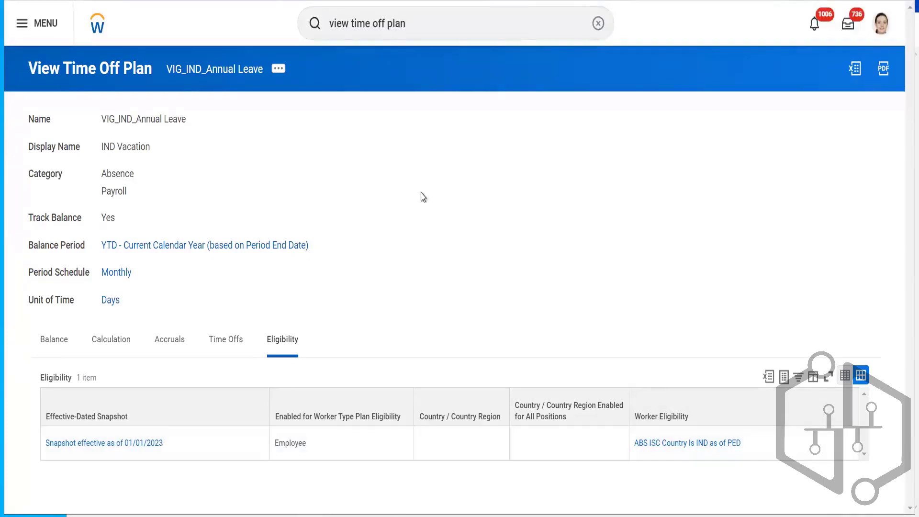
# - Start editing the time off plan, updating the existing effective date 01/01/2023
pyautogui.click(279, 69)
pyautogui.moveTo(376, 123)
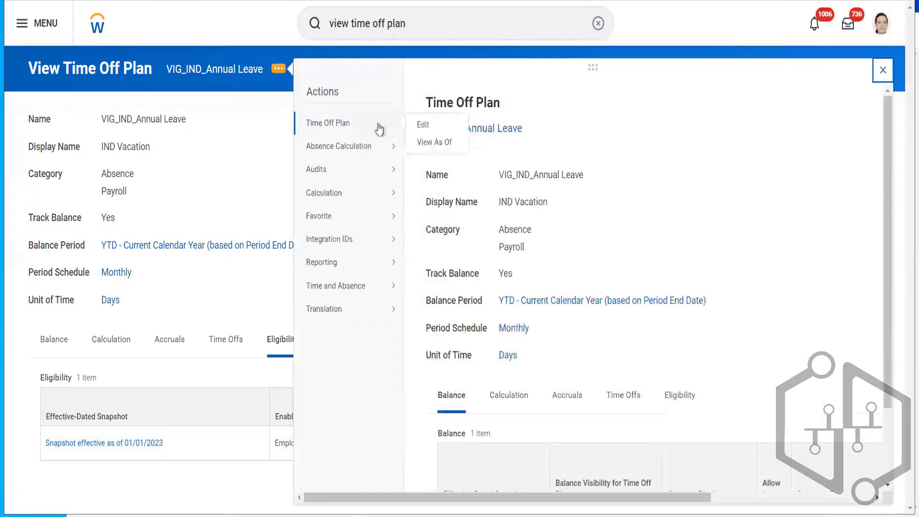
pyautogui.click(420, 125)
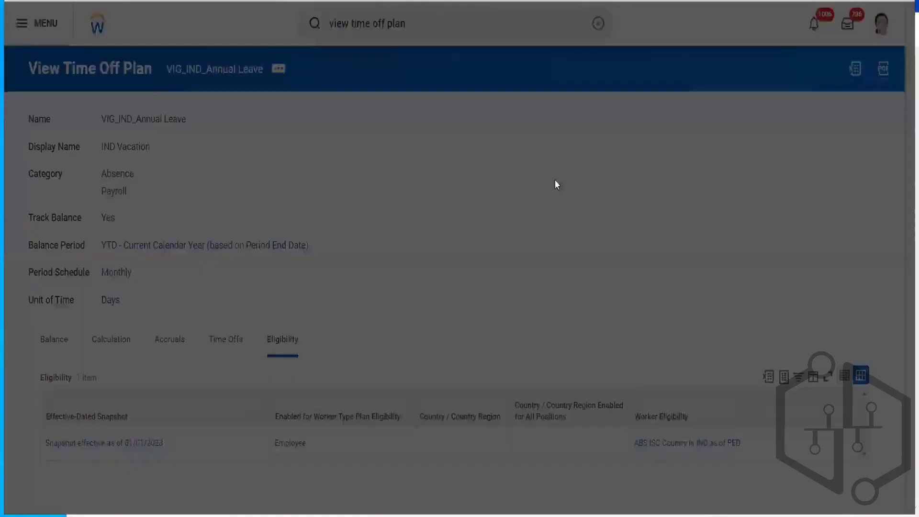
pyautogui.click(336, 239)
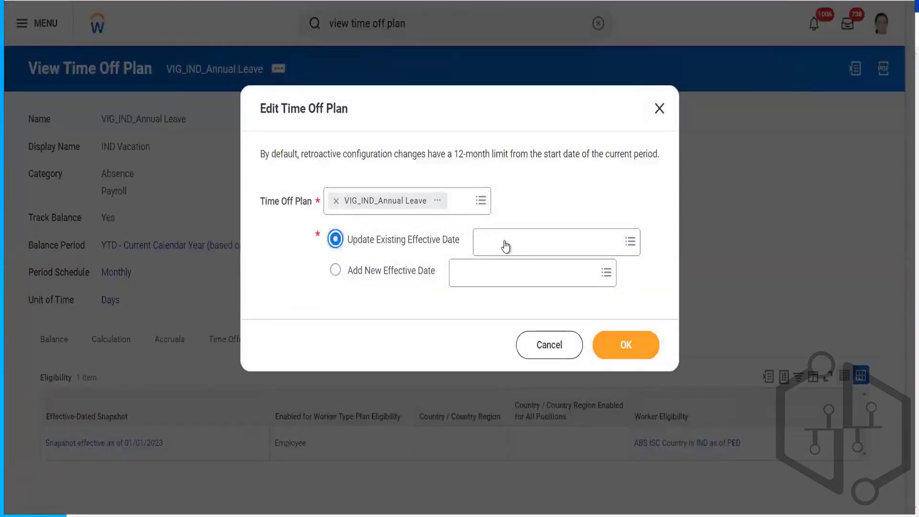
pyautogui.click(506, 242)
pyautogui.click(506, 266)
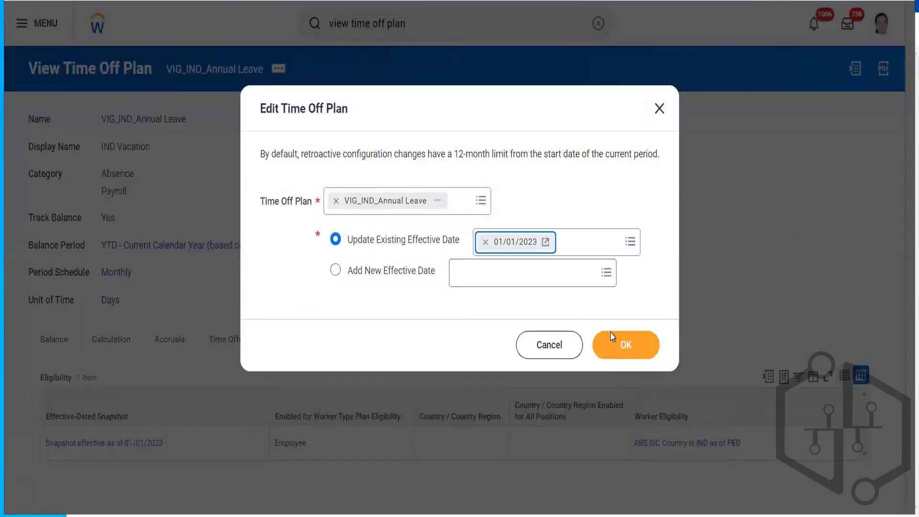
pyautogui.click(618, 343)
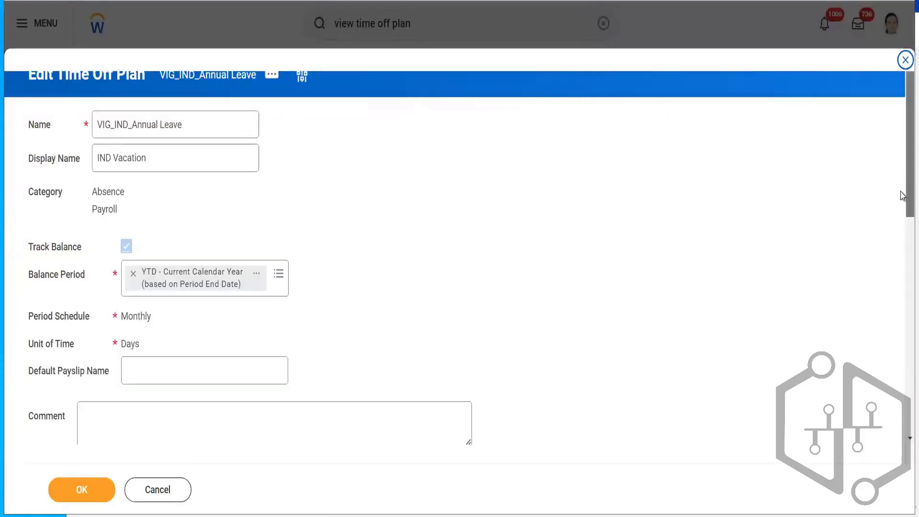
# - Add a new empty row to the worker eligibility table on the Eligibility tab
pyautogui.moveTo(904, 193); pyautogui.dragTo(904, 345)
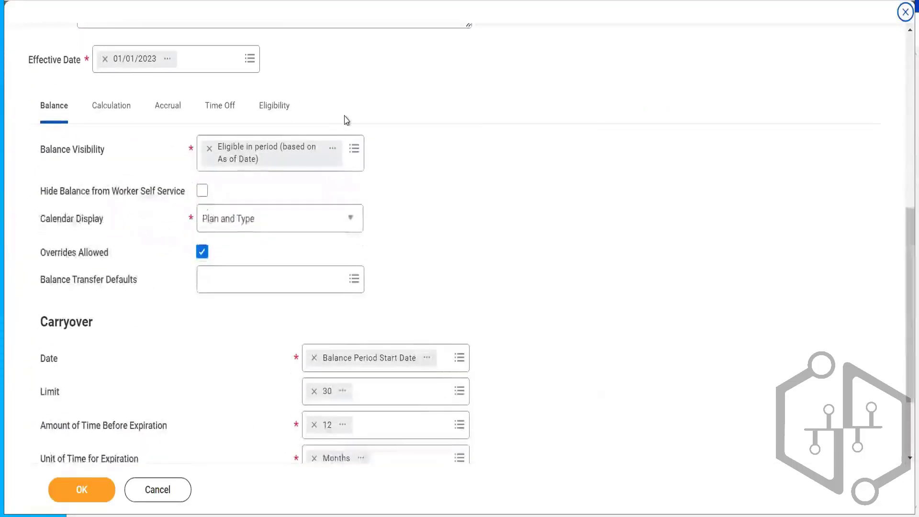
pyautogui.click(287, 114)
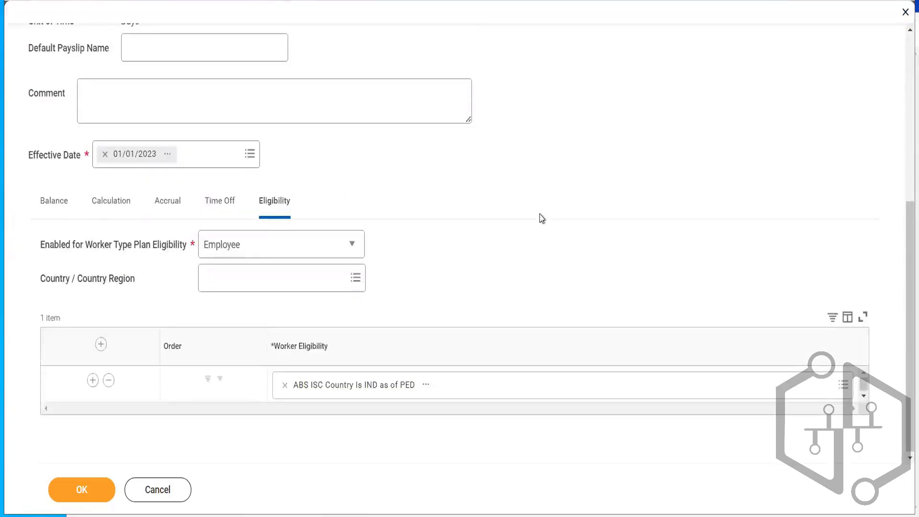
pyautogui.click(93, 381)
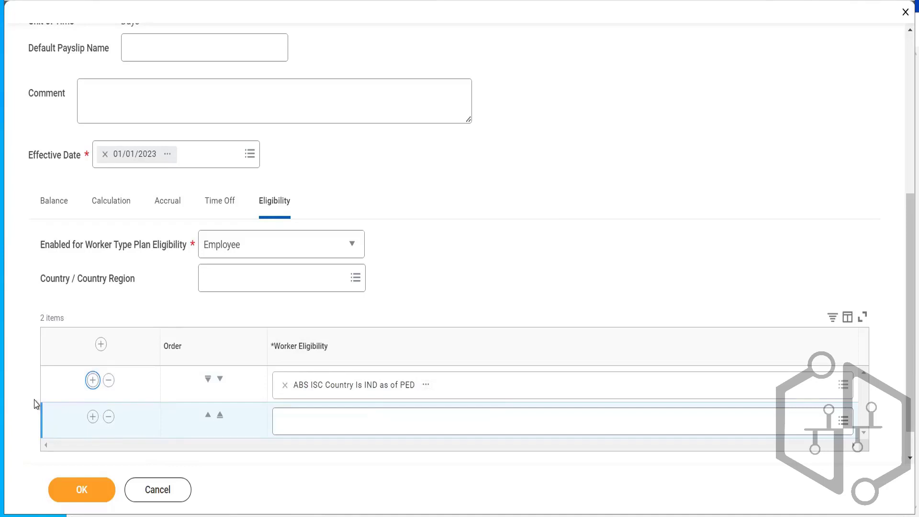
pyautogui.click(320, 420)
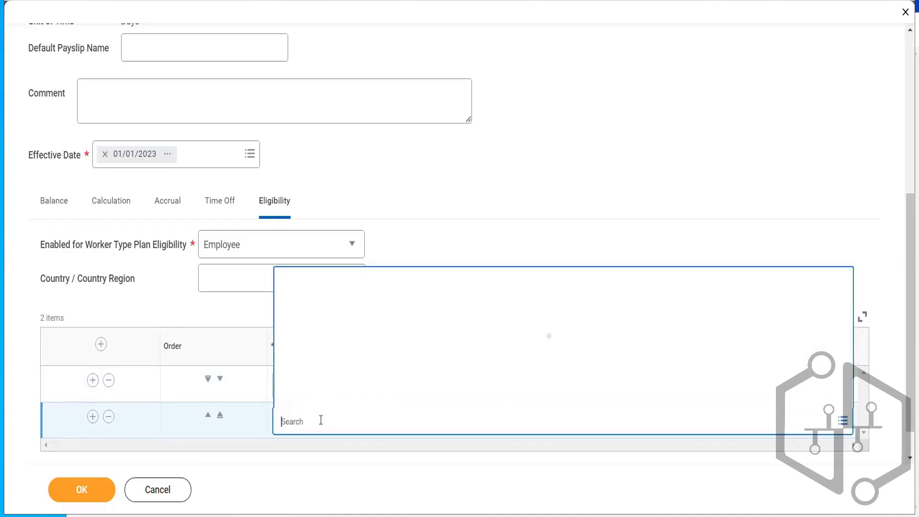
pyautogui.click(431, 273)
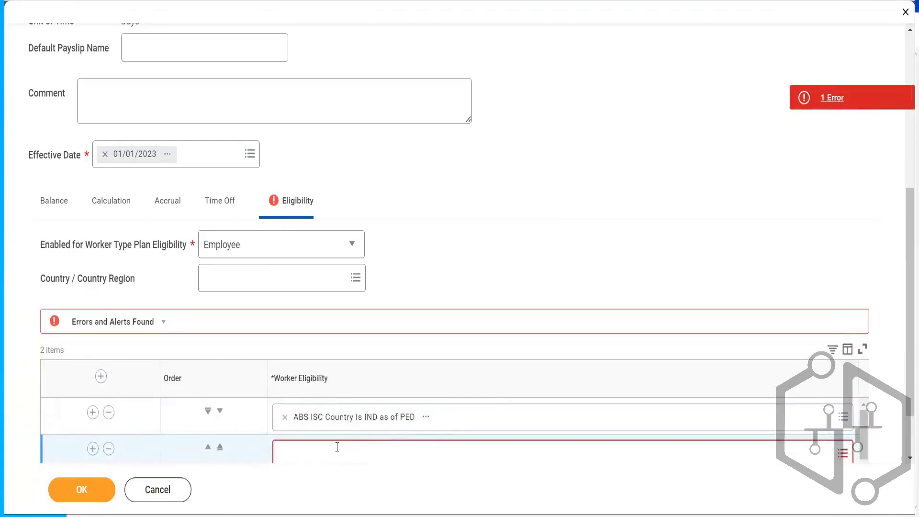
# - Browse the prompt options for the new worker eligibility row
pyautogui.click(337, 447)
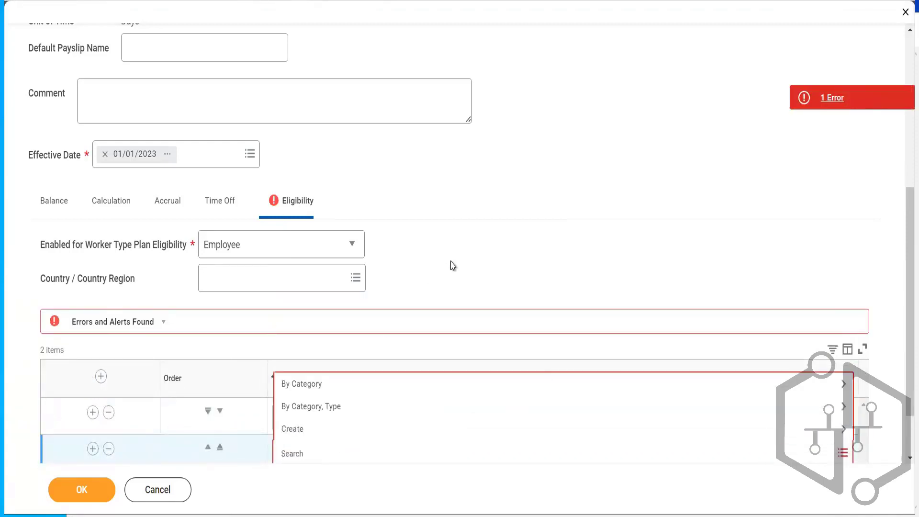
pyautogui.click(553, 156)
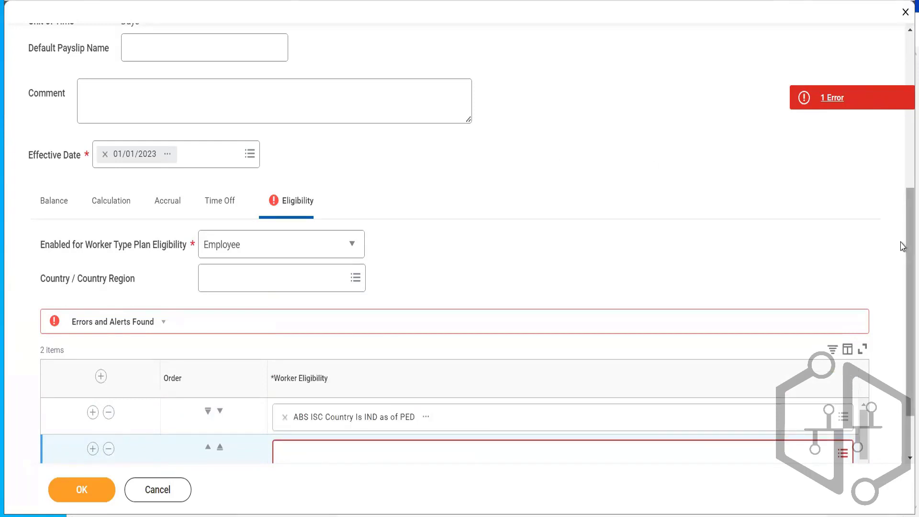
pyautogui.scroll(-2, 903, 247)
pyautogui.click(381, 380)
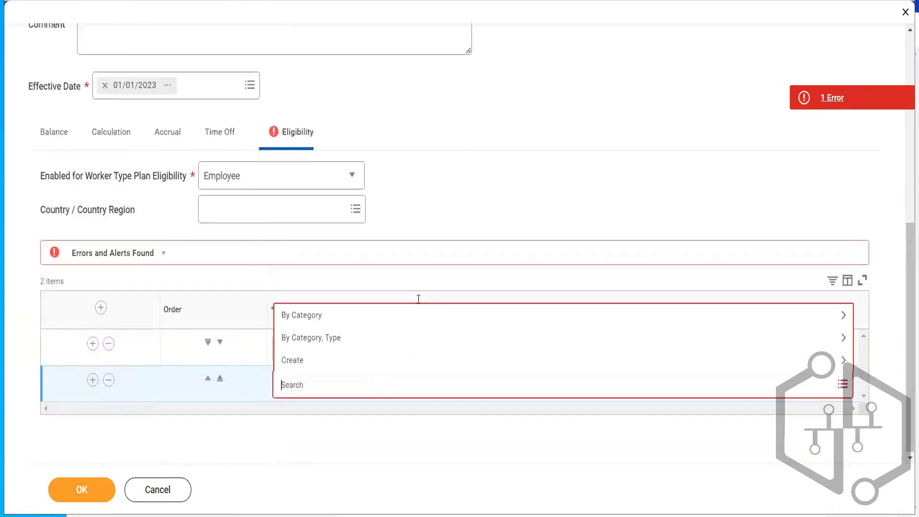
pyautogui.click(551, 103)
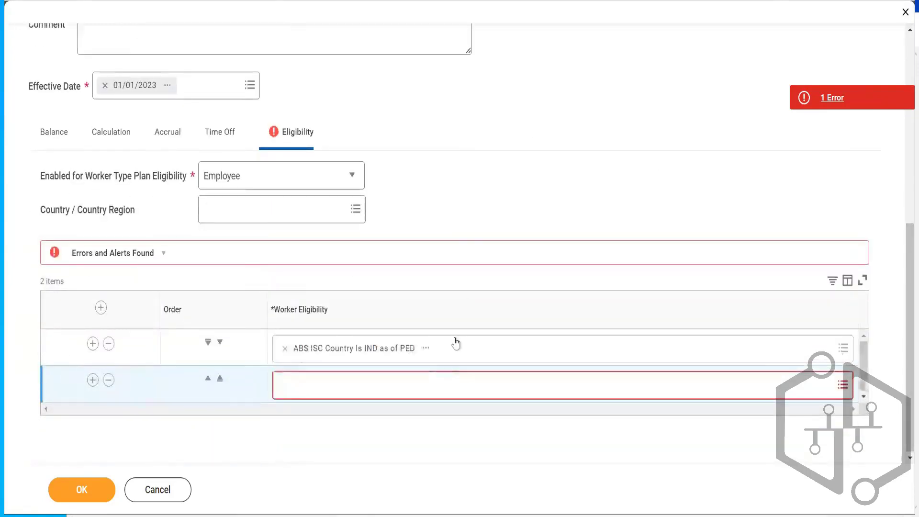
# - Open the existing ABS ISC Country Is IND as of PED eligibility calculation in a new tab
pyautogui.click(426, 350)
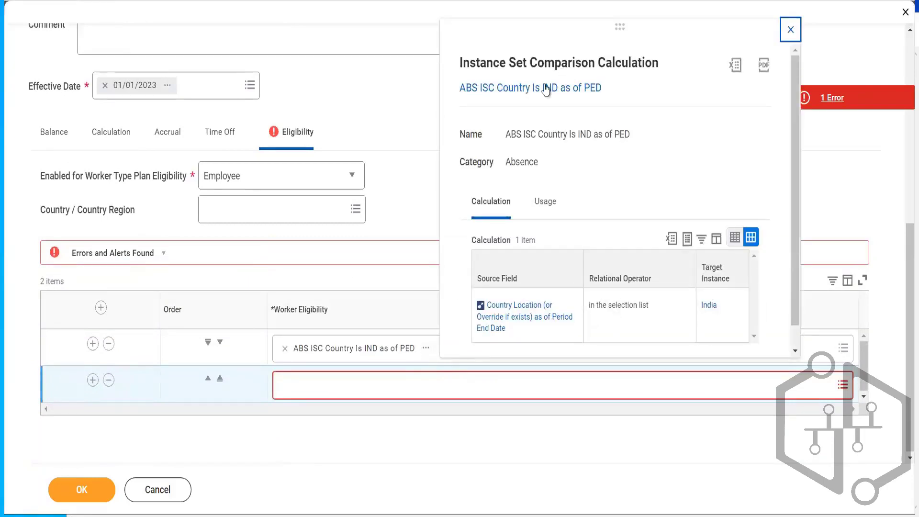
pyautogui.rightClick(542, 92)
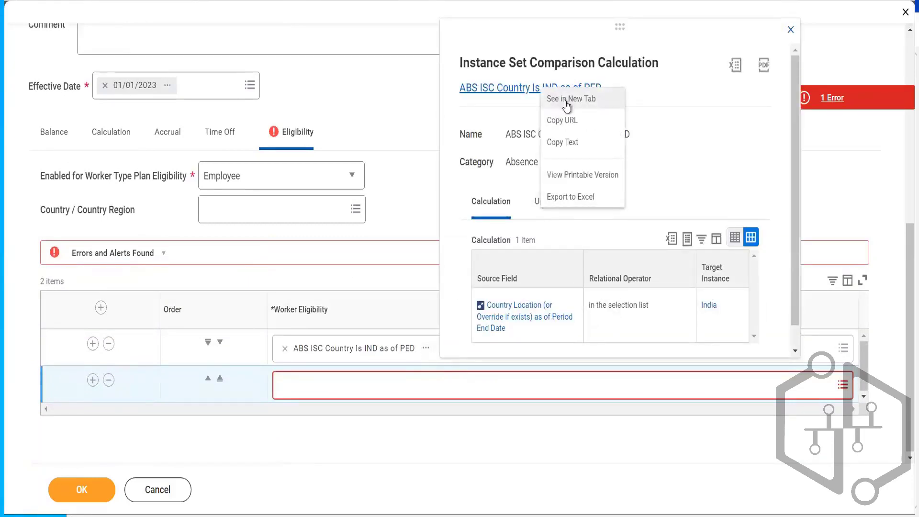
pyautogui.click(567, 103)
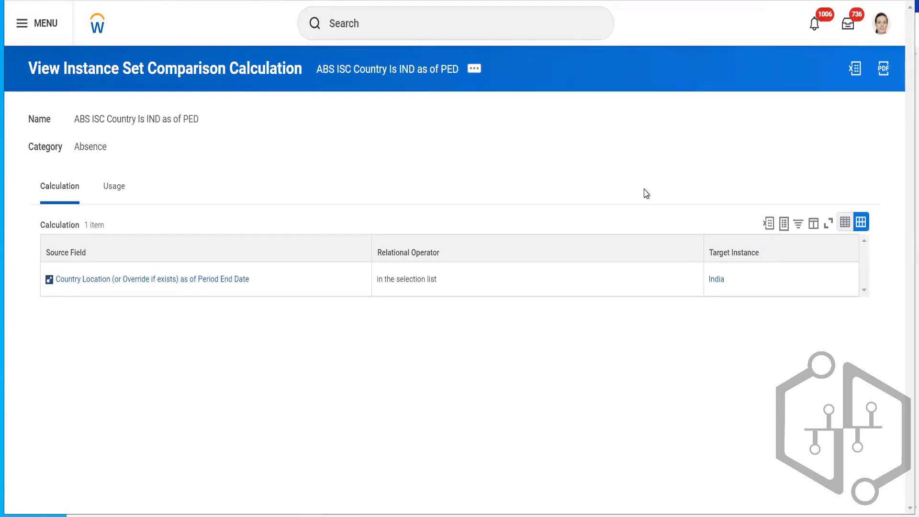
# - Create a copy of the ABS ISC Country Is IND as of PED instance set comparison calculation
pyautogui.tripleClick(151, 121)
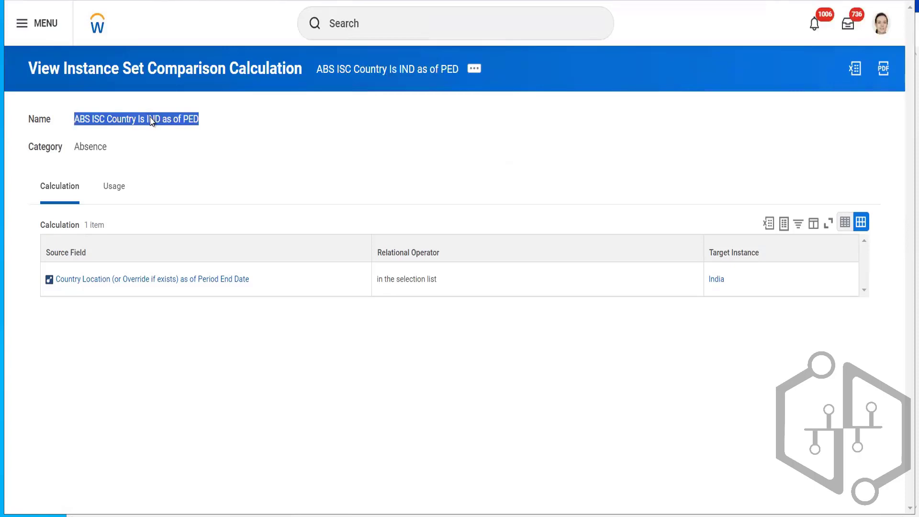
pyautogui.click(474, 70)
pyautogui.moveTo(62, 171)
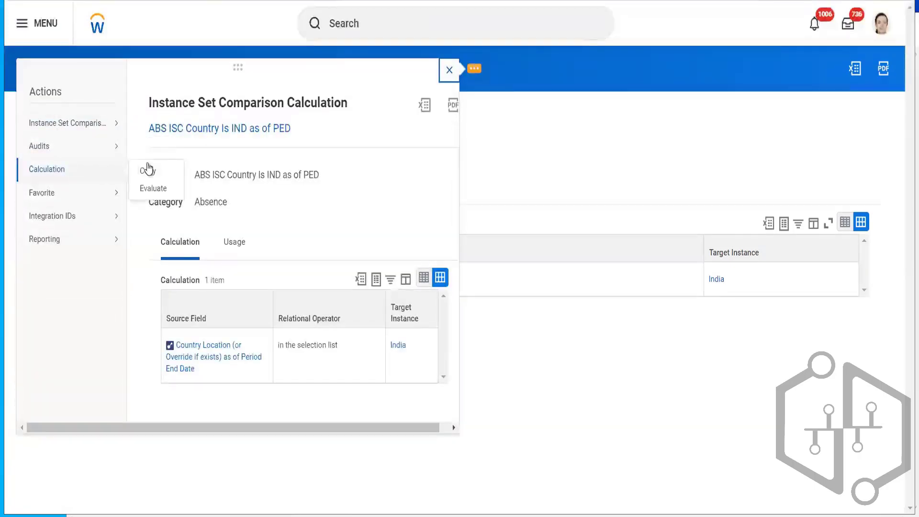
pyautogui.click(149, 171)
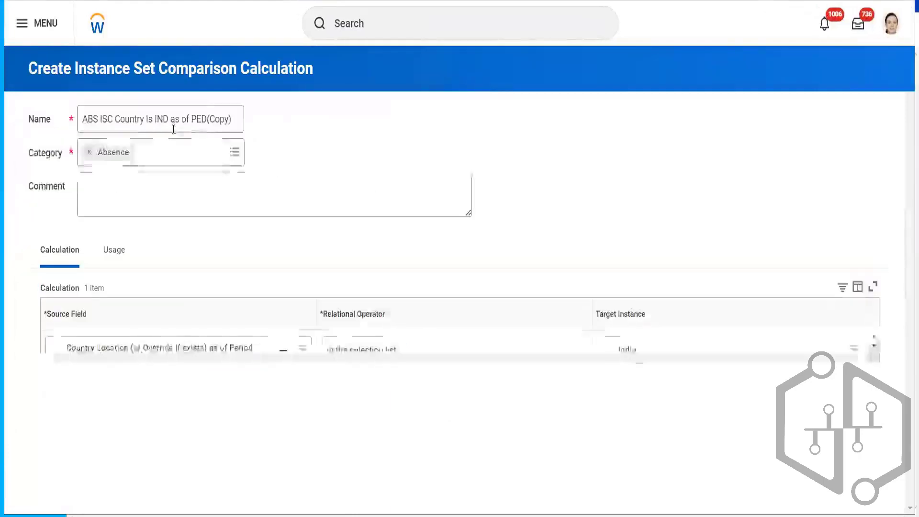
# - Rename the copied calculation as ABS ISC Country Is IND as of PSD
pyautogui.click(234, 125)
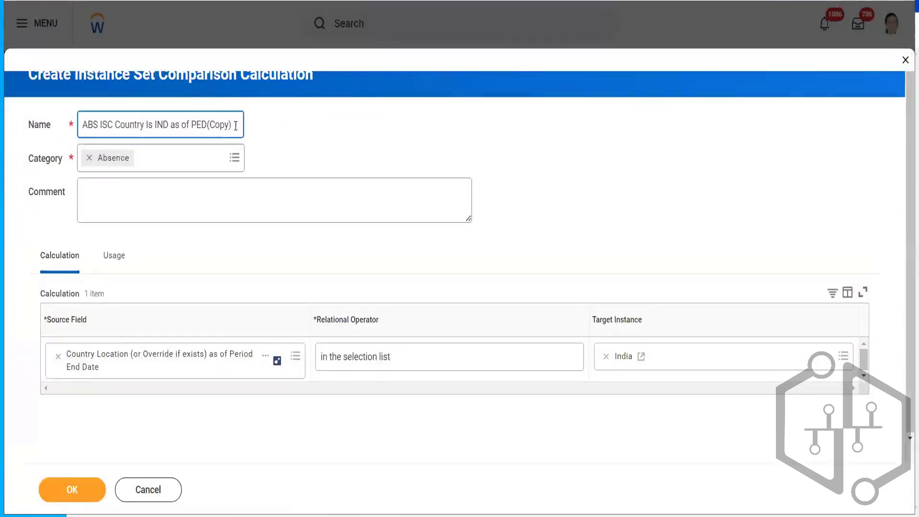
pyautogui.press('BackSpace')
pyautogui.press('BackSpace')
pyautogui.press('BackSpace')
pyautogui.press('BackSpace')
pyautogui.press('BackSpace')
pyautogui.press('BackSpace')
# - Change the source field to Country Location (or Override if exists) as of Period Start Date
pyautogui.click(266, 358)
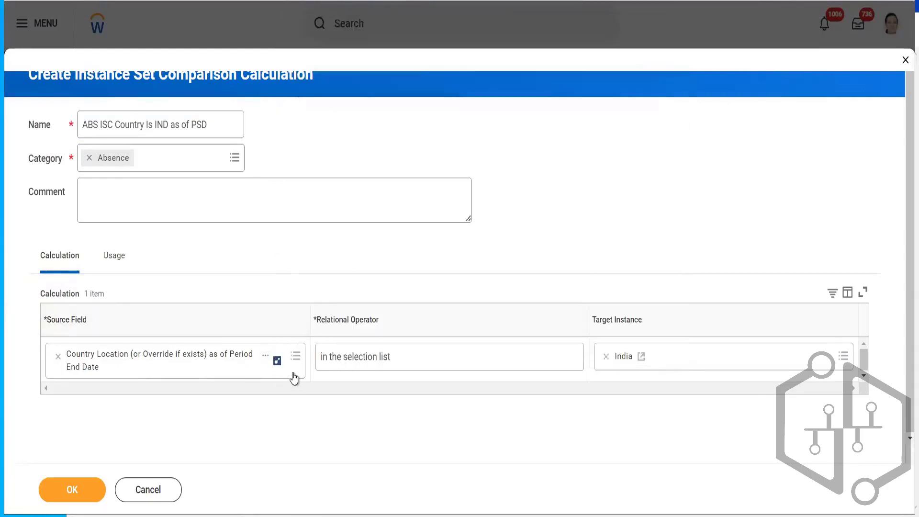
pyautogui.click(293, 378)
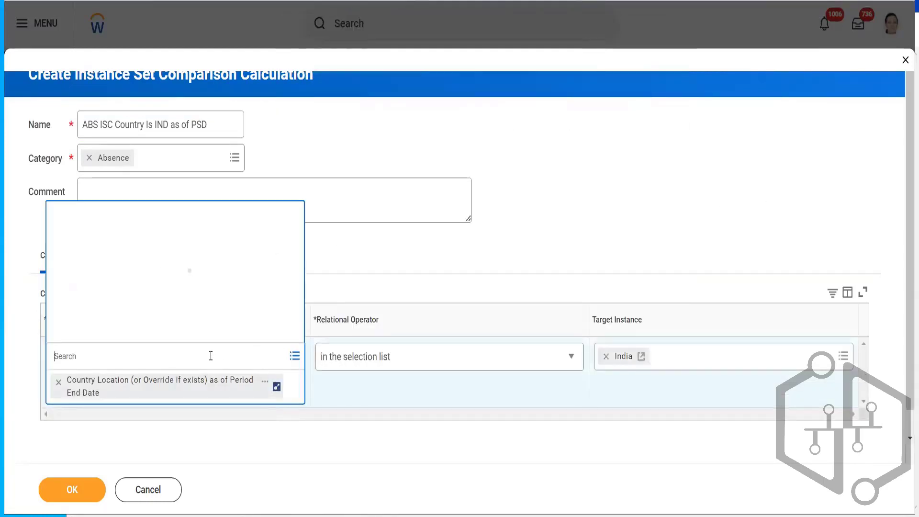
pyautogui.write('country location')
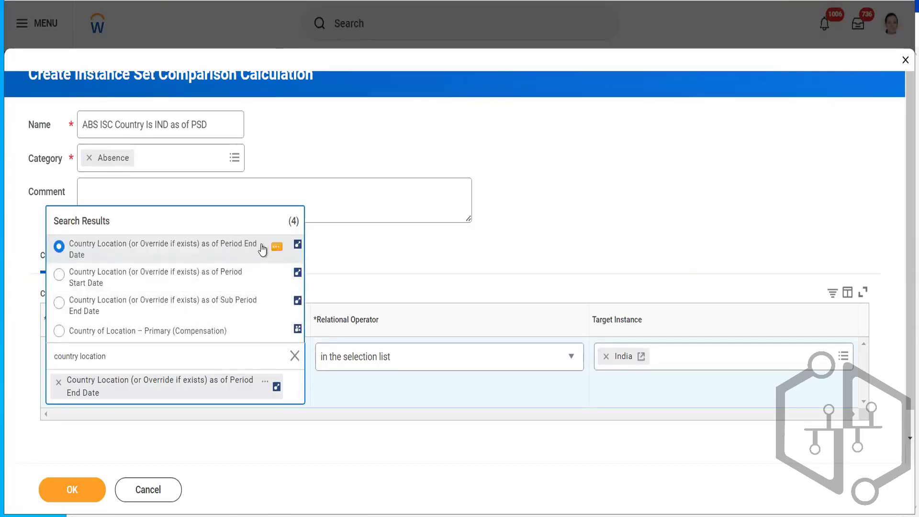
pyautogui.click(130, 278)
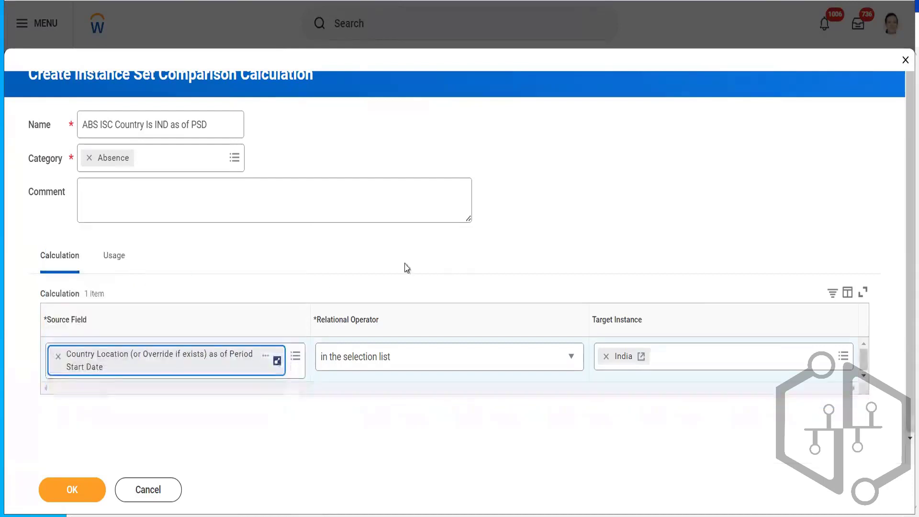
# - Set the target instance to India with the operator in the selection list, and save the new calculation
pyautogui.click(489, 365)
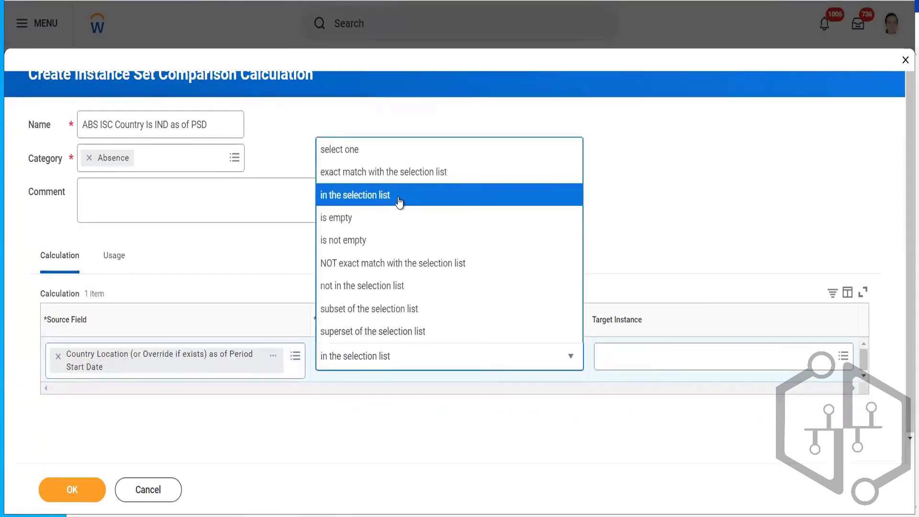
pyautogui.click(661, 360)
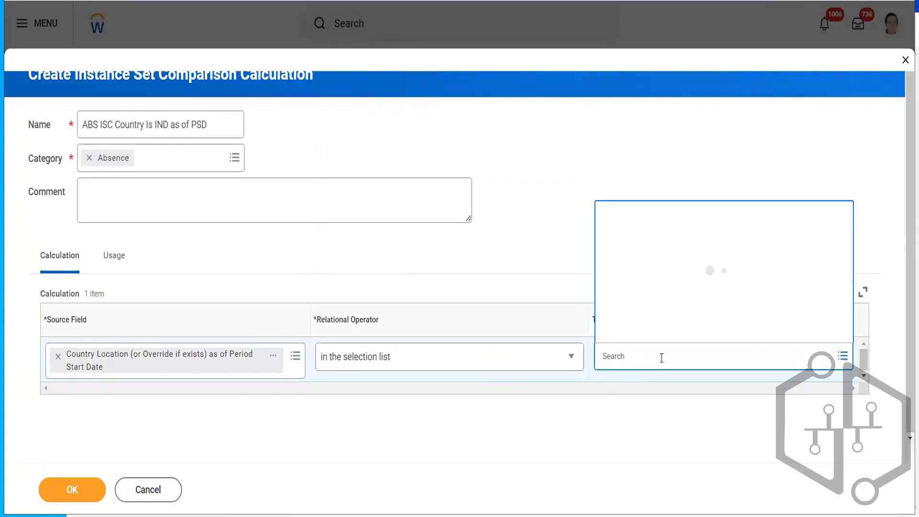
pyautogui.write('india')
pyautogui.press('Return')
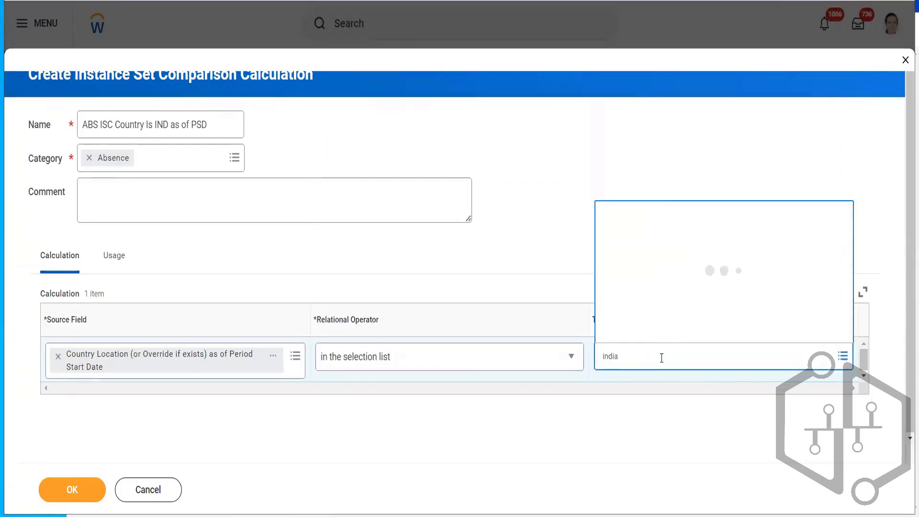
pyautogui.click(632, 266)
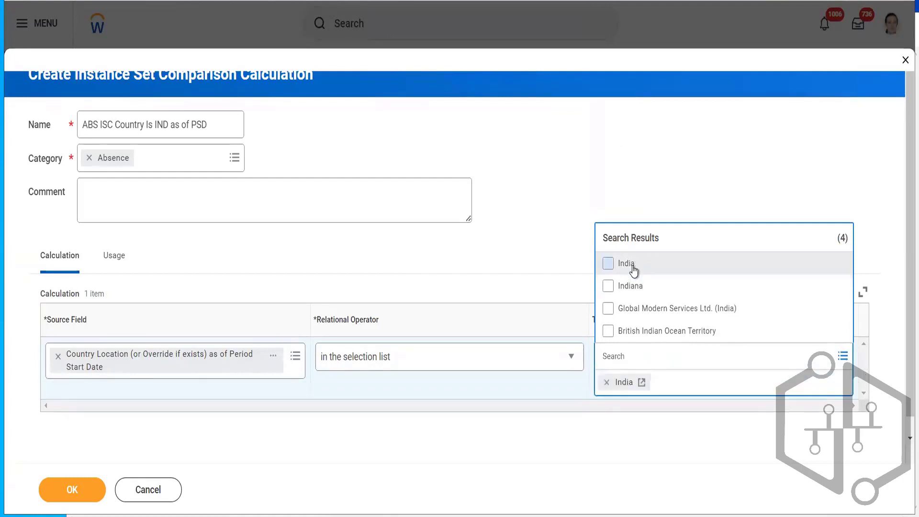
pyautogui.click(571, 182)
pyautogui.click(72, 489)
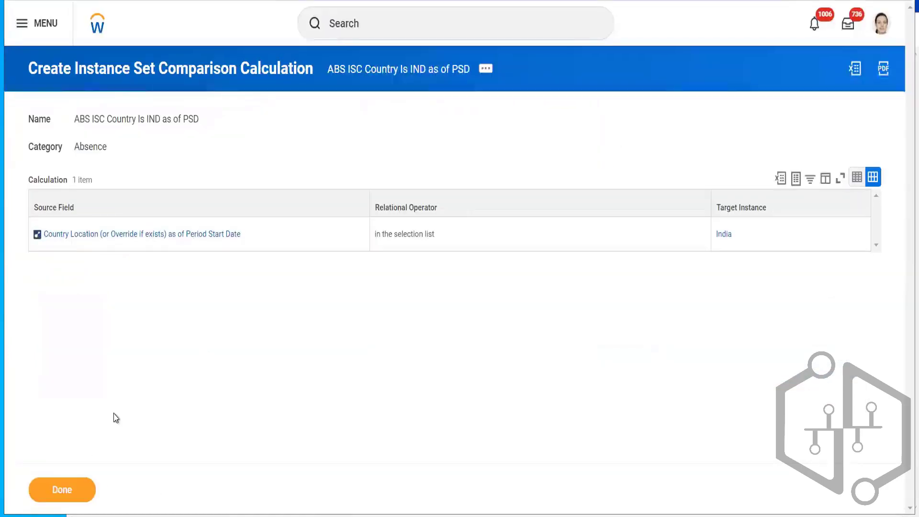
pyautogui.click(59, 489)
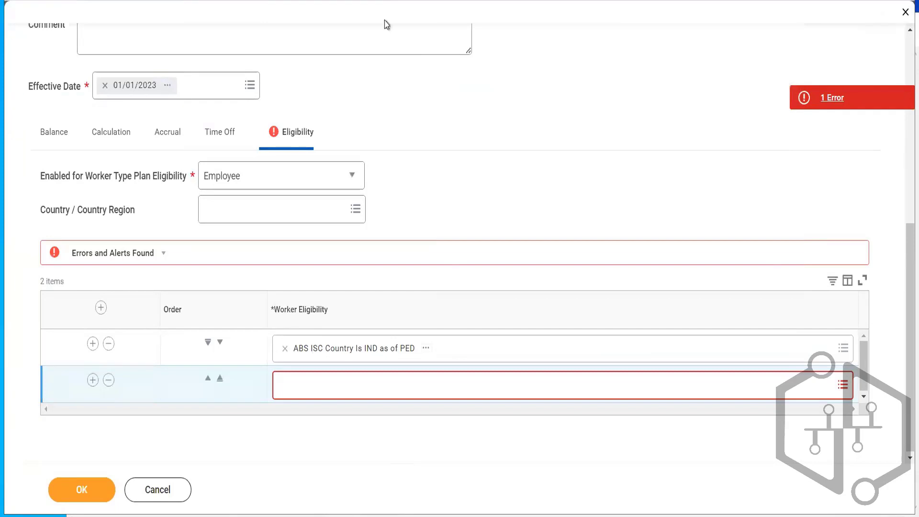
# - Choose ABS ISC Country Is IND as of PSD in the new worker eligibility row and save the time off plan
pyautogui.click(347, 388)
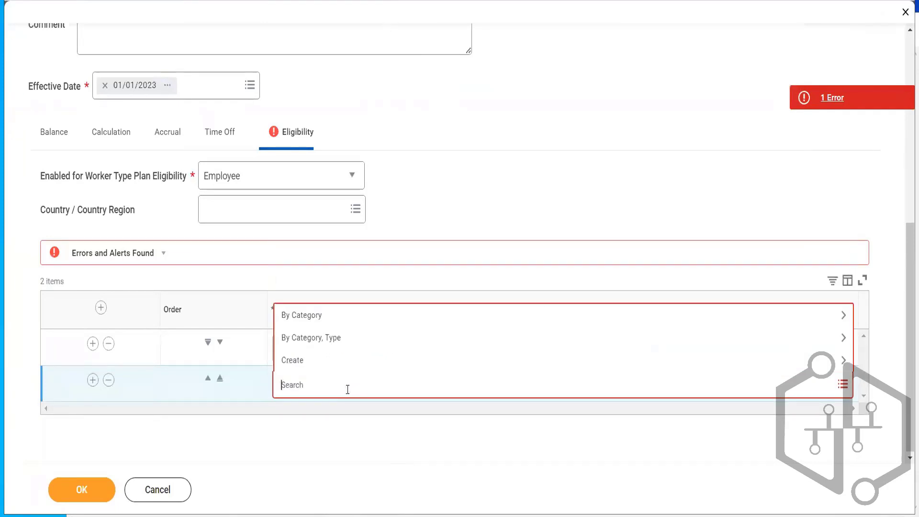
pyautogui.hotkey('ctrl', 'v')
pyautogui.write('D')
pyautogui.press('Return')
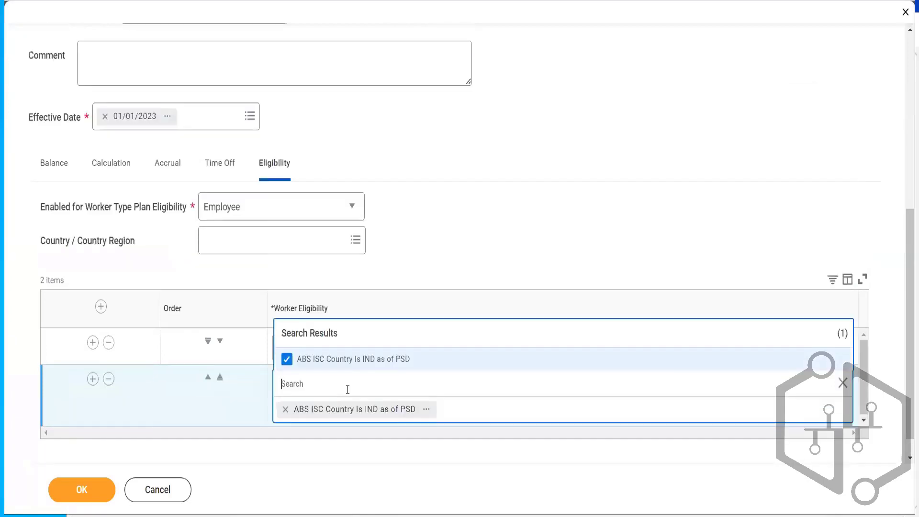
pyautogui.click(496, 159)
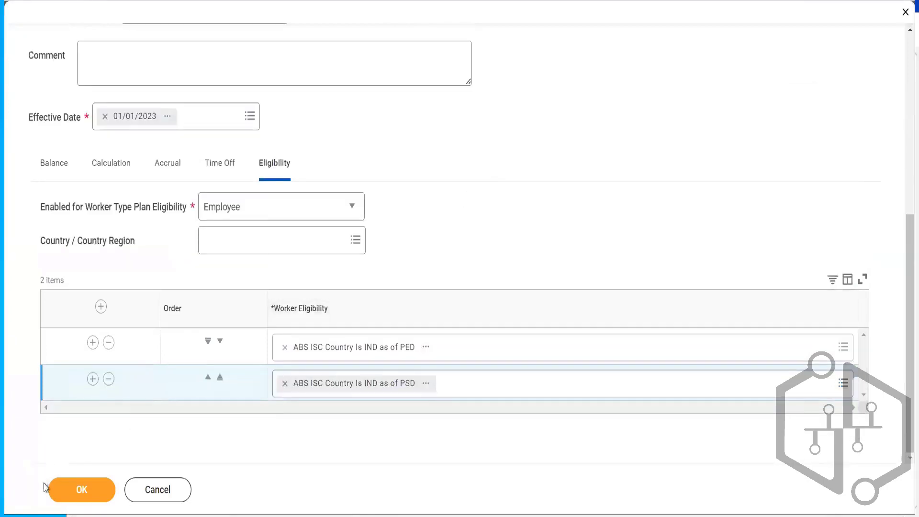
pyautogui.click(65, 496)
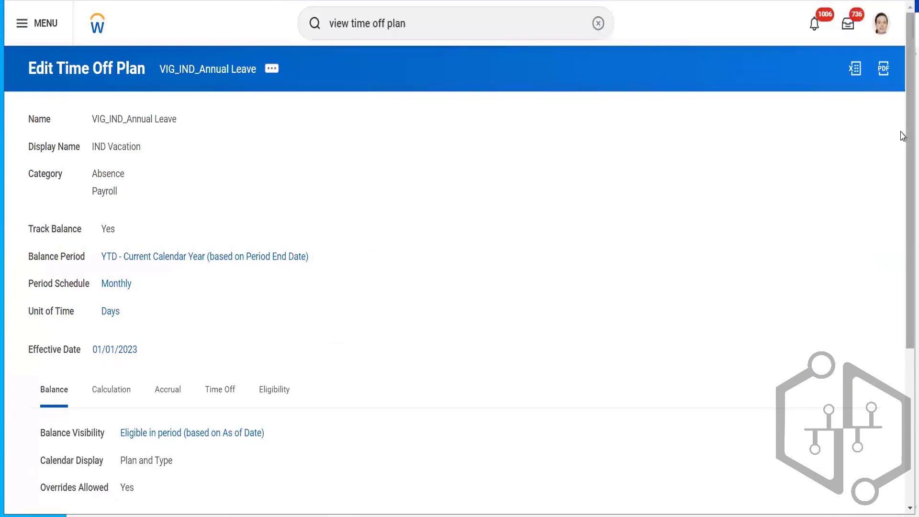
# - Open the ABS ISC Country Is IND as of PSD eligibility calculation in a new tab
pyautogui.scroll(-5, 903, 136)
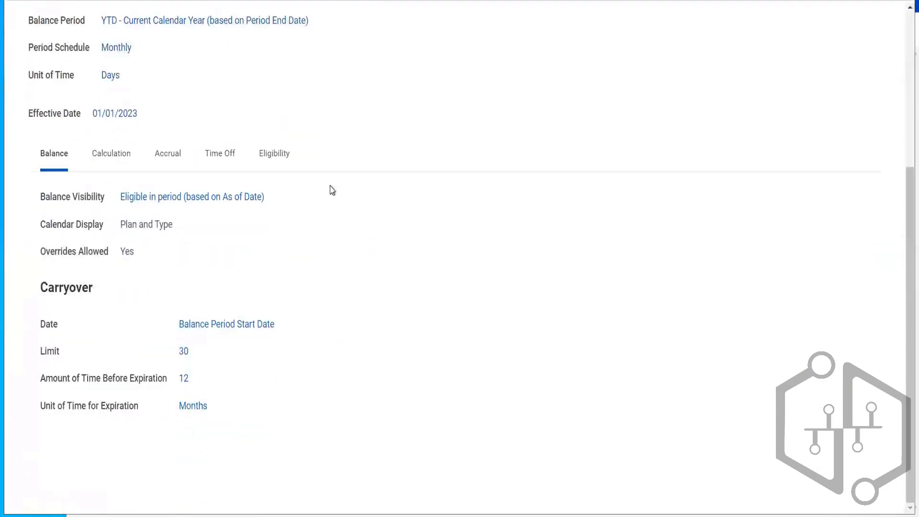
pyautogui.click(266, 154)
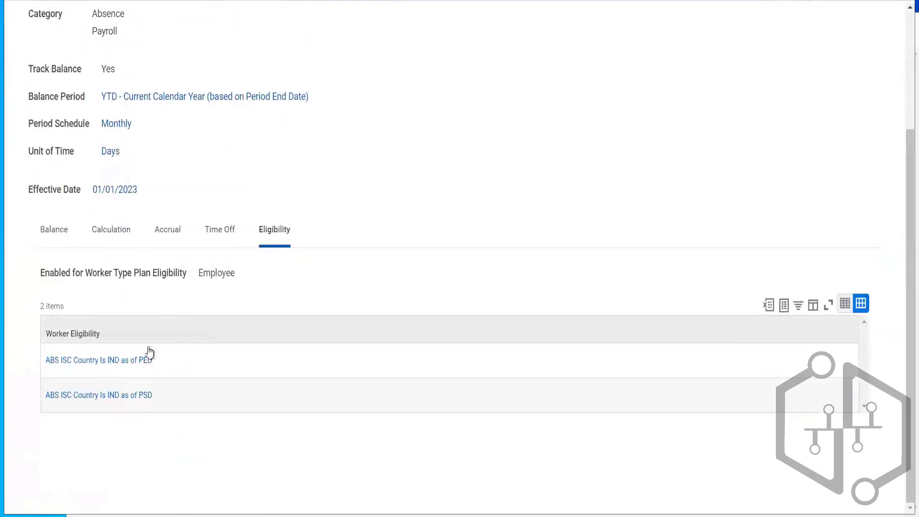
pyautogui.rightClick(123, 397)
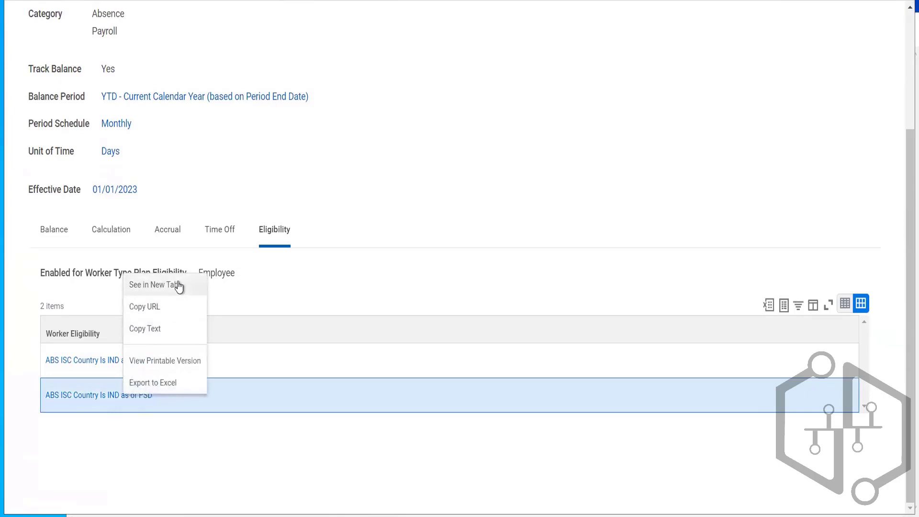
pyautogui.click(178, 285)
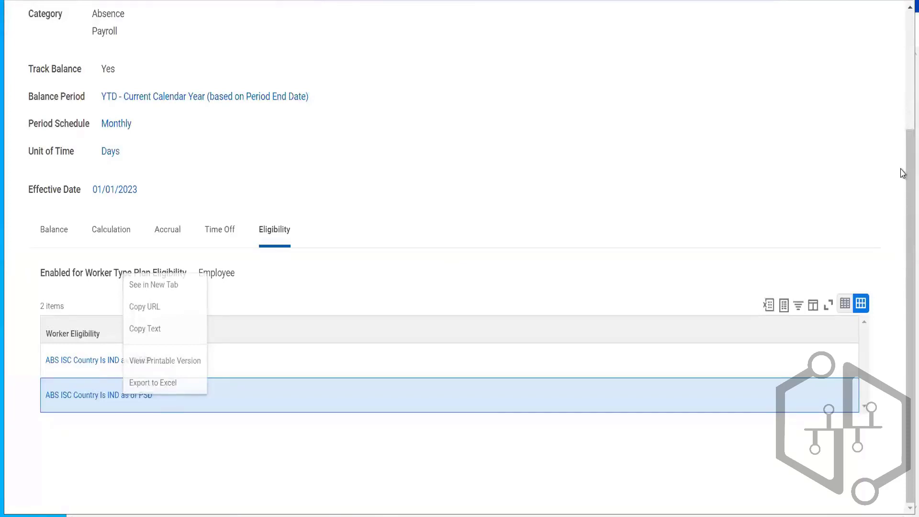
# - Start editing the time off plan again, updating the existing effective date 01/01/2023
pyautogui.scroll(3, 903, 173)
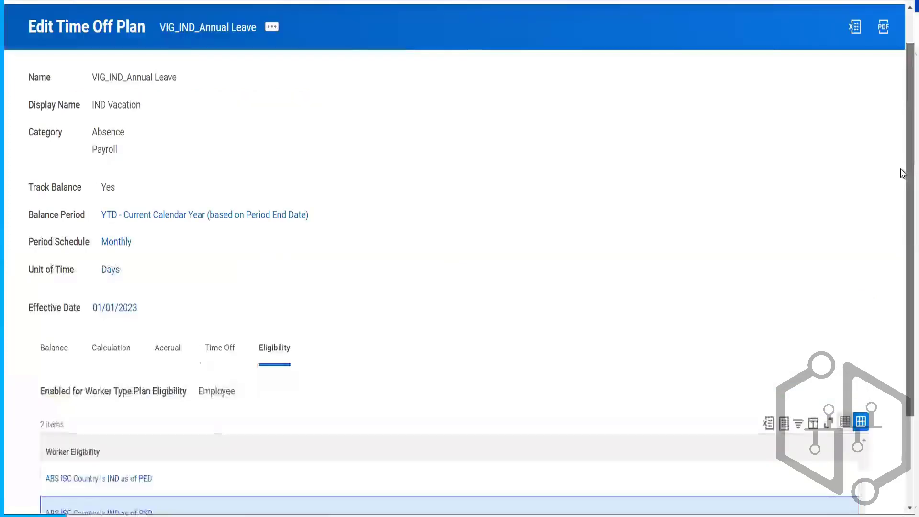
pyautogui.click(268, 29)
pyautogui.moveTo(376, 86)
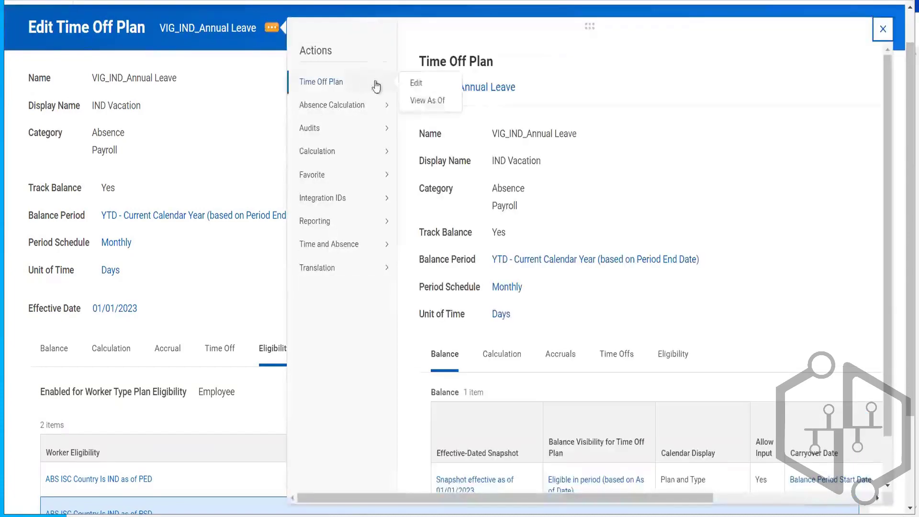
pyautogui.click(417, 83)
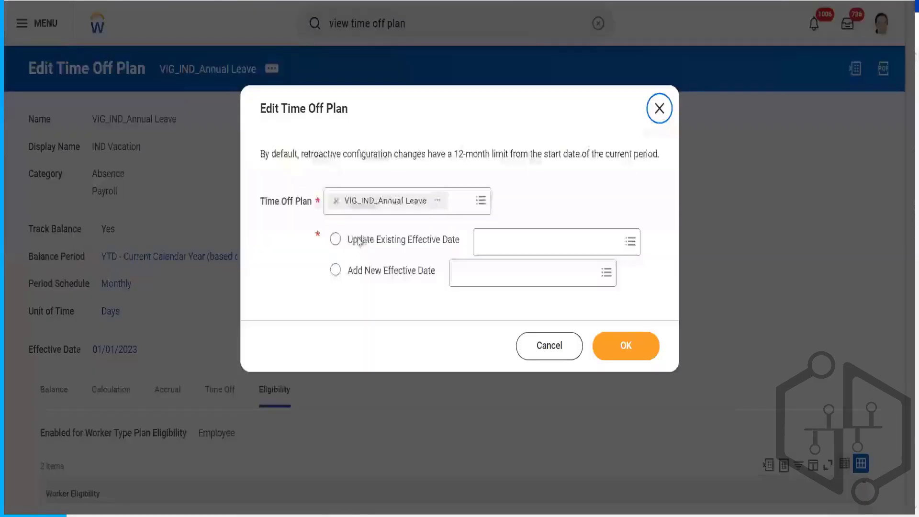
pyautogui.click(369, 240)
pyautogui.click(536, 238)
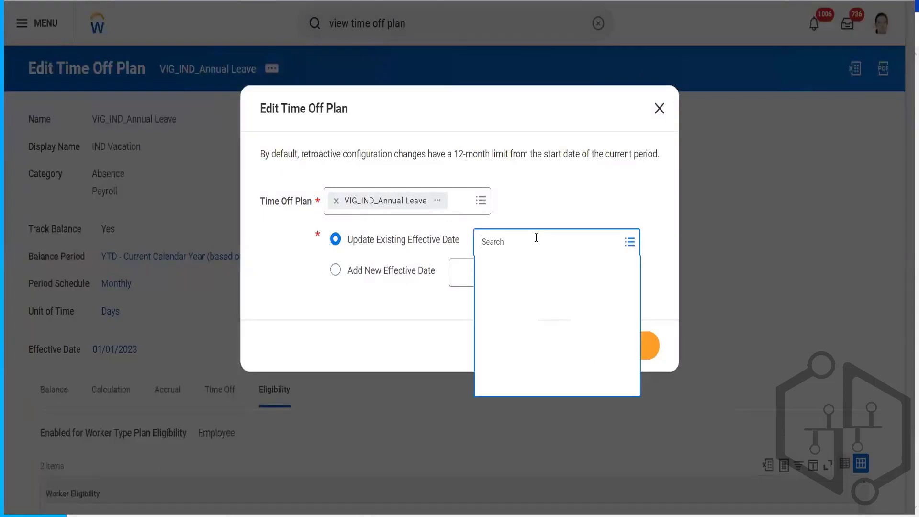
pyautogui.click(538, 277)
pyautogui.click(644, 351)
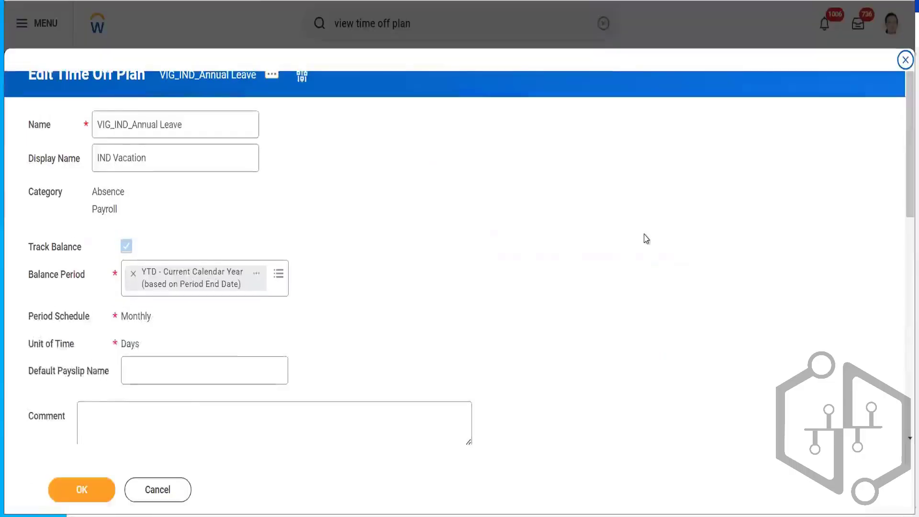
# - Inspect the details of the PSD calculation in the plan's worker eligibility table
pyautogui.scroll(-6, 903, 132)
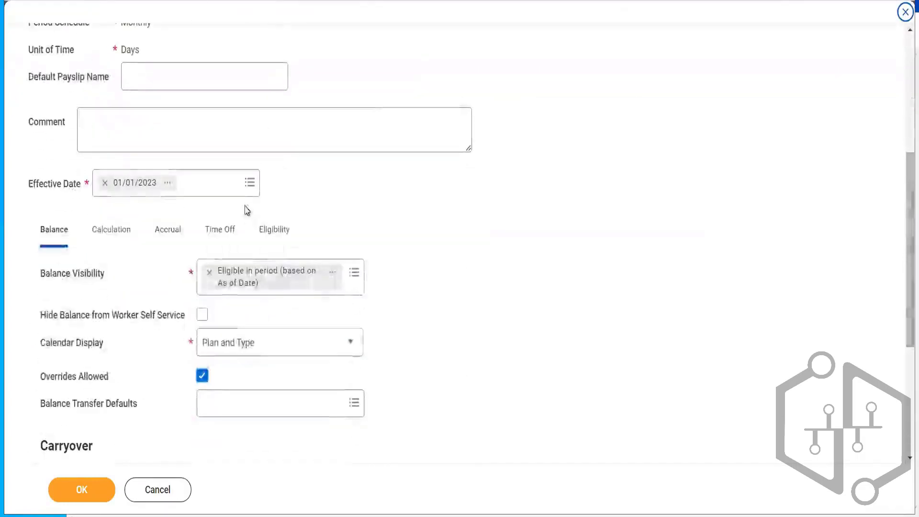
pyautogui.click(279, 242)
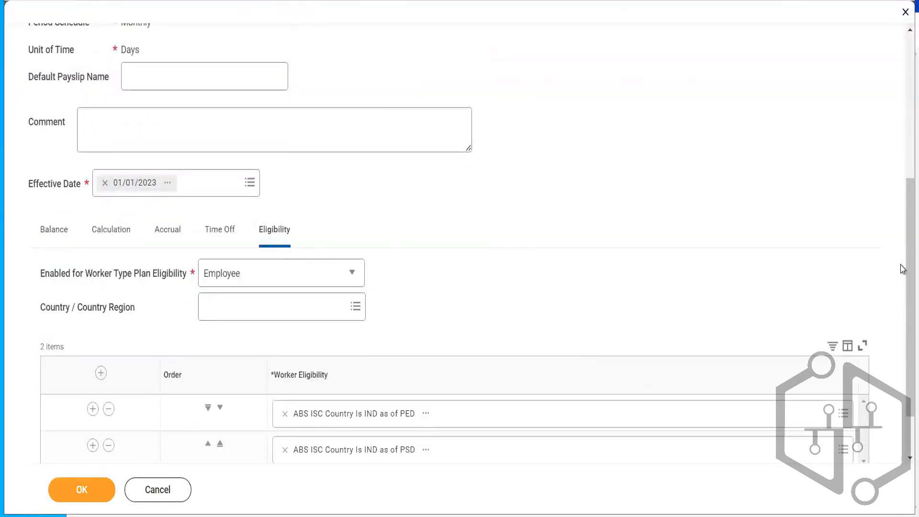
pyautogui.scroll(-2, 903, 269)
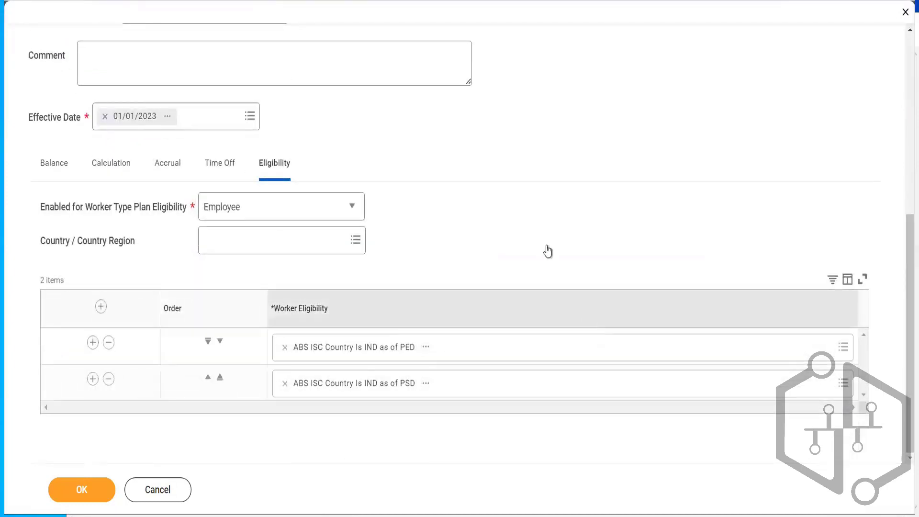
pyautogui.click(426, 384)
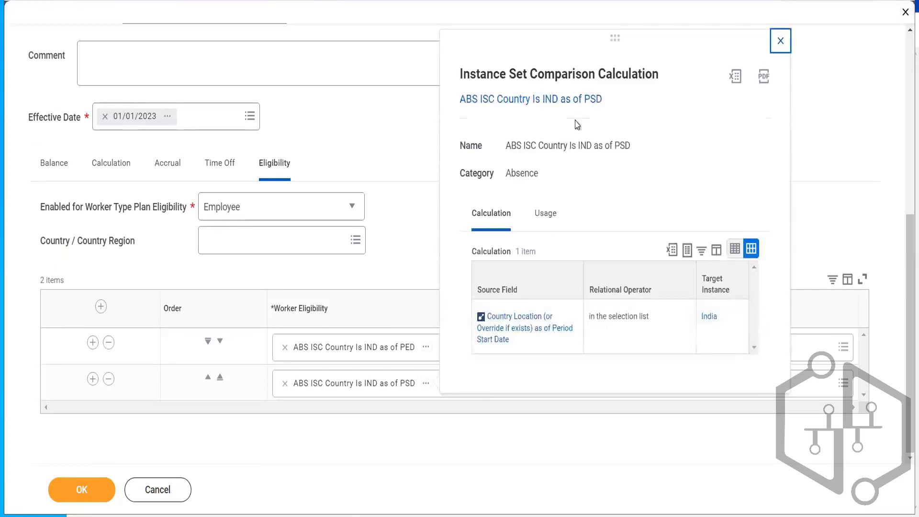
pyautogui.tripleClick(564, 146)
pyautogui.hotkey('ctrl', 'c')
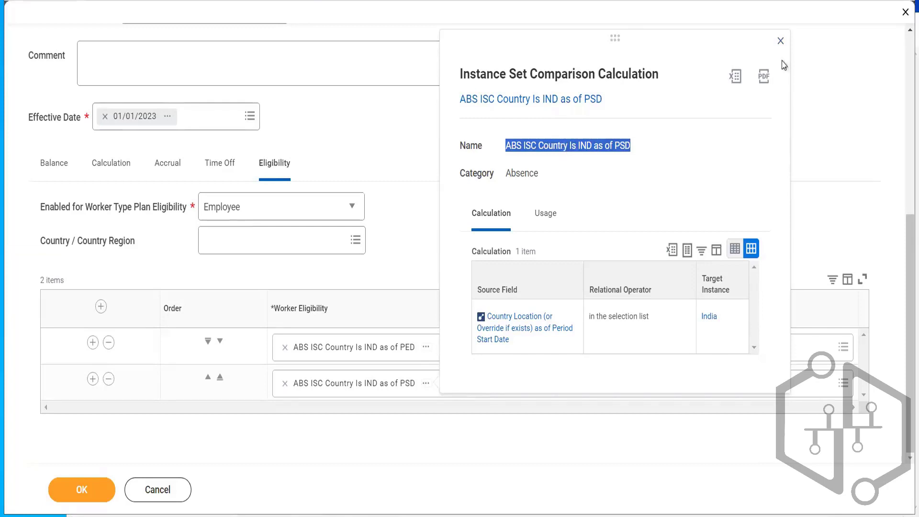
pyautogui.click(780, 41)
pyautogui.scroll(7, 847, 105)
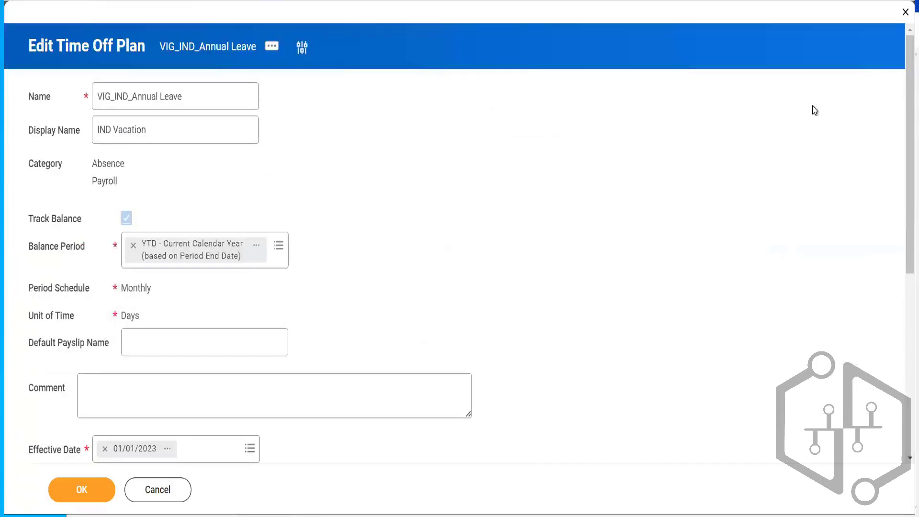
# - Clear the PSD calculation from the second eligibility row and start creating a new logic calculation in its place
pyautogui.moveTo(907, 106); pyautogui.dragTo(907, 273)
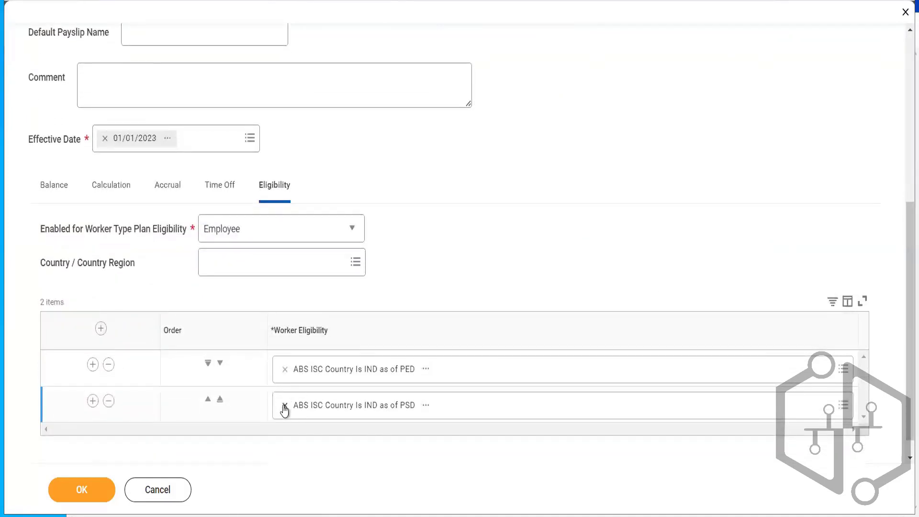
pyautogui.click(284, 408)
pyautogui.click(343, 404)
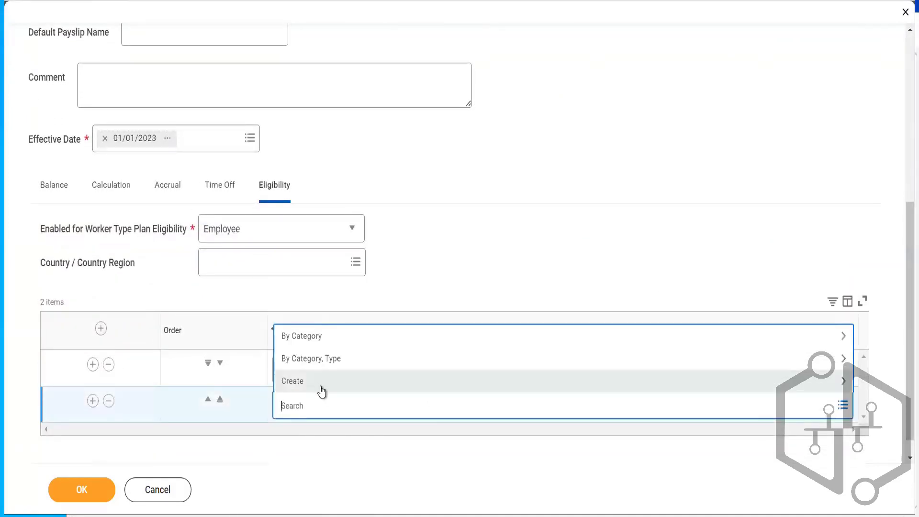
pyautogui.click(319, 388)
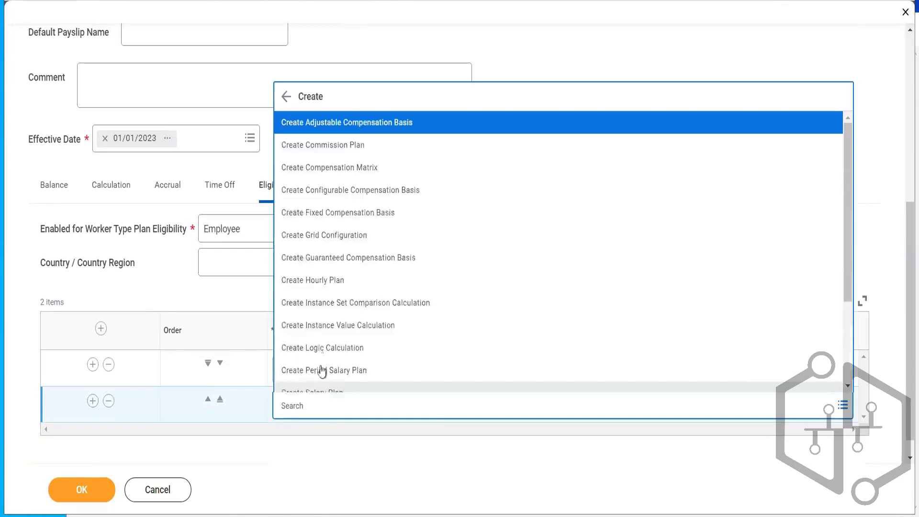
pyautogui.click(324, 348)
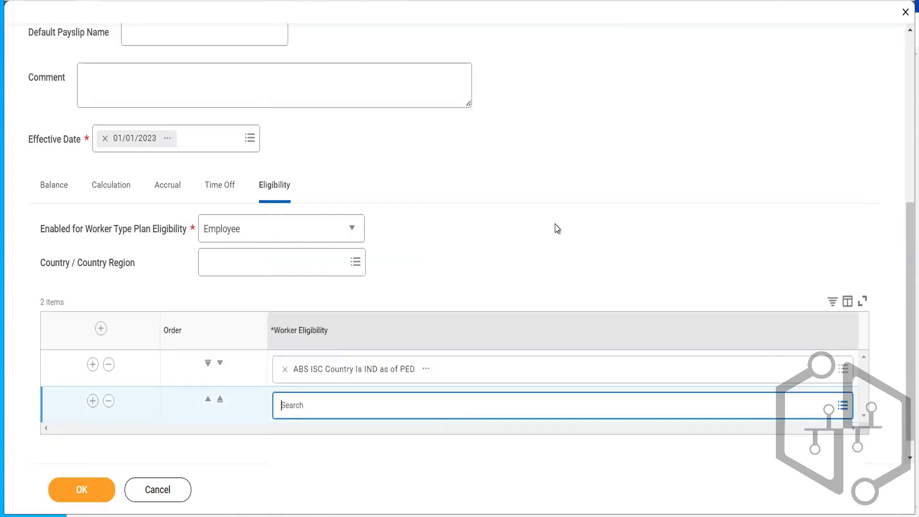
# - Paste ABS ISC Country Is IND as of PSD as the first operand and set the operator to AND
pyautogui.click(565, 355)
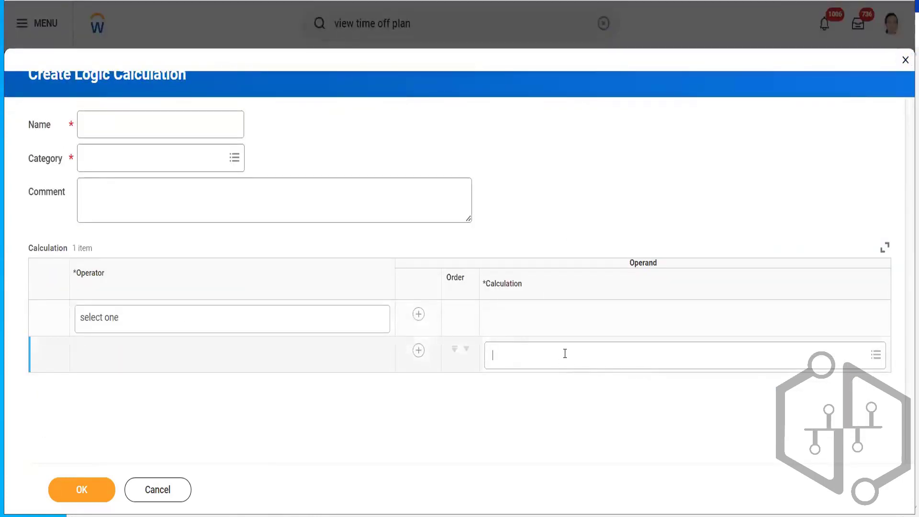
pyautogui.hotkey('ctrl', 'v')
pyautogui.press('Return')
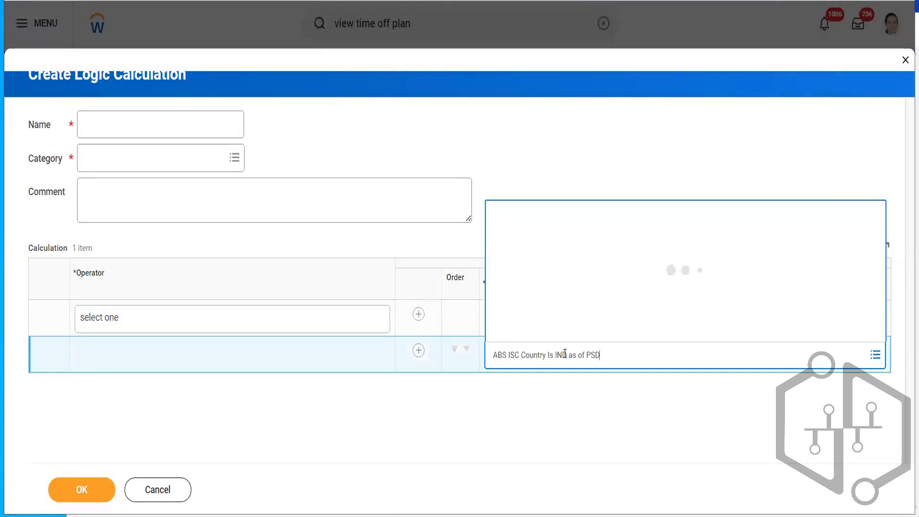
pyautogui.click(232, 321)
pyautogui.click(232, 322)
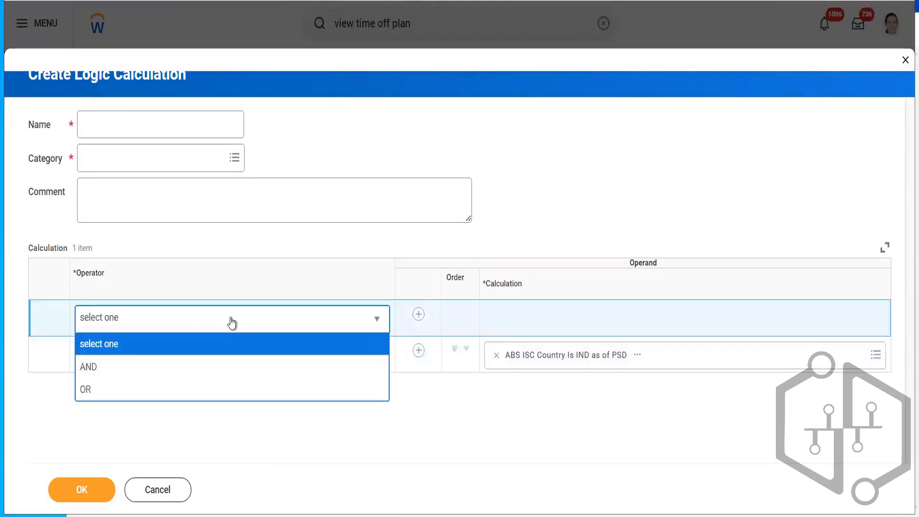
pyautogui.click(120, 370)
# - Add a second operand row, search for mid term period, and pick Worker: Terminated Mid-Period after previewing its details
pyautogui.click(419, 350)
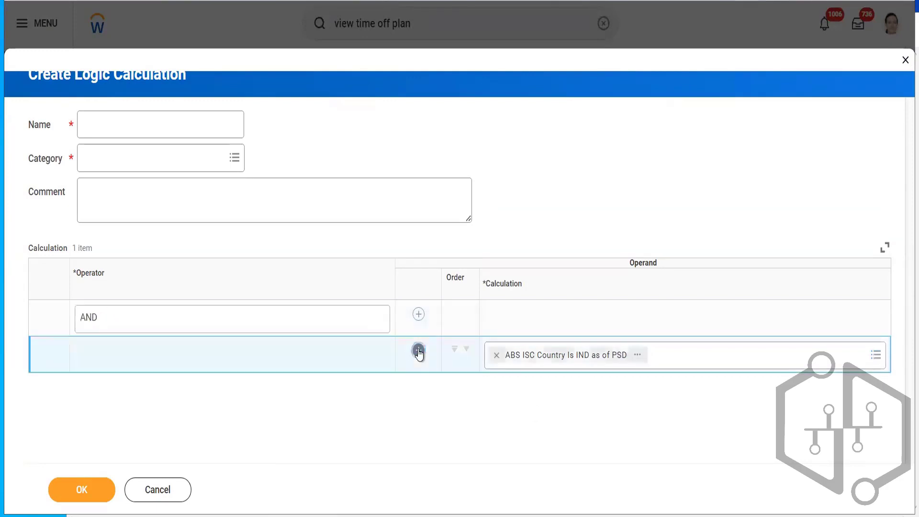
pyautogui.click(534, 395)
pyautogui.write('mi')
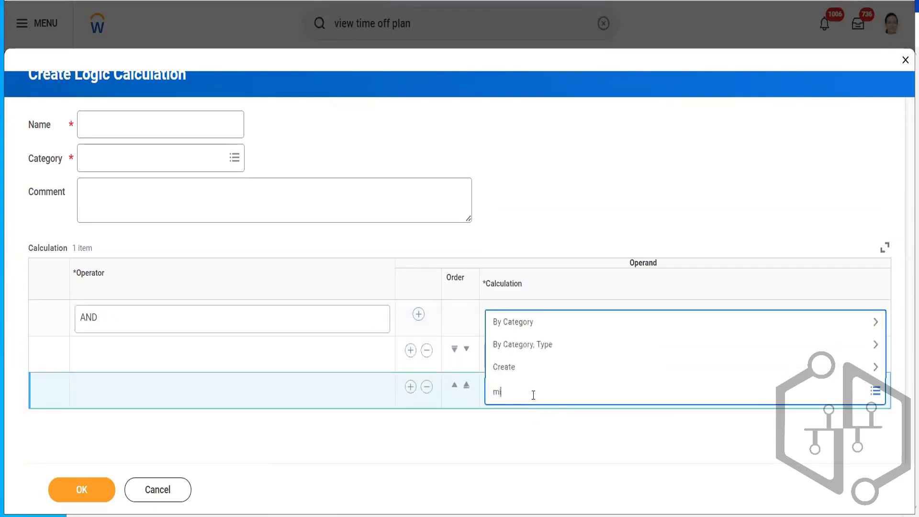
pyautogui.write('d ter')
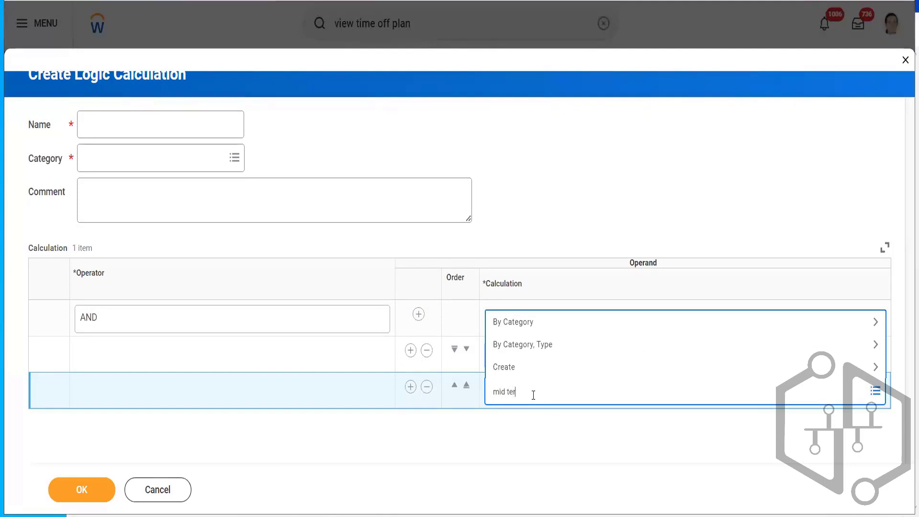
pyautogui.write('m period')
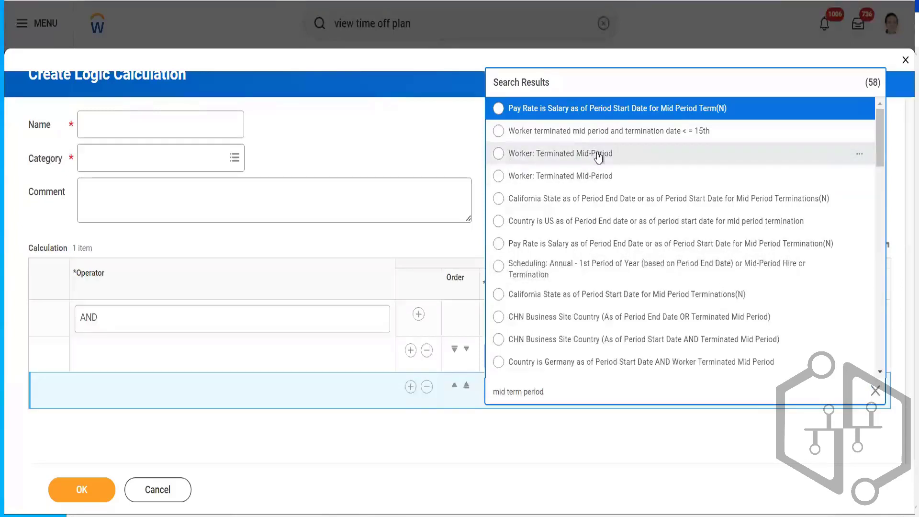
pyautogui.click(860, 154)
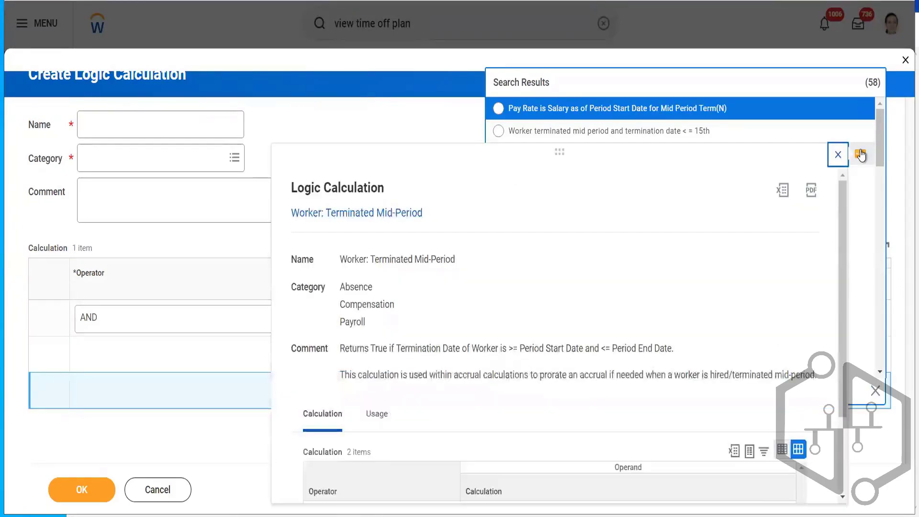
pyautogui.click(838, 154)
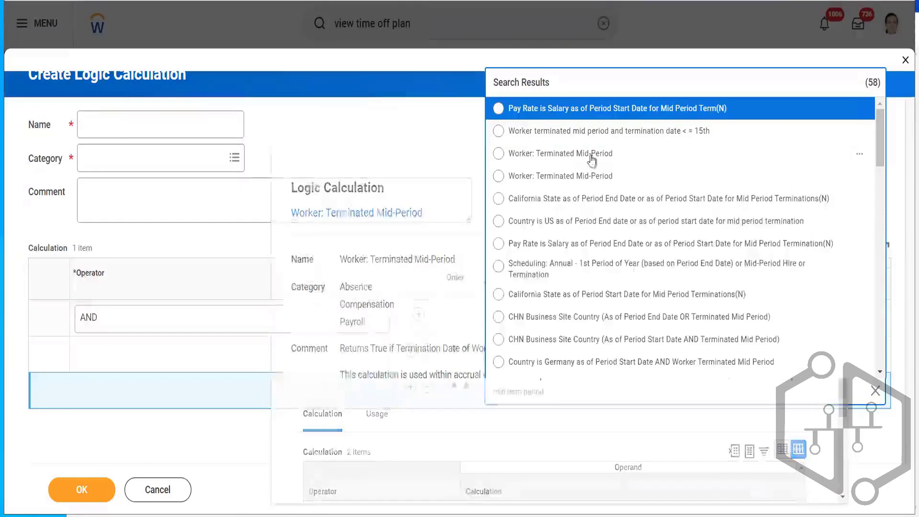
pyautogui.click(578, 156)
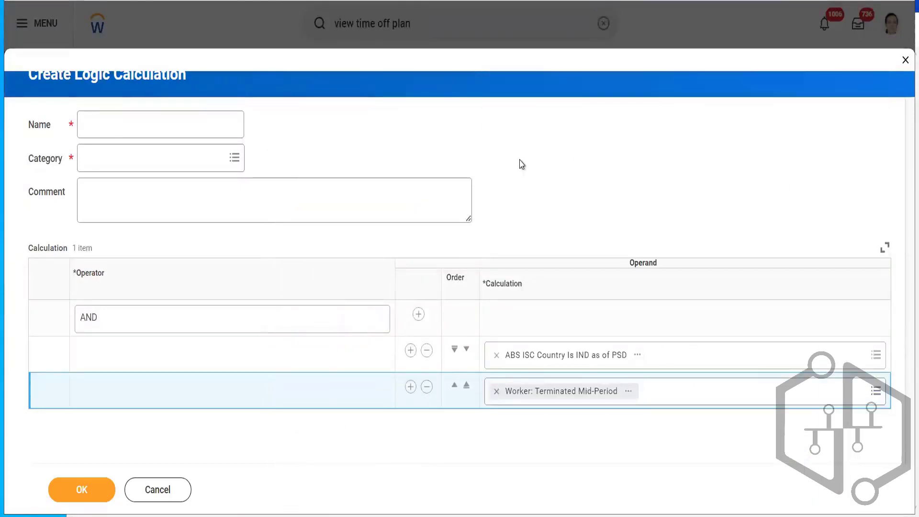
# - Compare the two Worker: Terminated Mid-Period results and switch the operand to the Workday-owned one
pyautogui.click(690, 399)
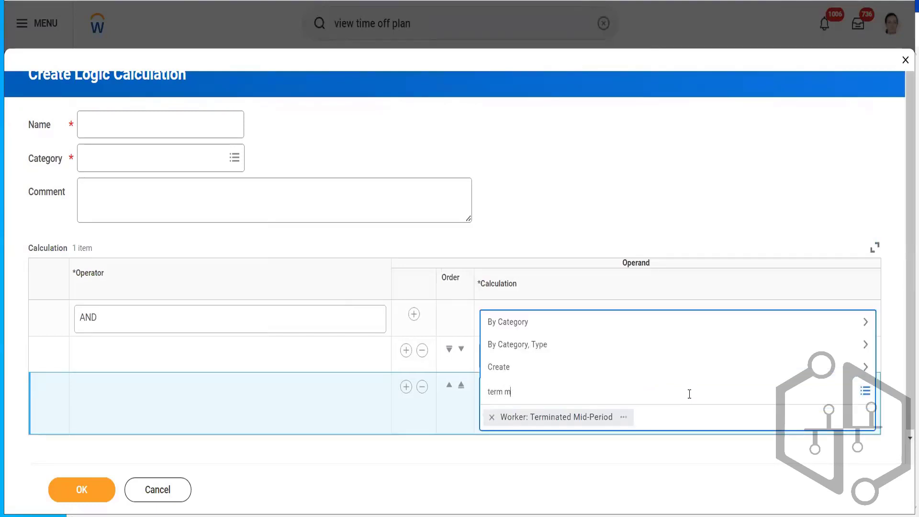
pyautogui.write('term mid period')
pyautogui.press('Return')
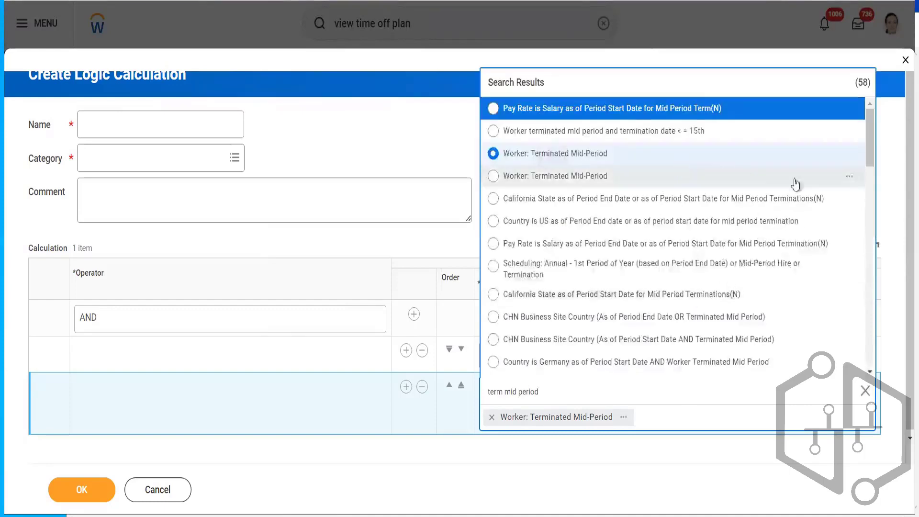
pyautogui.click(850, 178)
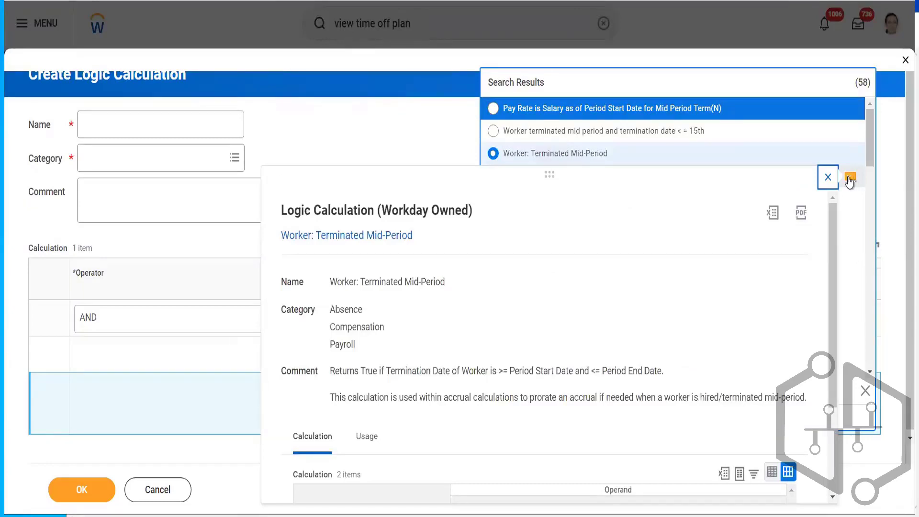
pyautogui.click(850, 180)
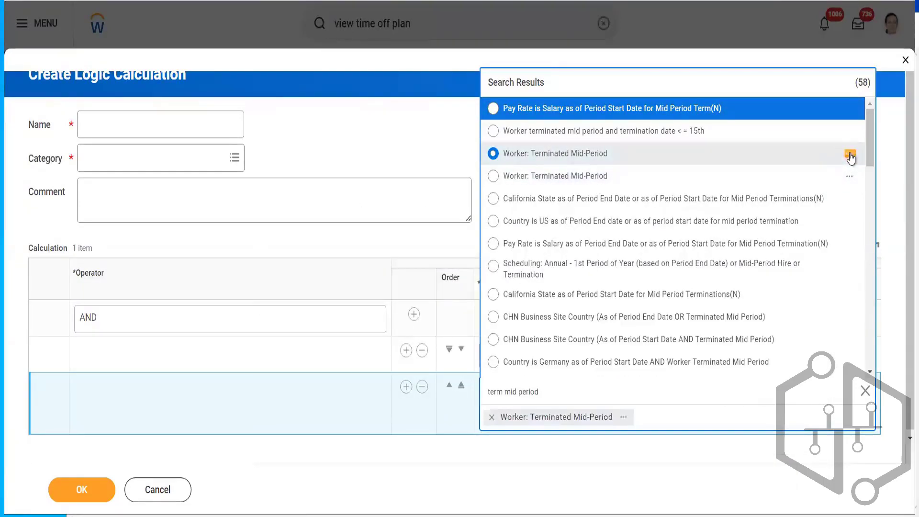
pyautogui.click(850, 156)
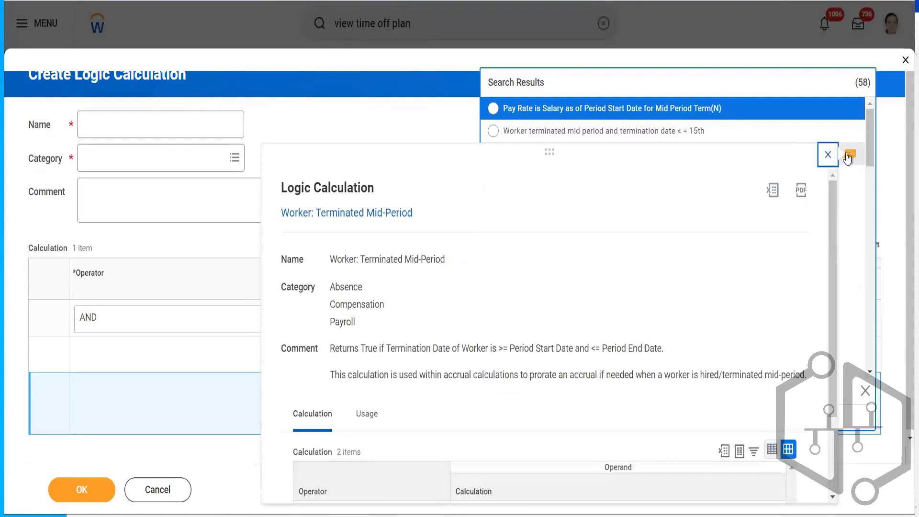
pyautogui.click(828, 155)
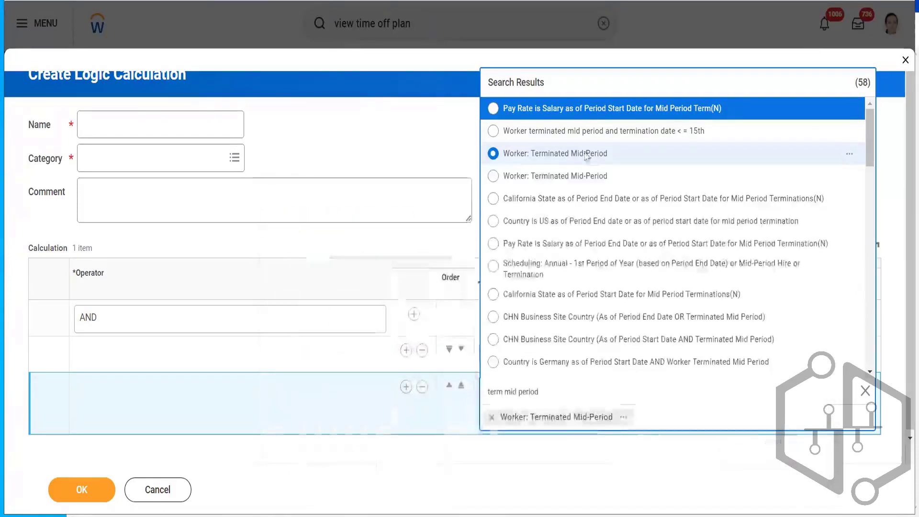
pyautogui.click(531, 180)
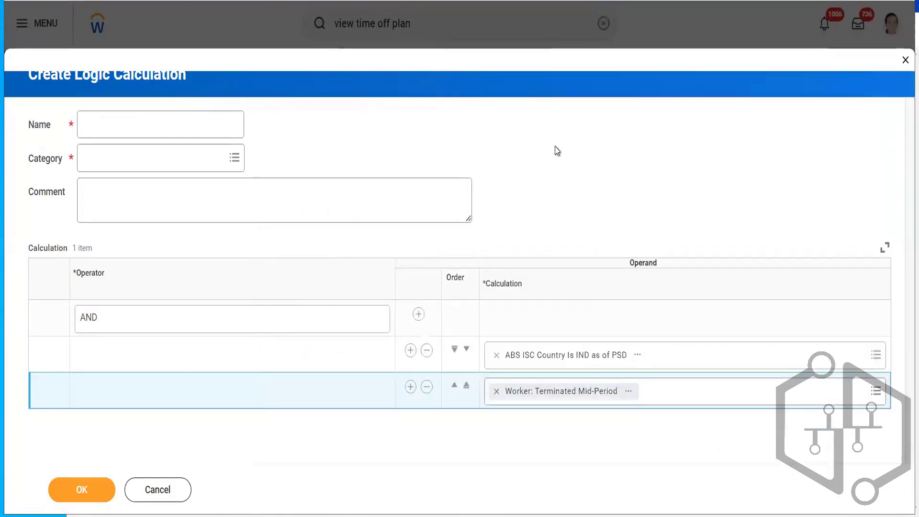
# - Name the logic calculation ABS ISC Country Is IND as of PSD and Mid-Period Terminated
pyautogui.click(119, 124)
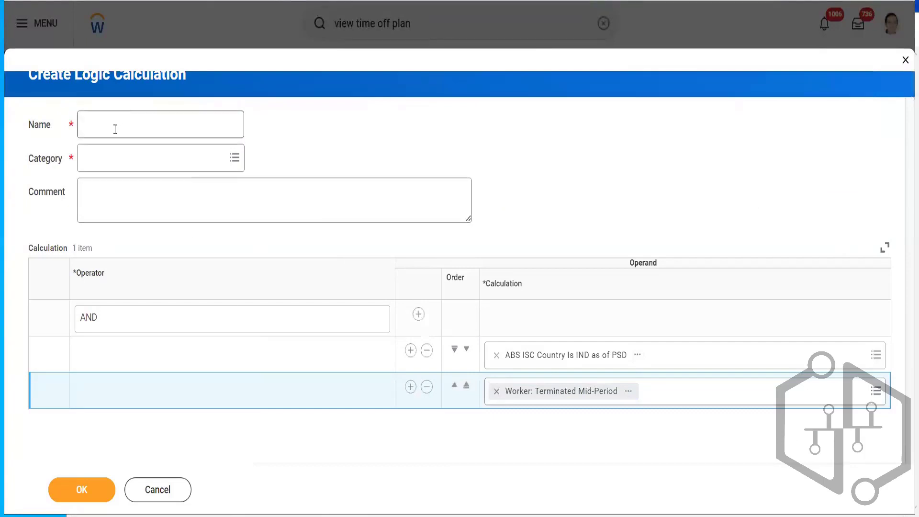
pyautogui.write('ABS ISC Country Is IND as of PSD')
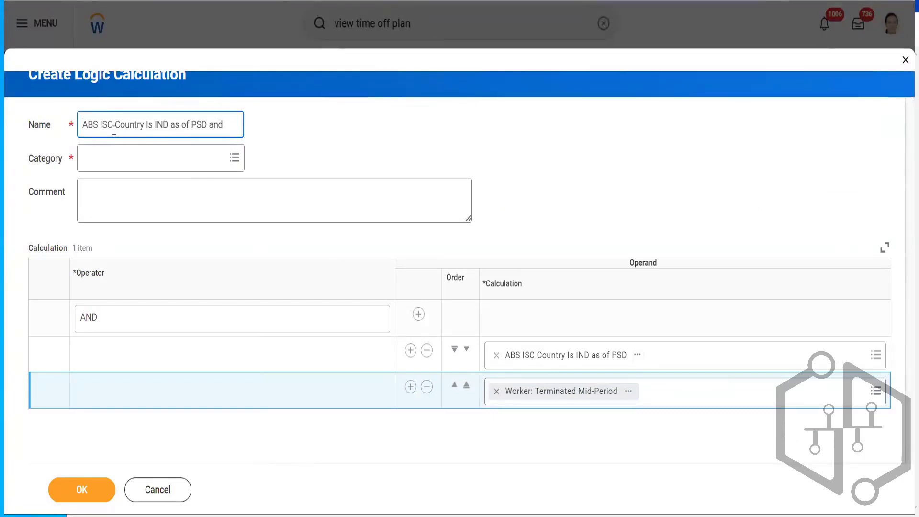
pyautogui.write('and Mid-Period')
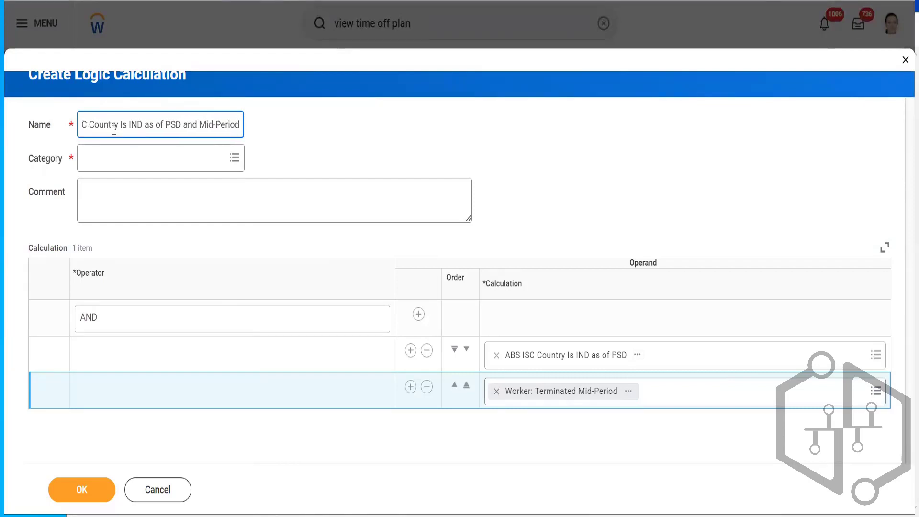
pyautogui.write(' Termina')
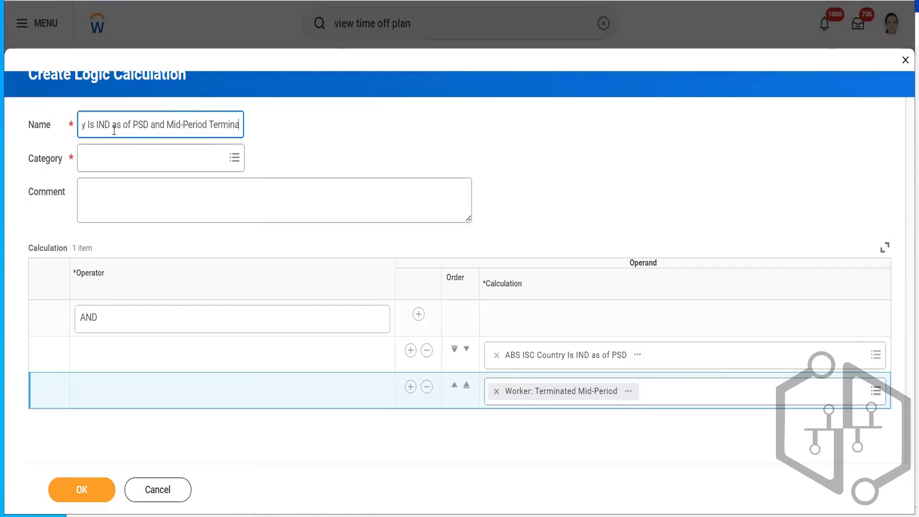
pyautogui.write('ted')
# - Set the calculation's category to Absence and save the logic calculation
pyautogui.click(101, 161)
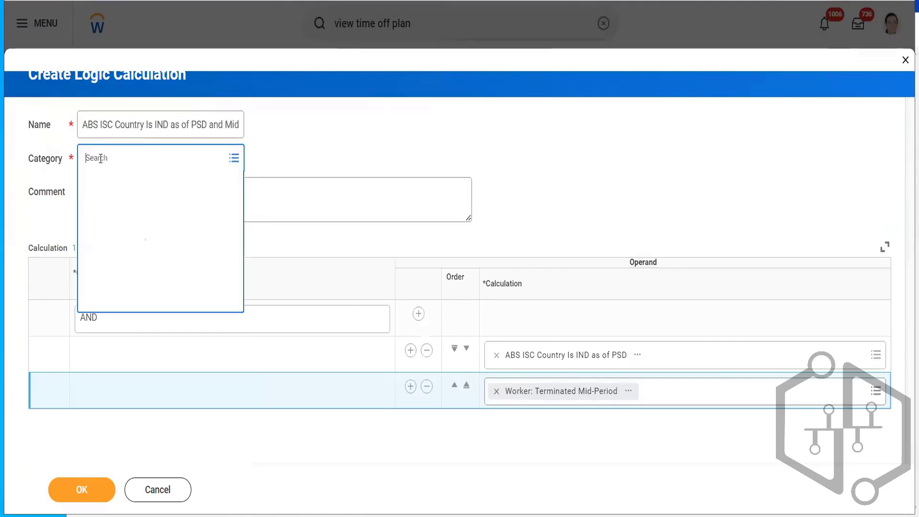
pyautogui.click(103, 185)
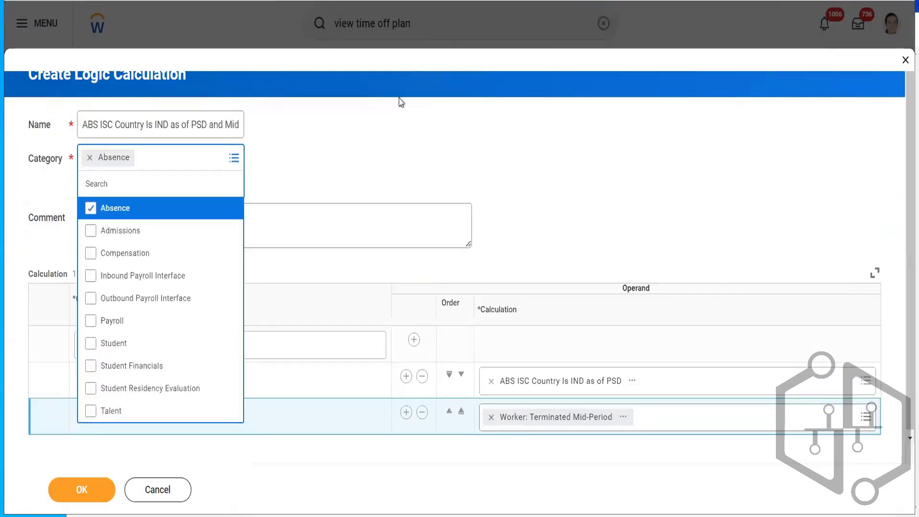
pyautogui.click(422, 104)
pyautogui.click(79, 490)
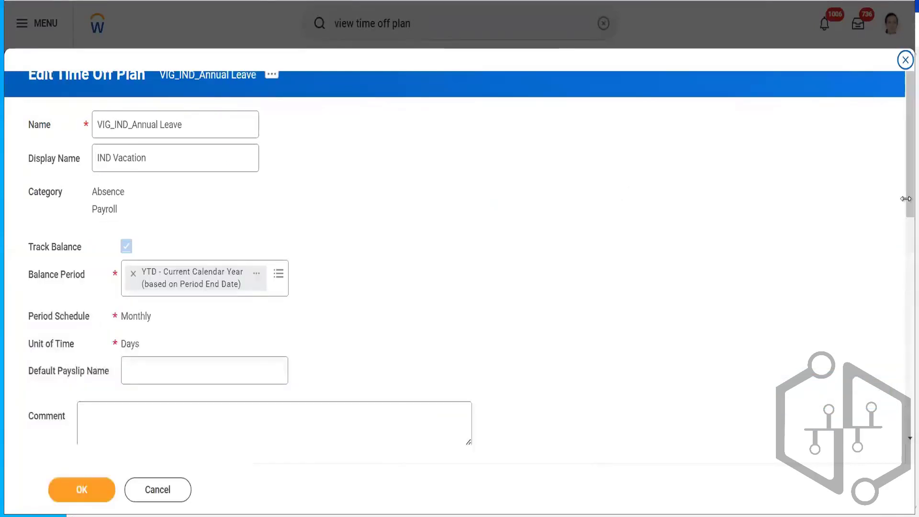
# - On the plan's Eligibility tab, clear the first worker eligibility rule and start creating a new logic calculation in its place
pyautogui.scroll(-7, 896, 274)
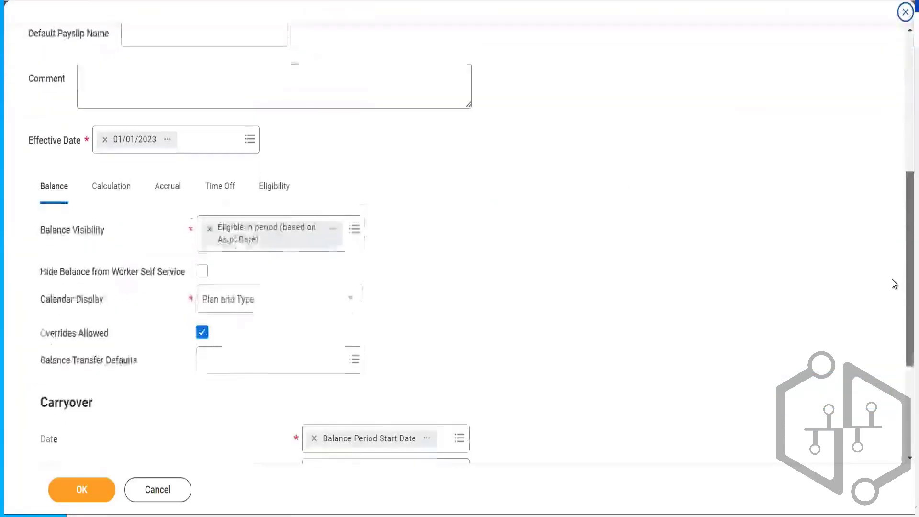
pyautogui.click(276, 169)
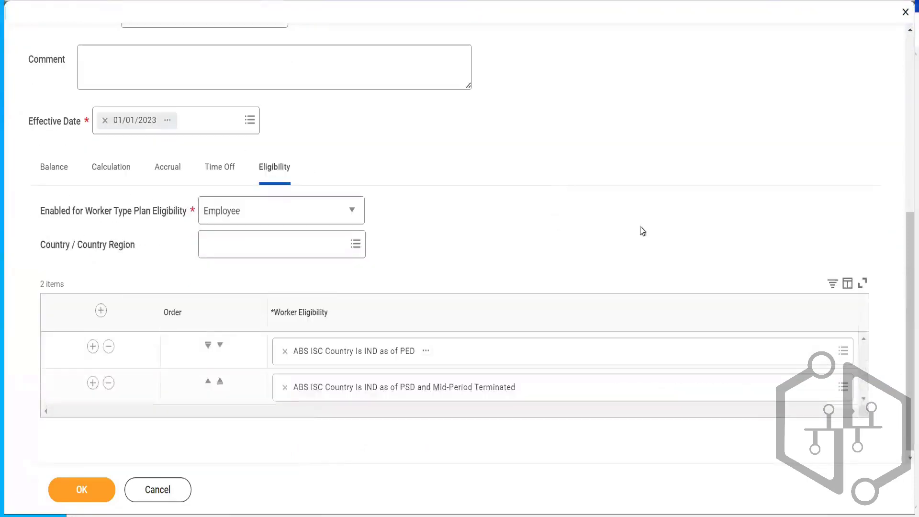
pyautogui.moveTo(903, 305); pyautogui.dragTo(903, 350)
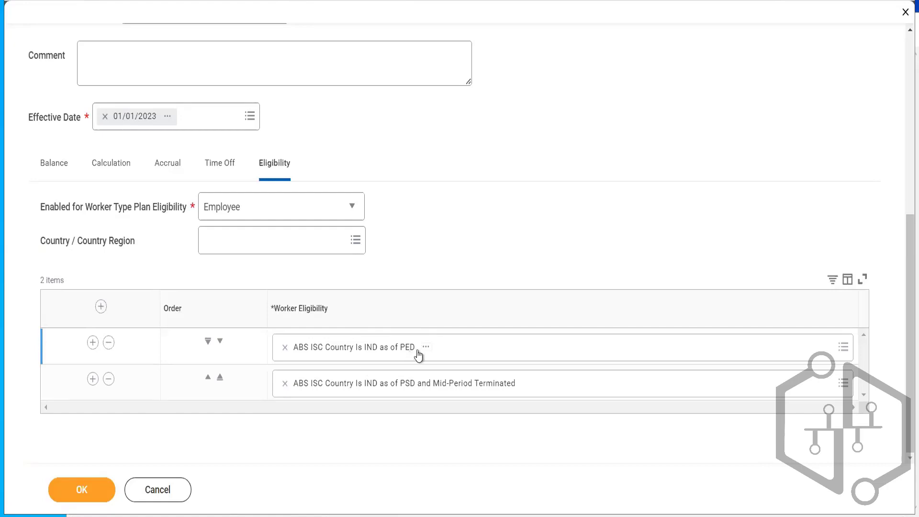
pyautogui.click(358, 387)
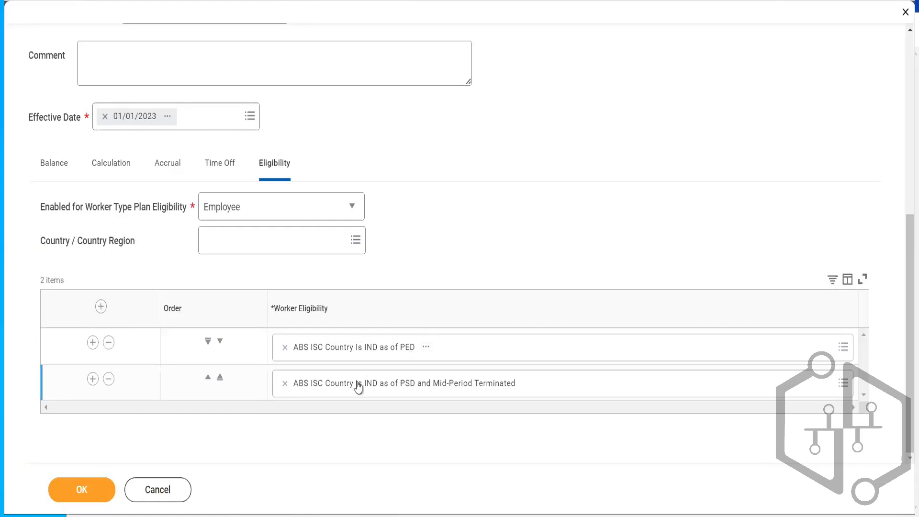
pyautogui.click(285, 348)
pyautogui.click(328, 344)
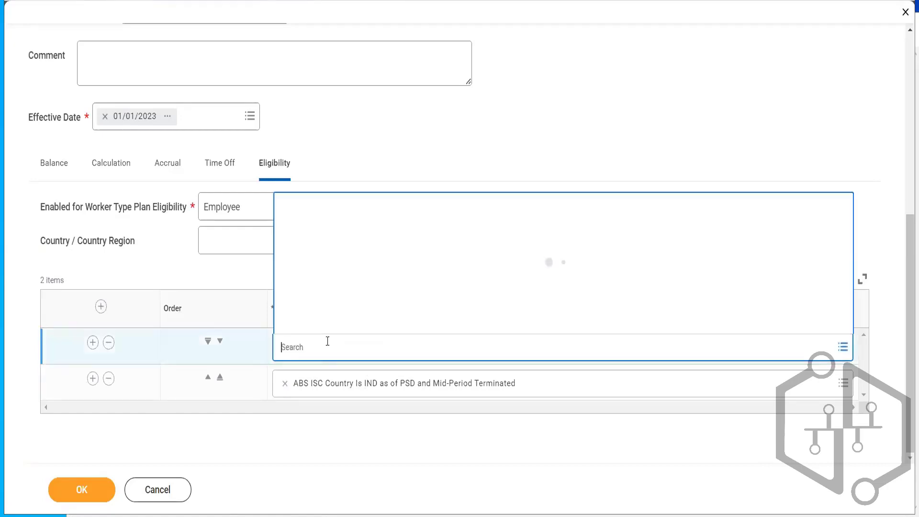
pyautogui.click(321, 325)
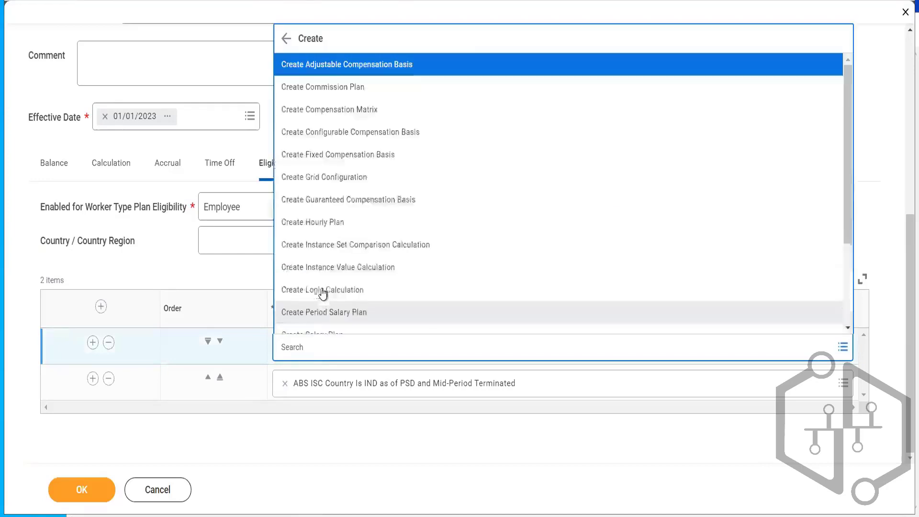
pyautogui.press('Escape')
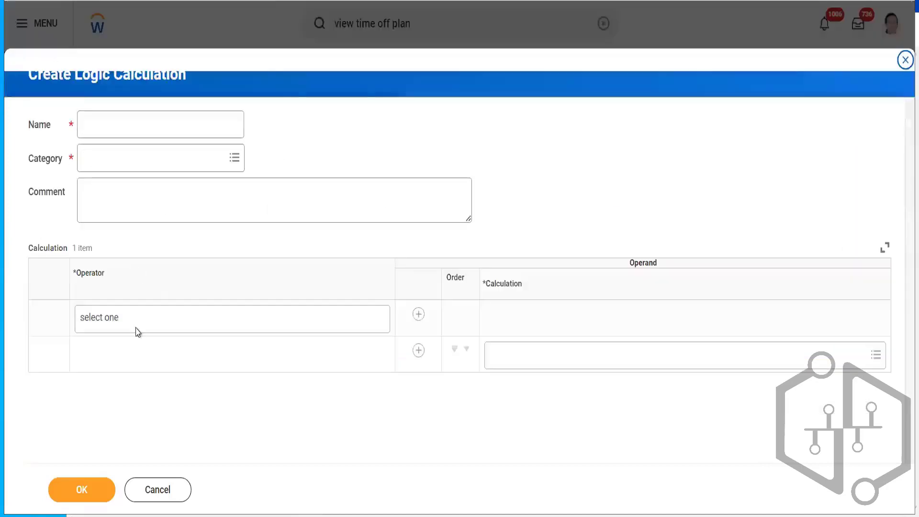
# - Set the logic operator to OR and add ABS ISC Country Is IND as of PED as the first operand
pyautogui.click(130, 330)
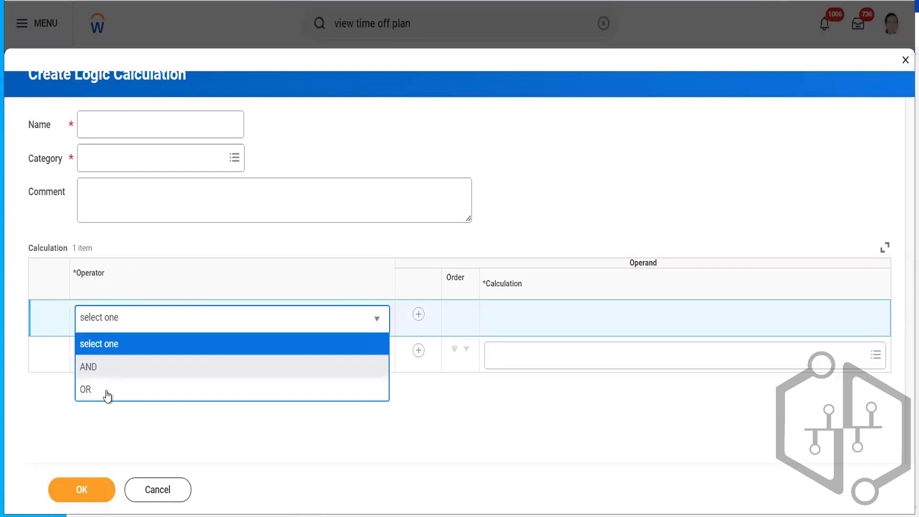
pyautogui.click(106, 391)
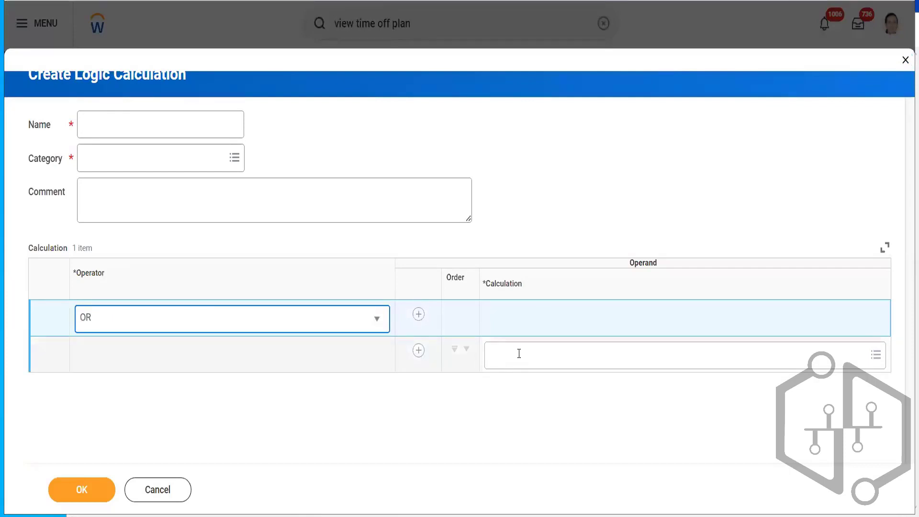
pyautogui.click(519, 354)
pyautogui.write('ABS ISO Country Is IND as of PSD')
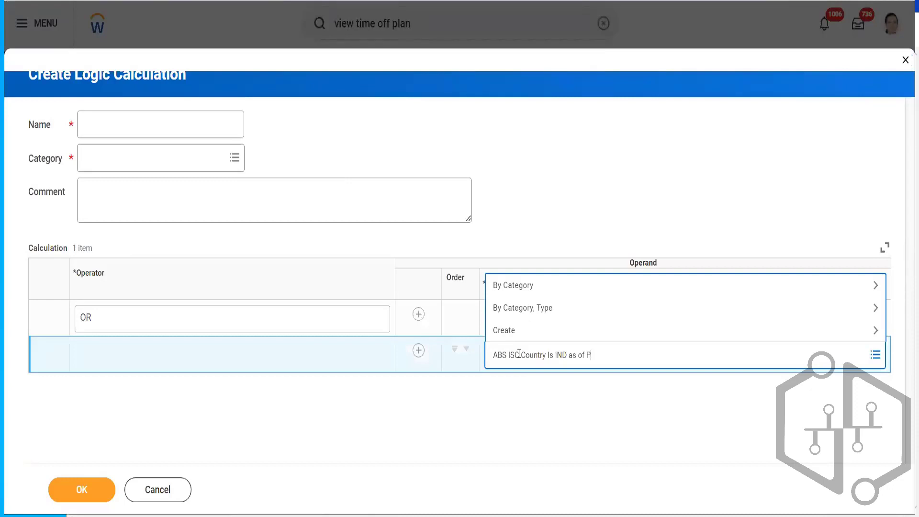
pyautogui.write('PED')
pyautogui.press('Return')
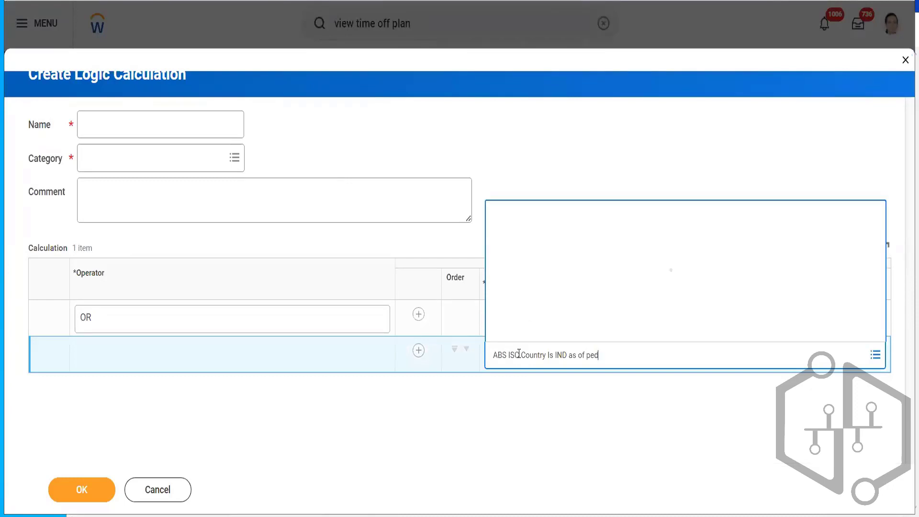
# - Add a second operand row with ABS ISC Country Is IND as of PSD and Mid-Period Terminated
pyautogui.click(416, 352)
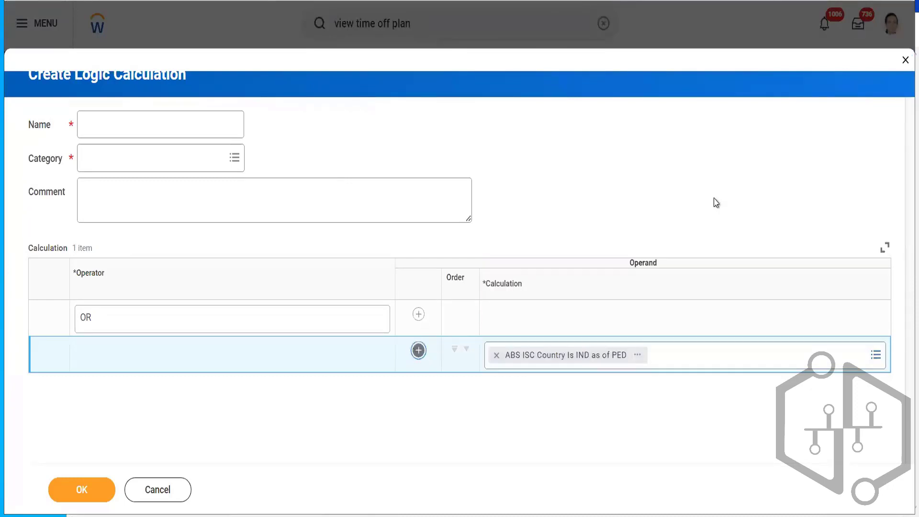
pyautogui.click(549, 392)
pyautogui.write('ABS ISC Country Is IND as of PSD')
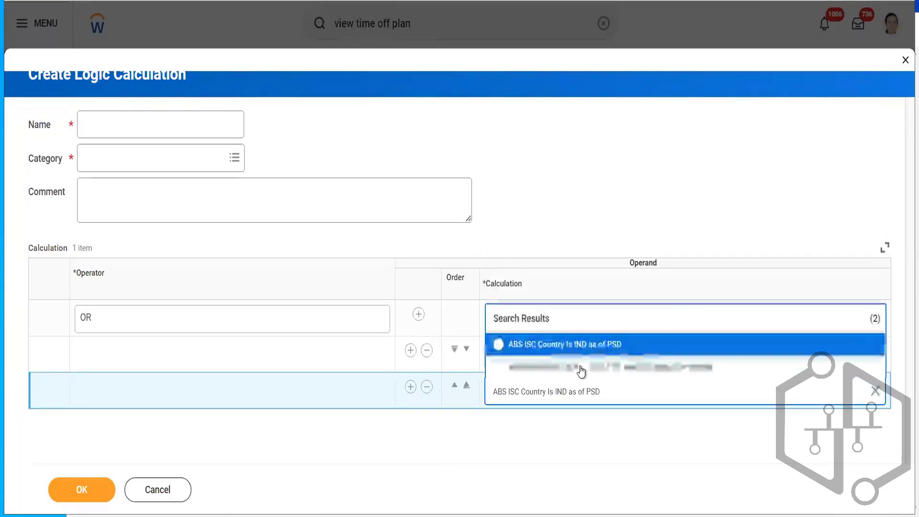
pyautogui.click(141, 117)
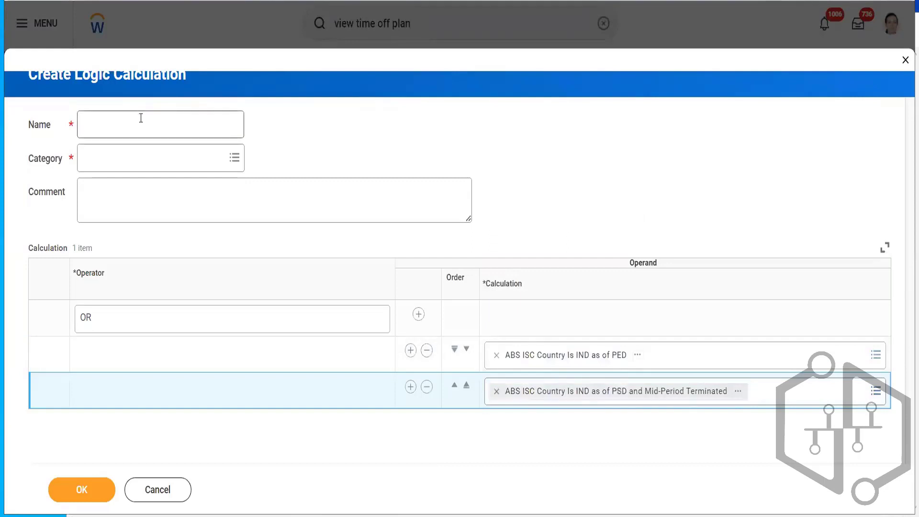
# - Name the logic calculation ABS LOG Country is IND as of PED or PSD and mid-Period Terminated
pyautogui.click(141, 118)
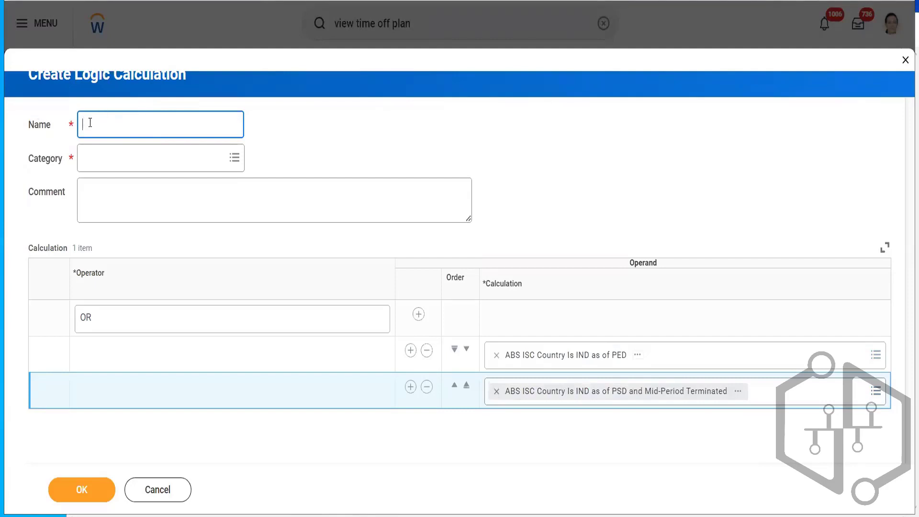
pyautogui.write('ABS LOG Country is IND')
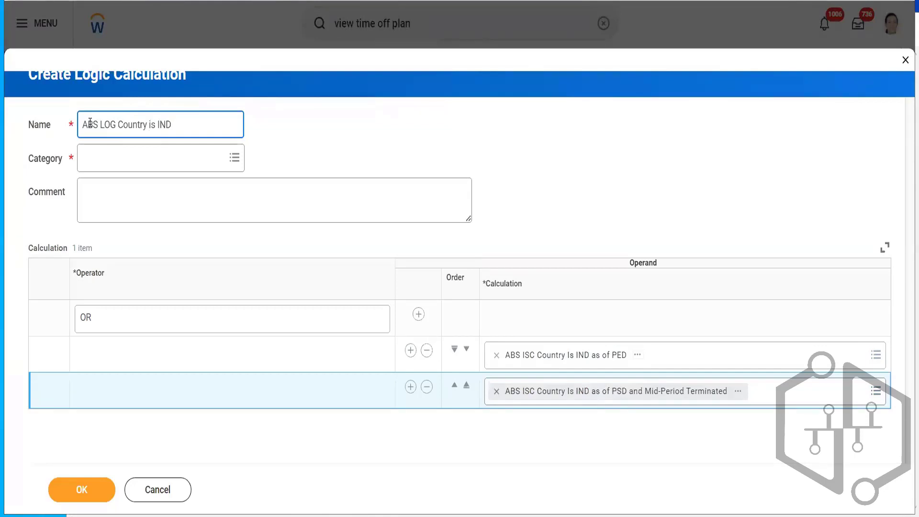
pyautogui.write(' as of')
pyautogui.write('PED or PSD and mid')
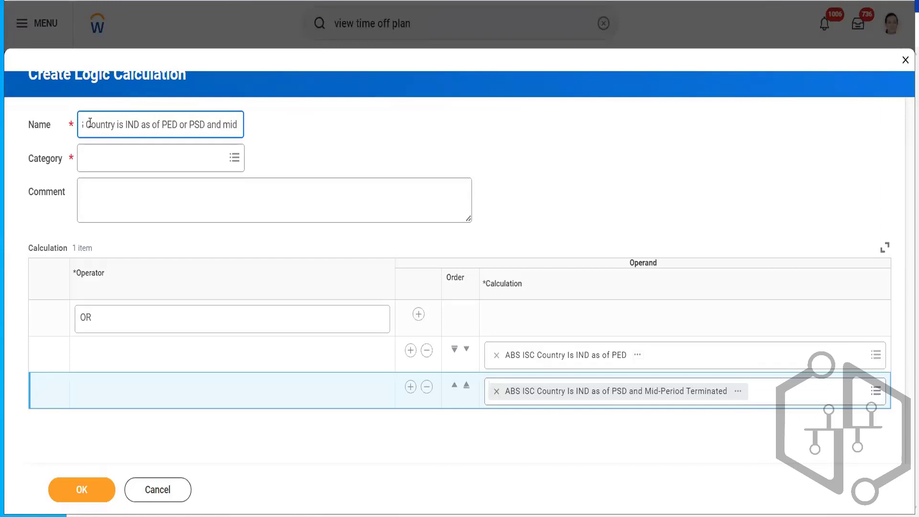
pyautogui.press('BackSpace')
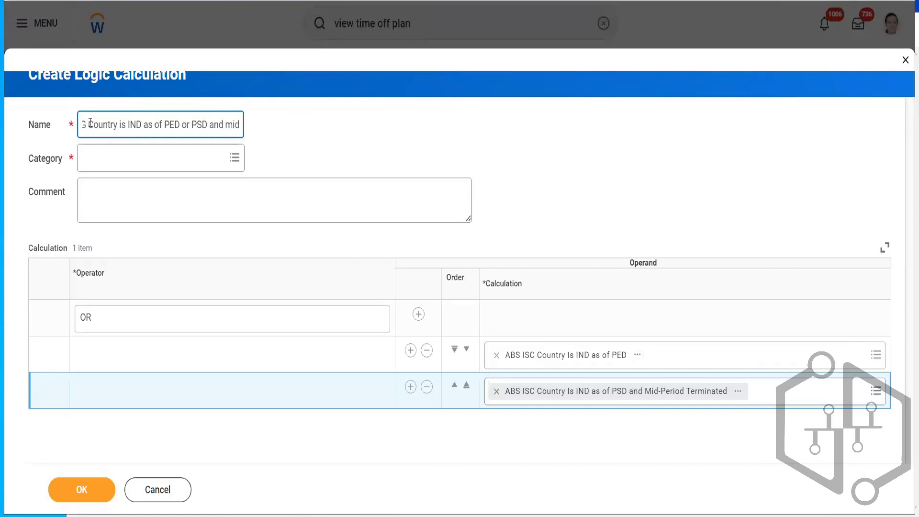
pyautogui.write('-Perio')
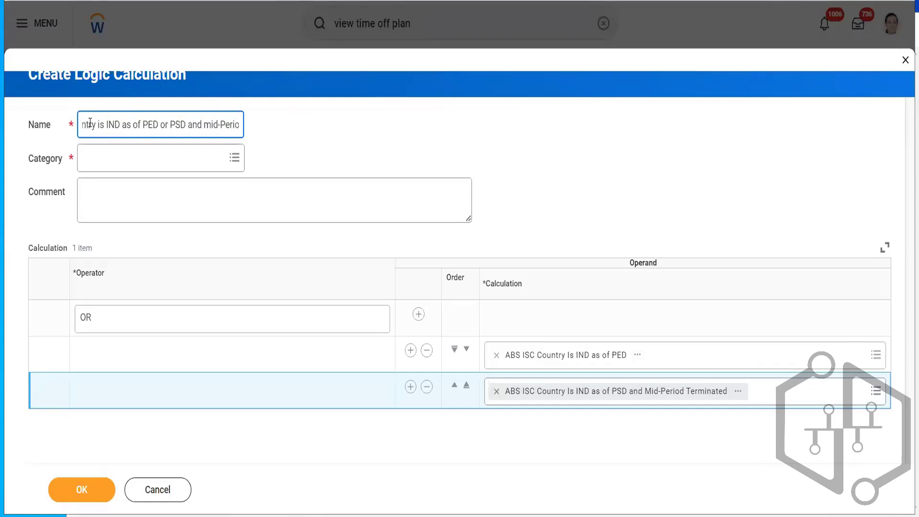
pyautogui.write('d Term')
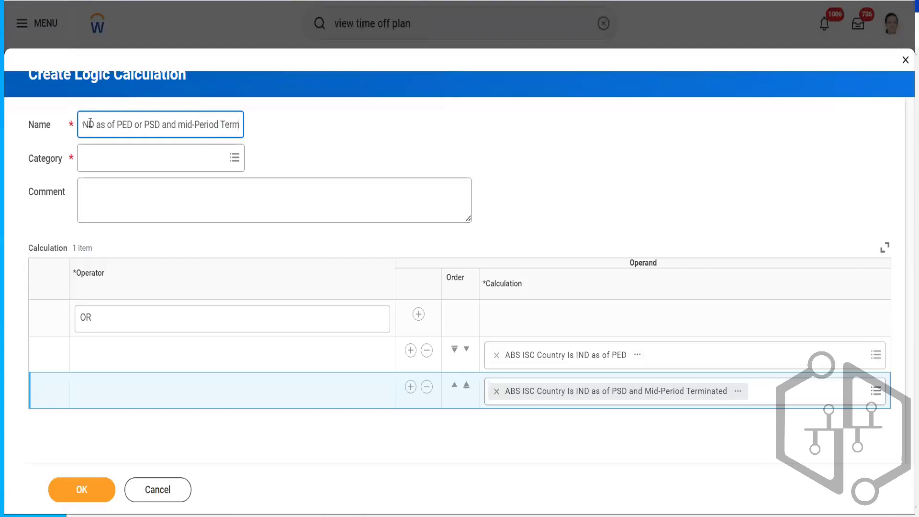
pyautogui.write('inated')
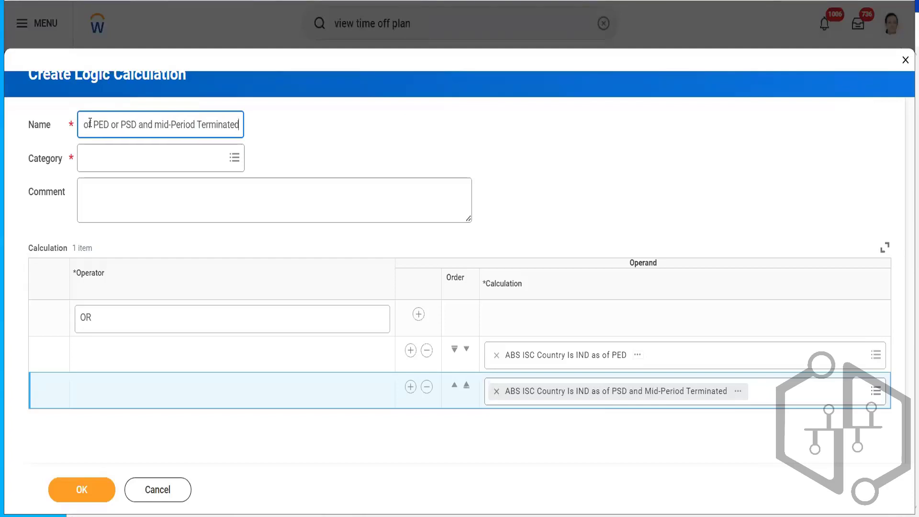
# - Set the calculation's category to Absence and save the logic calculation
pyautogui.click(111, 159)
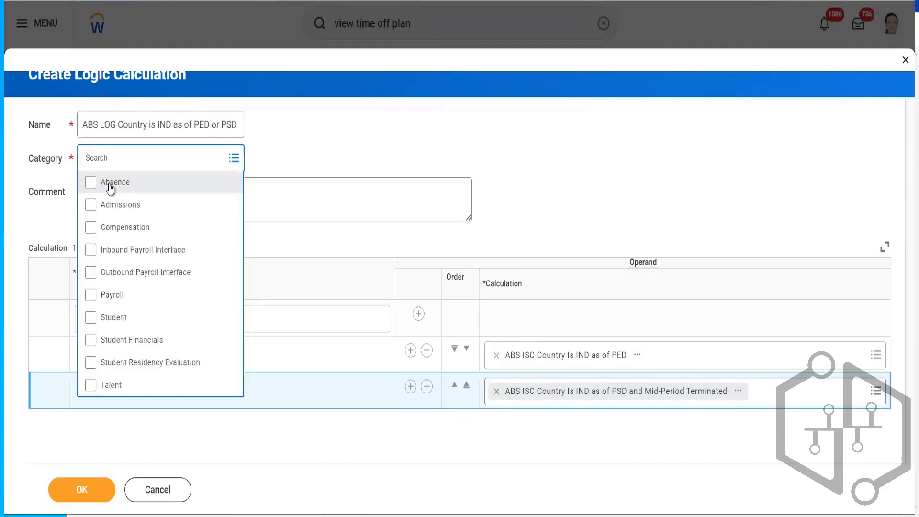
pyautogui.click(108, 185)
pyautogui.click(348, 145)
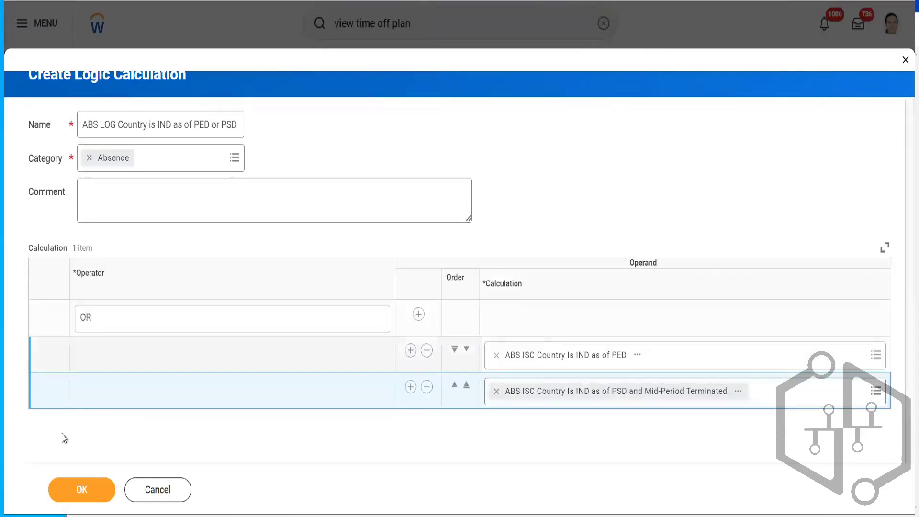
pyautogui.click(77, 488)
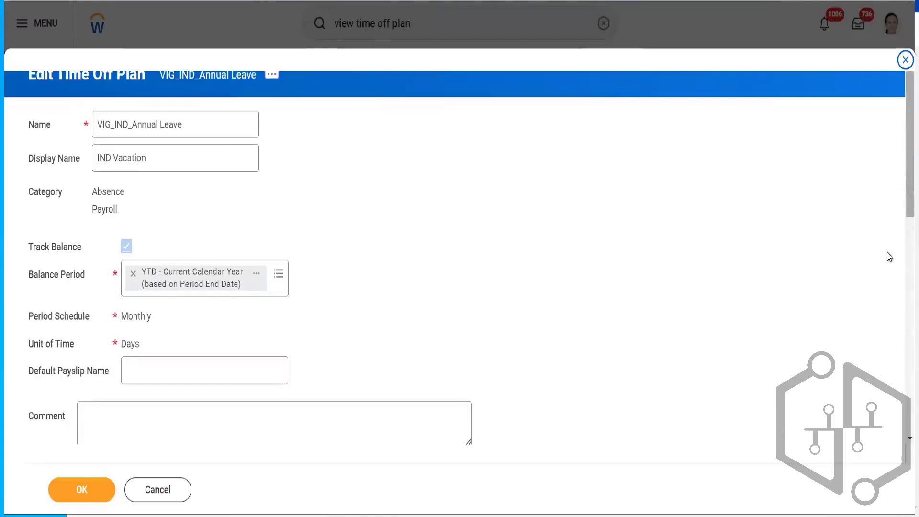
# - Remove the second worker eligibility row so only the new logic calculation remains, and save the time off plan
pyautogui.scroll(-10, 885, 316)
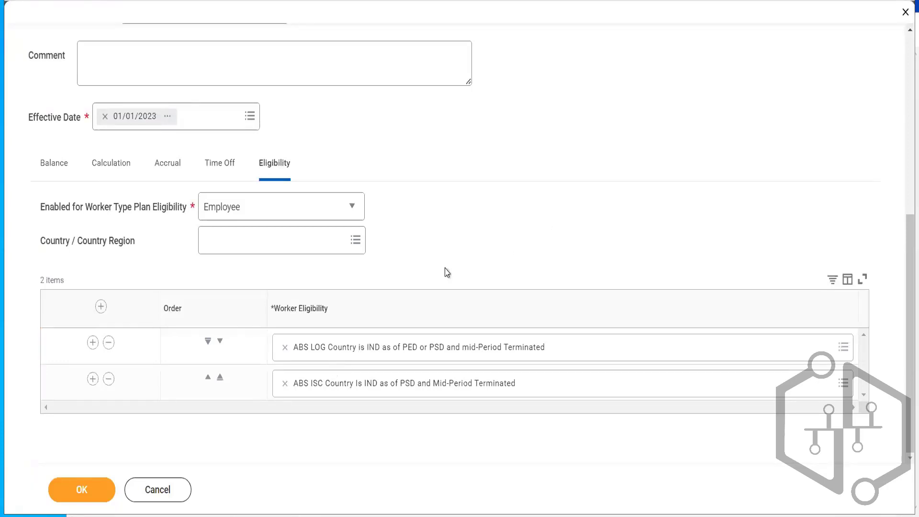
pyautogui.click(319, 339)
pyautogui.click(108, 379)
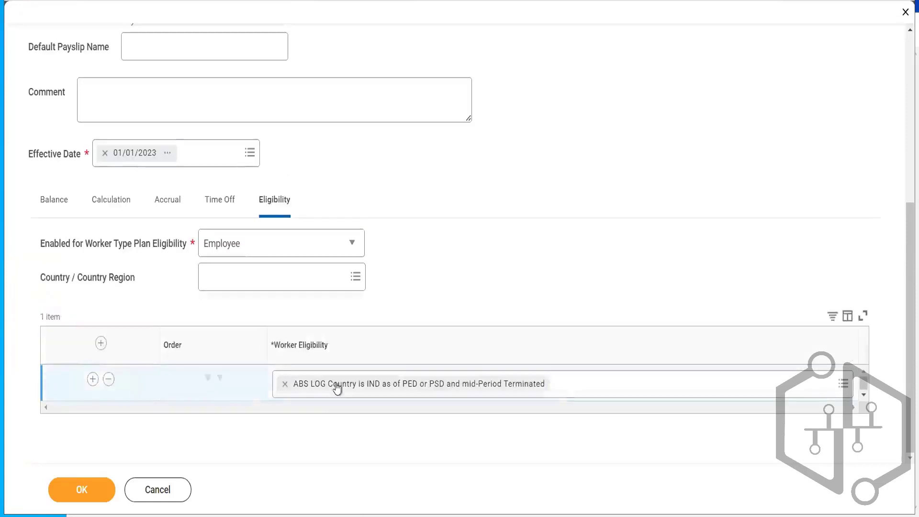
pyautogui.click(82, 489)
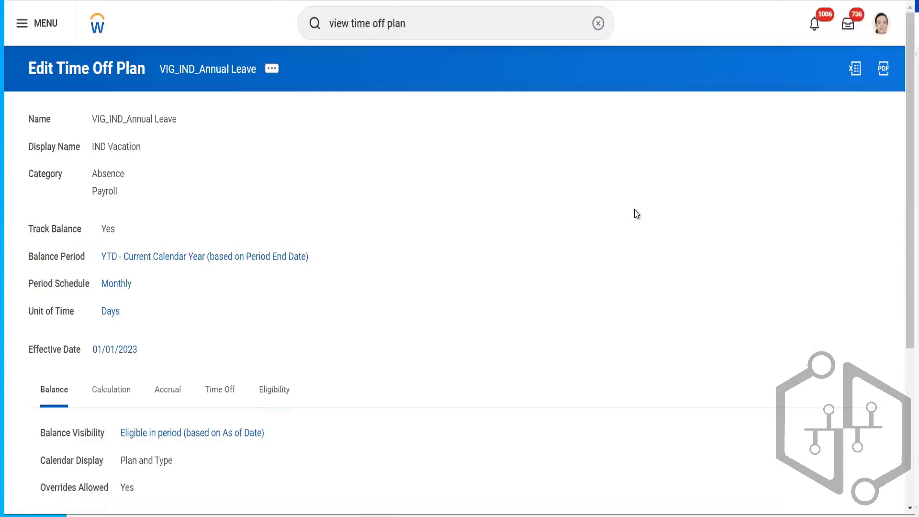
# - Review the saved plan's Eligibility tab and its worker eligibility rule
pyautogui.click(281, 389)
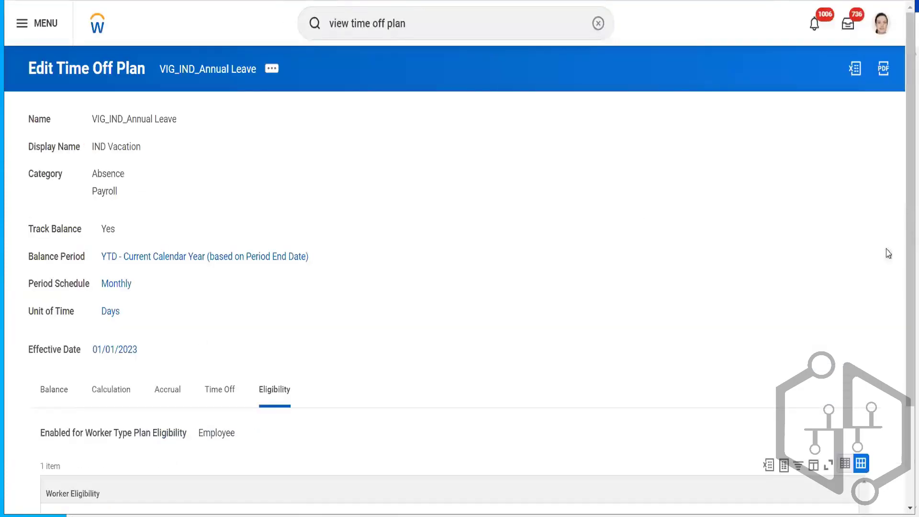
pyautogui.scroll(-2, 902, 220)
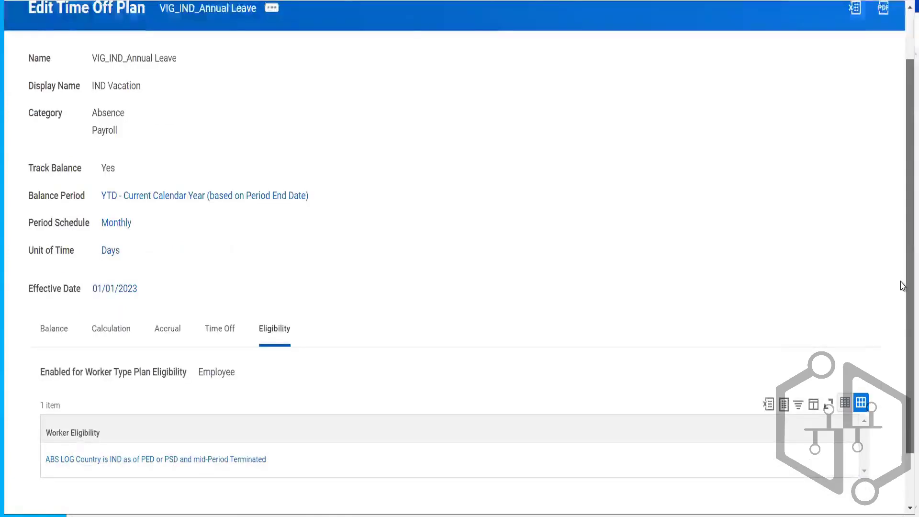
pyautogui.scroll(3, 903, 238)
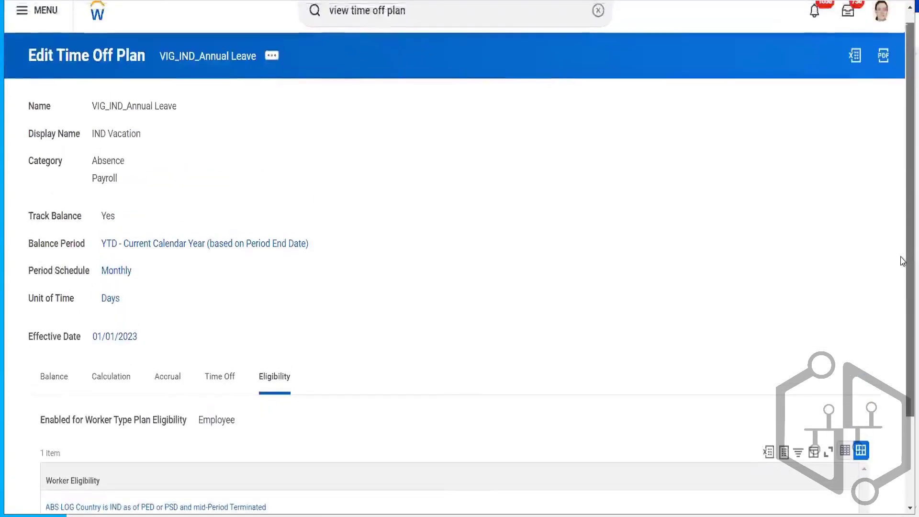
pyautogui.scroll(-2, 903, 258)
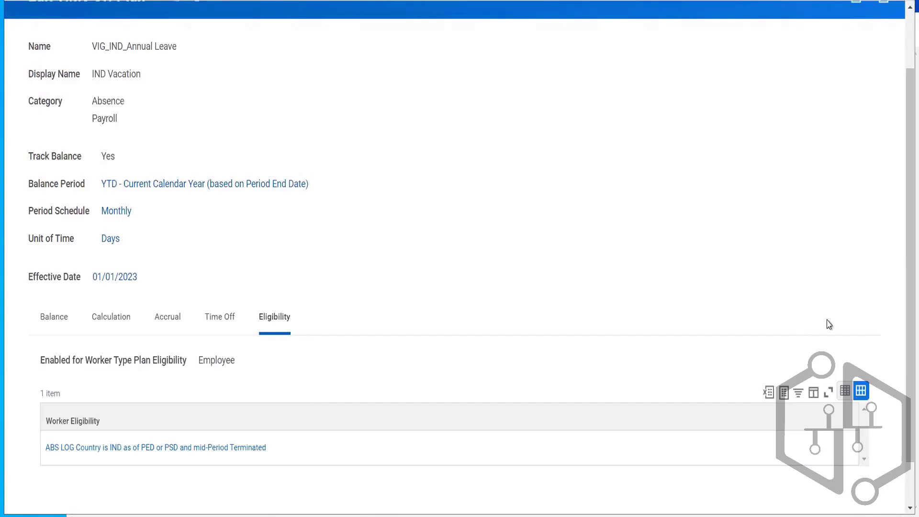
# - Start the Terminate Employee process for the test worker from her profile's actions
pyautogui.moveTo(903, 133); pyautogui.dragTo(902, 69)
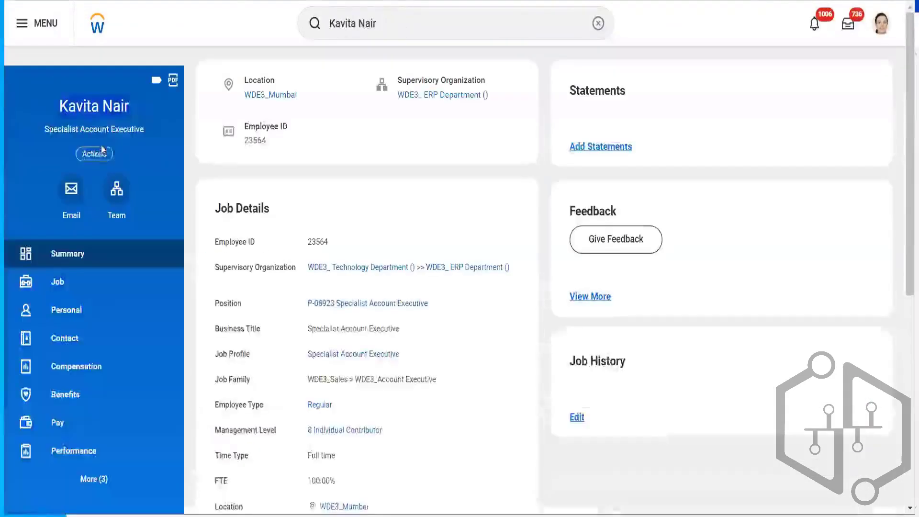
pyautogui.click(93, 154)
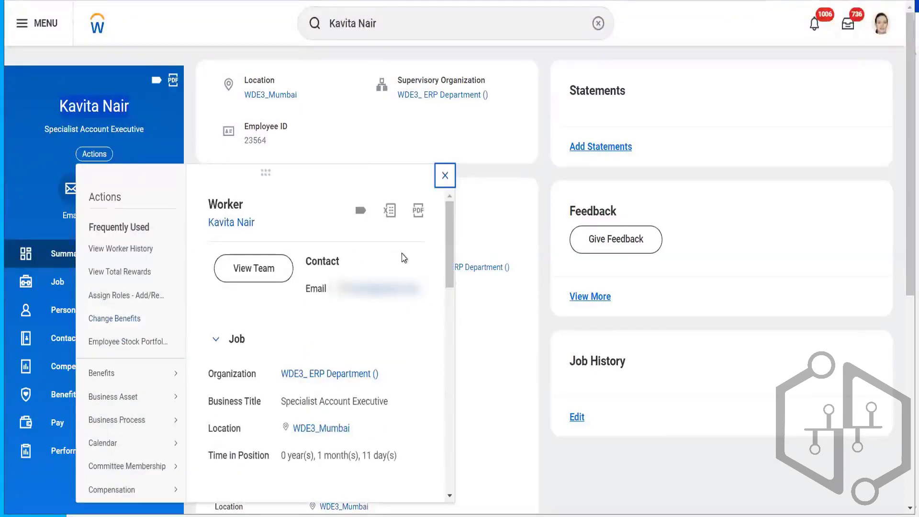
pyautogui.moveTo(451, 242); pyautogui.dragTo(438, 350)
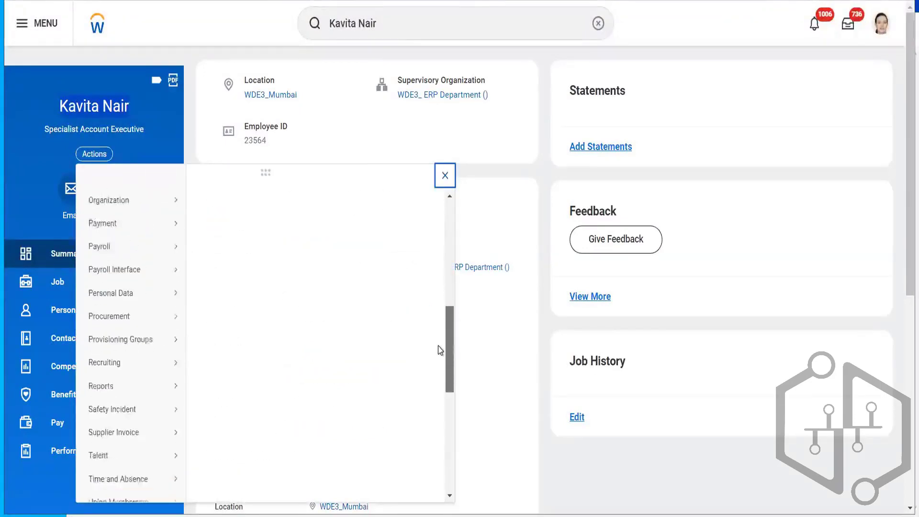
pyautogui.scroll(-3, 438, 350)
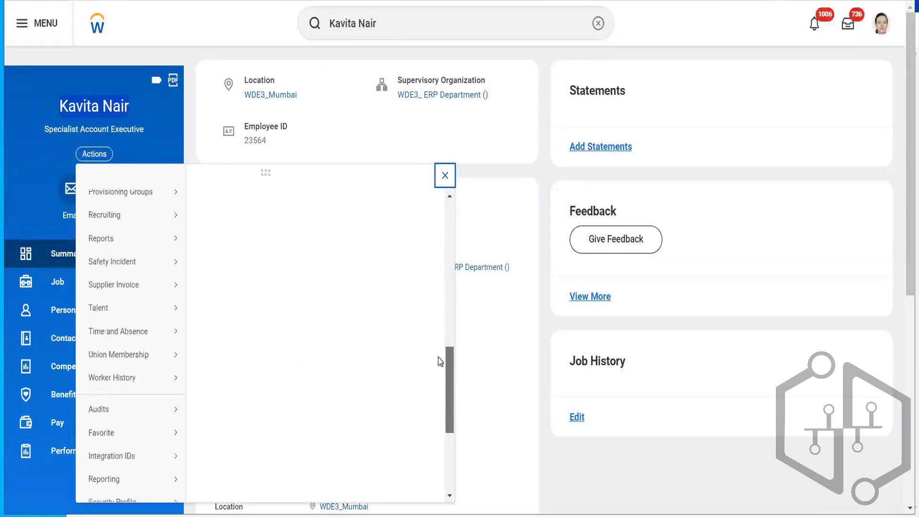
pyautogui.scroll(5, 439, 362)
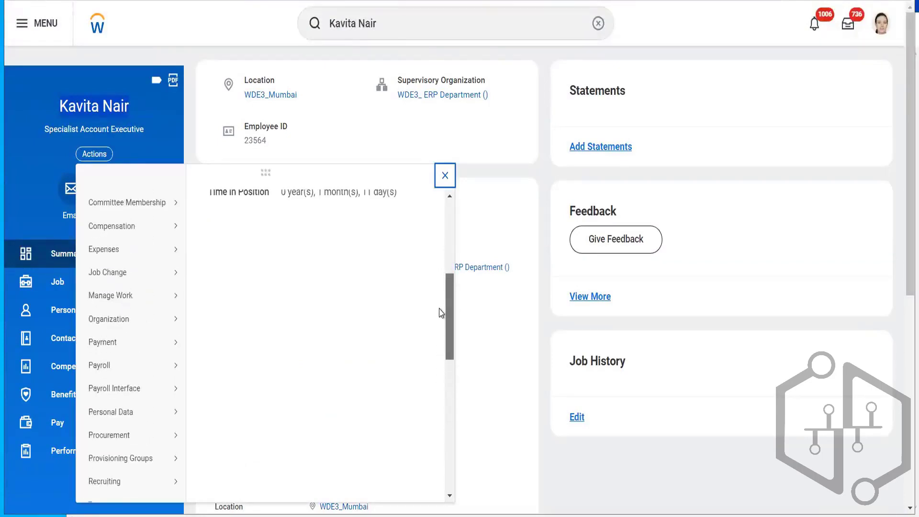
pyautogui.moveTo(163, 284)
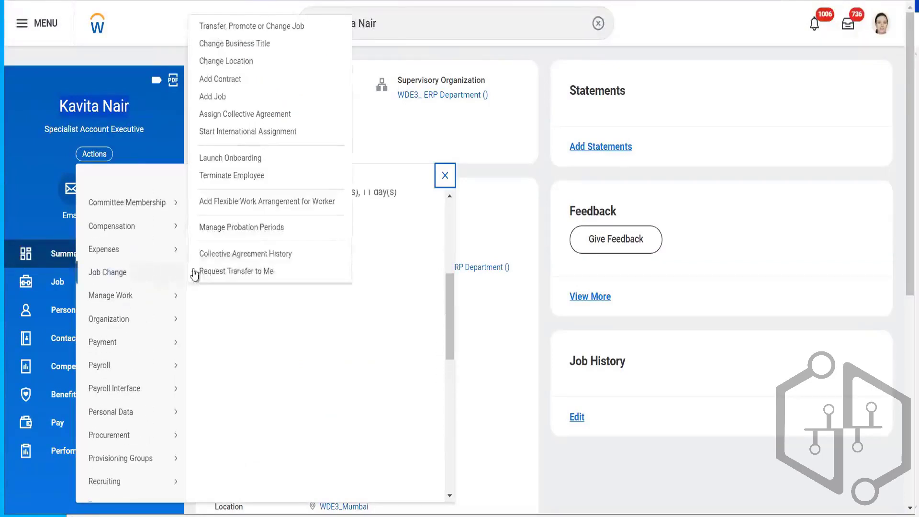
pyautogui.click(245, 176)
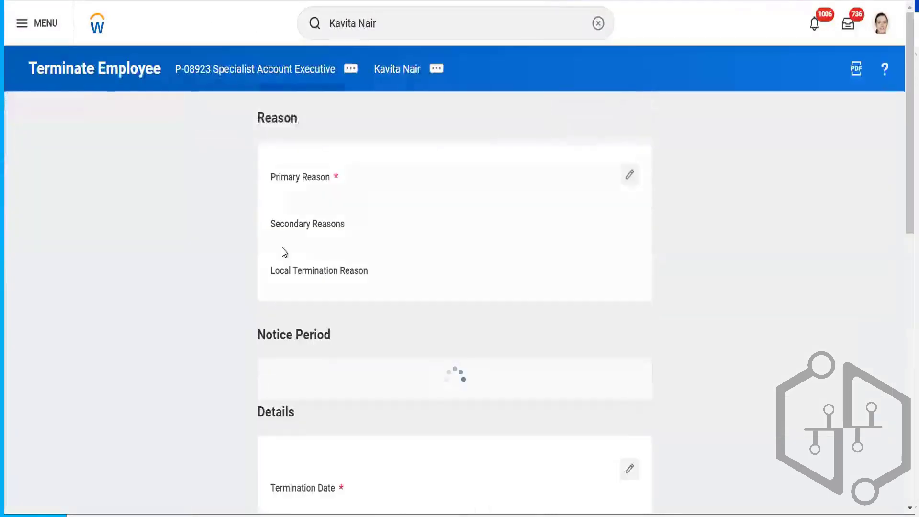
# - Set the primary termination reason to Voluntary > Career progression and the secondary reason to Voluntary > Dissatisfied with Job
pyautogui.click(629, 174)
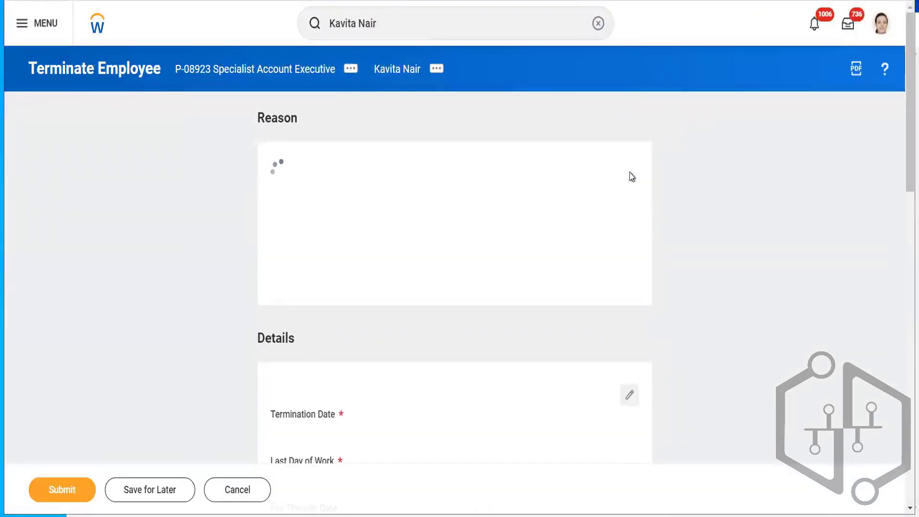
pyautogui.click(376, 202)
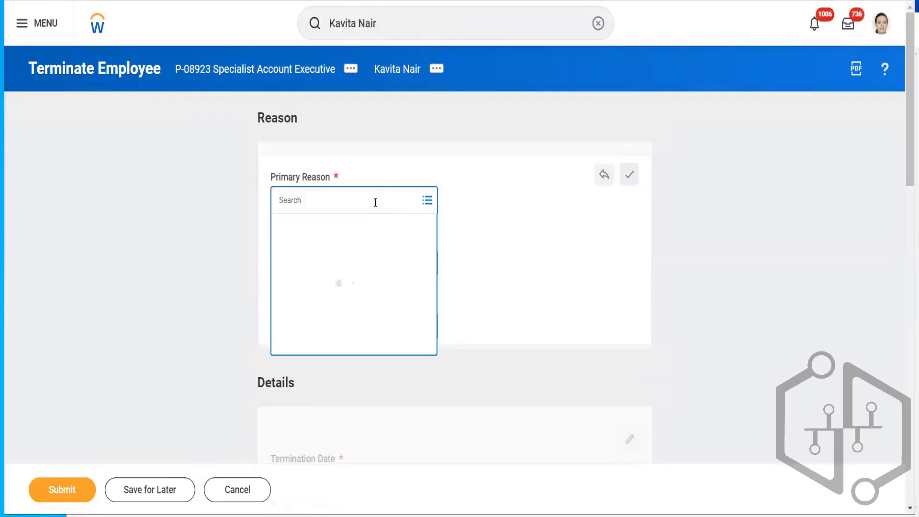
pyautogui.click(338, 249)
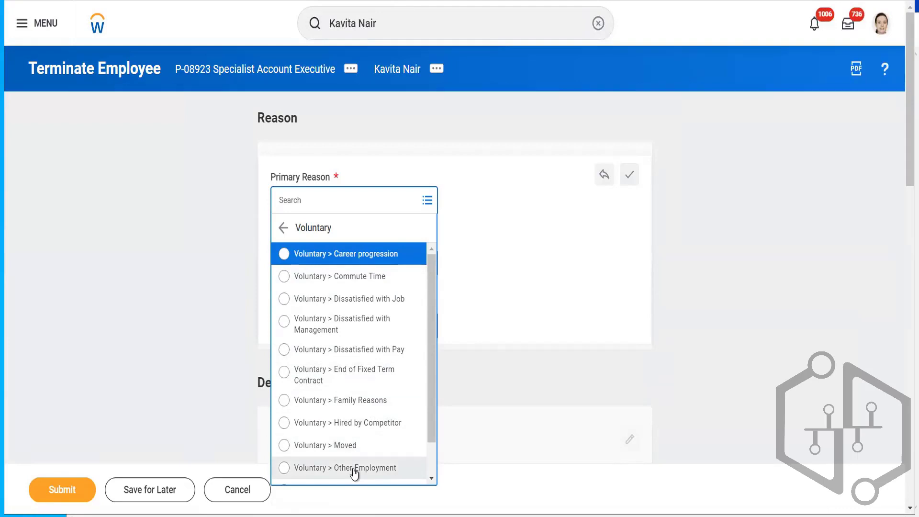
pyautogui.click(374, 259)
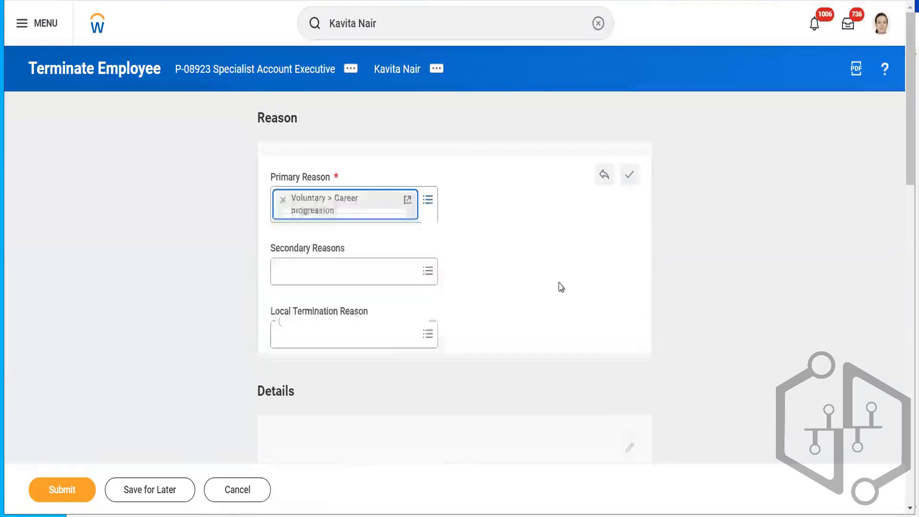
pyautogui.click(355, 272)
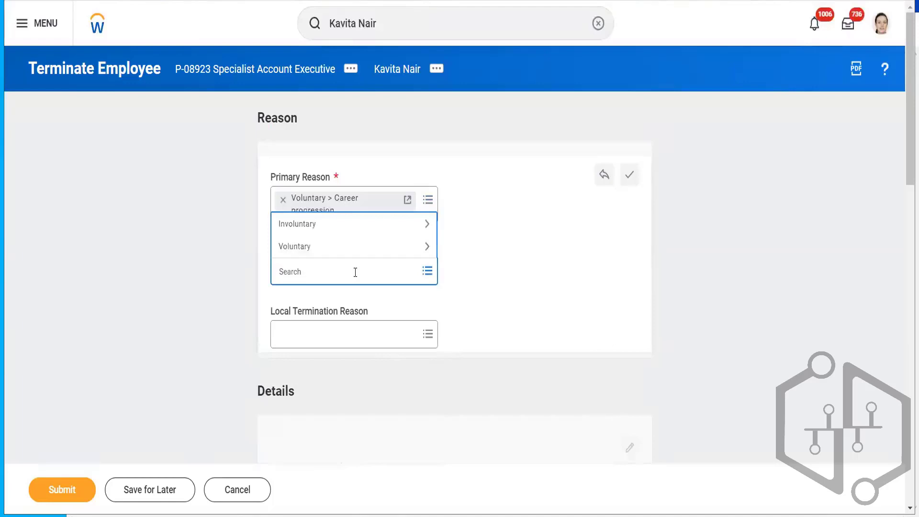
pyautogui.click(324, 246)
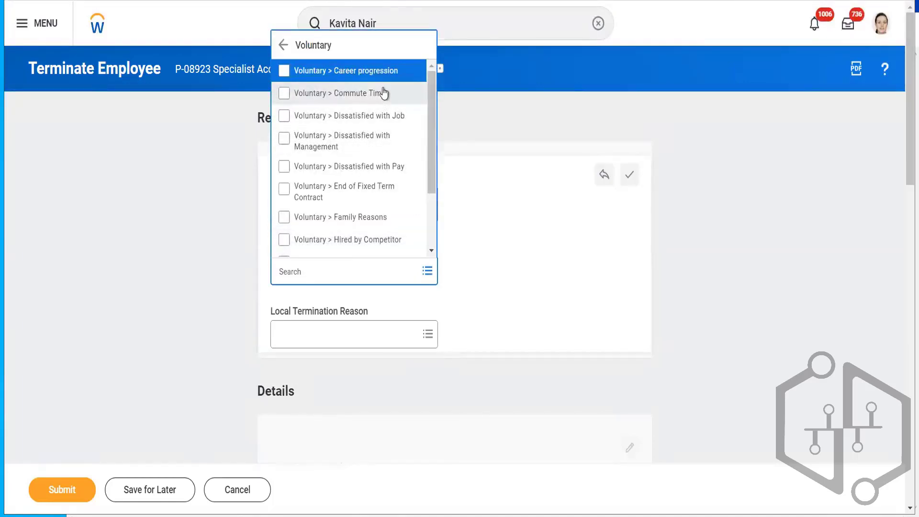
pyautogui.click(376, 124)
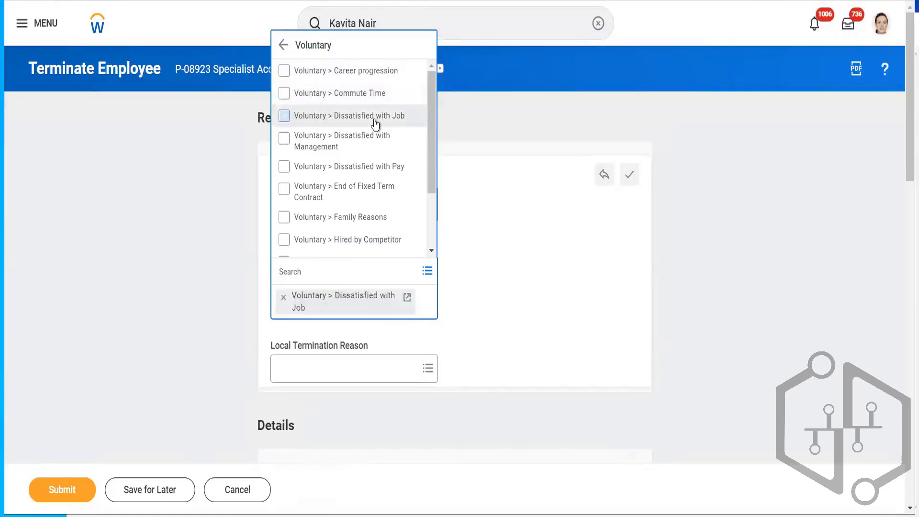
pyautogui.click(682, 305)
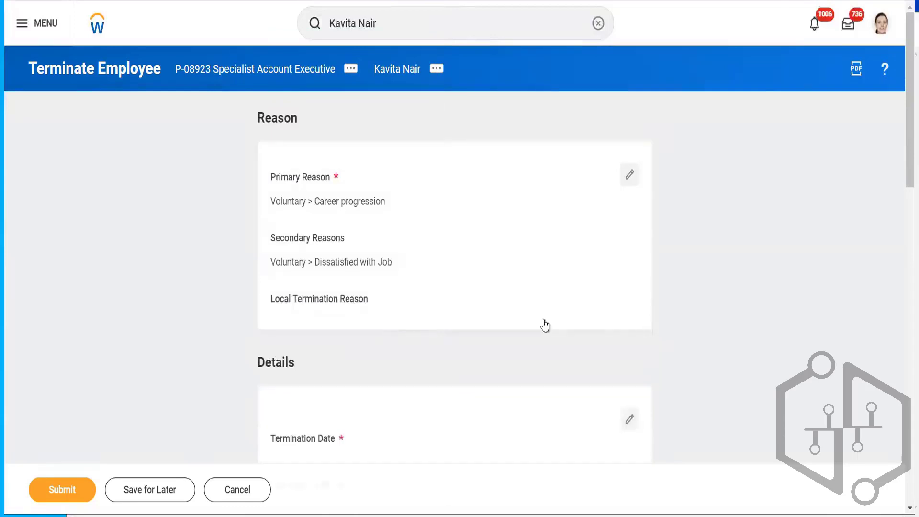
# - Set the termination date to 03/11/2024 and submit the termination
pyautogui.moveTo(903, 171); pyautogui.dragTo(899, 250)
pyautogui.click(628, 180)
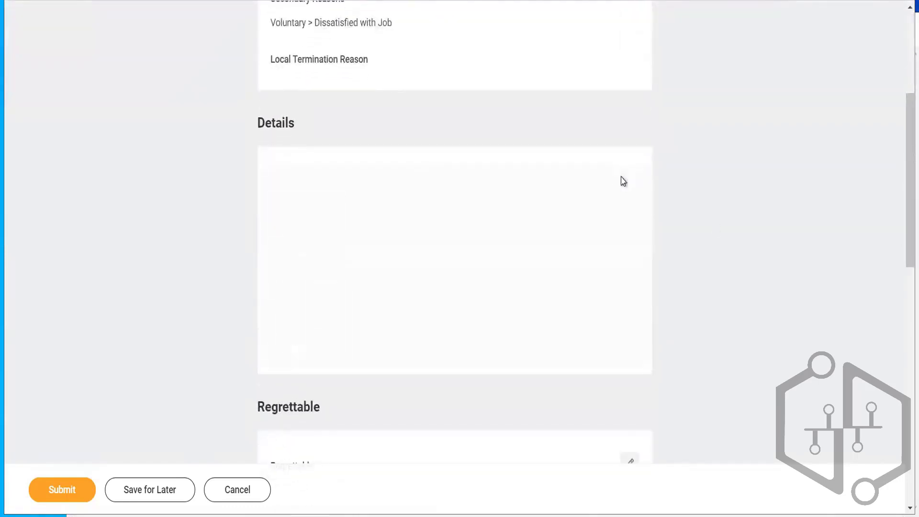
pyautogui.click(338, 229)
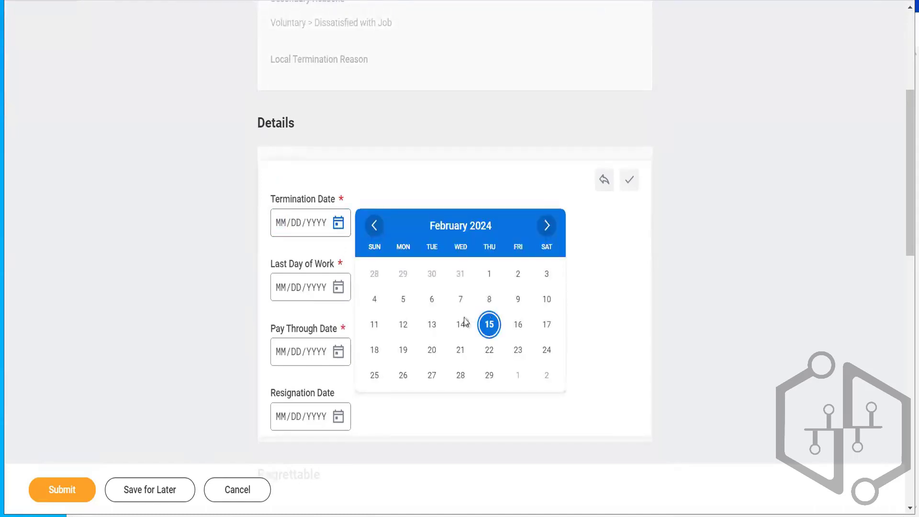
pyautogui.click(548, 228)
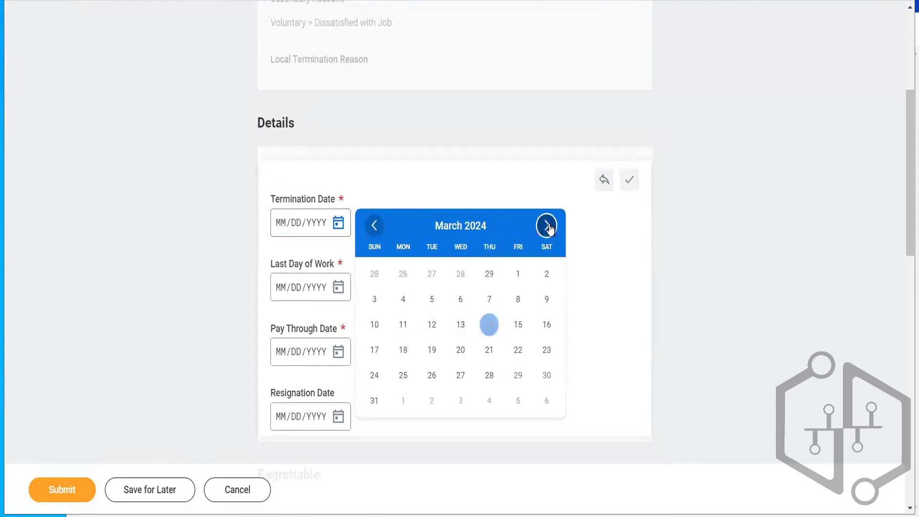
pyautogui.click(403, 324)
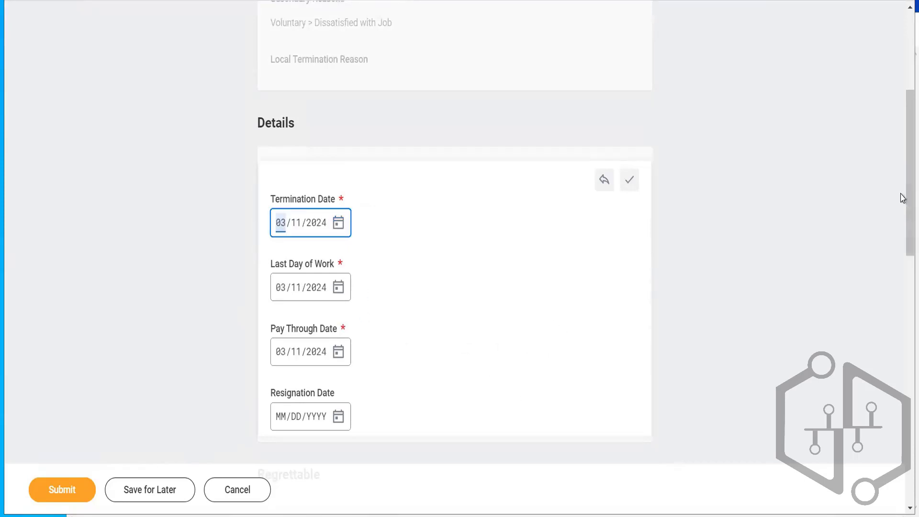
pyautogui.moveTo(902, 198); pyautogui.dragTo(903, 438)
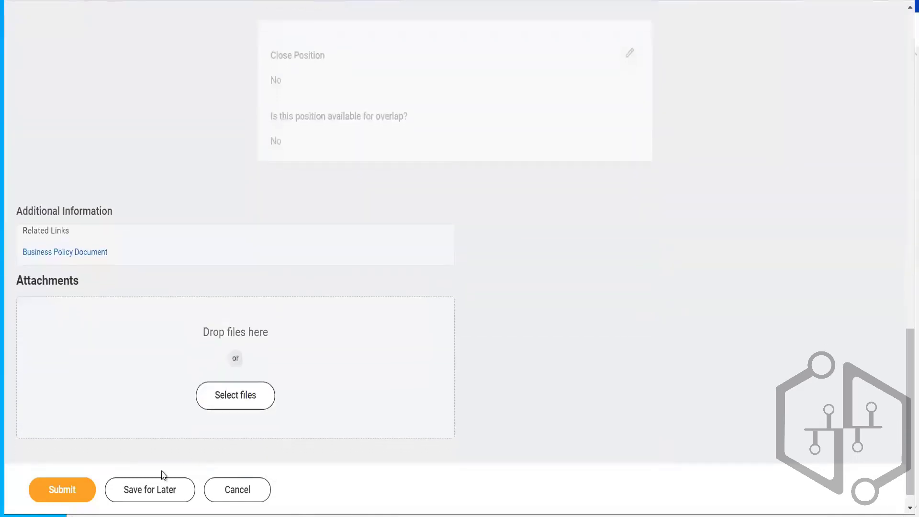
pyautogui.click(74, 498)
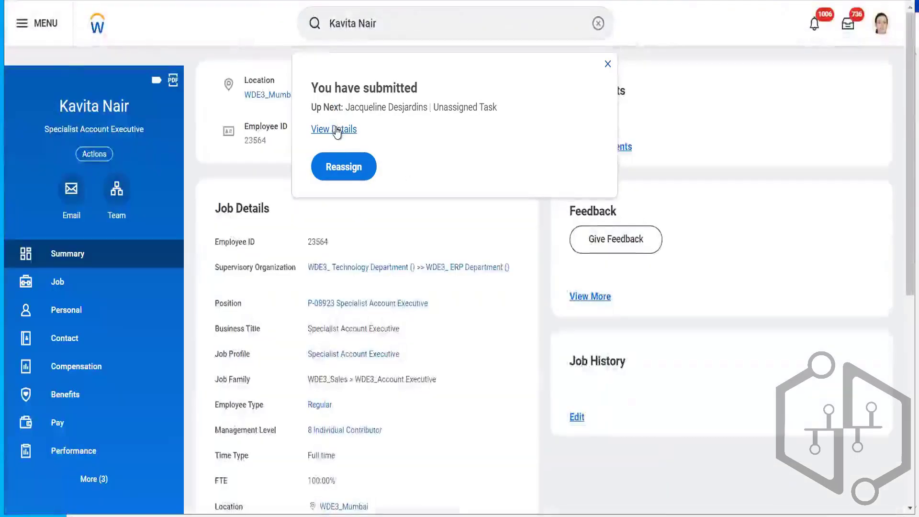
# - Reassign the termination's unassigned task to a member of the Information Administrator group and confirm
pyautogui.click(334, 129)
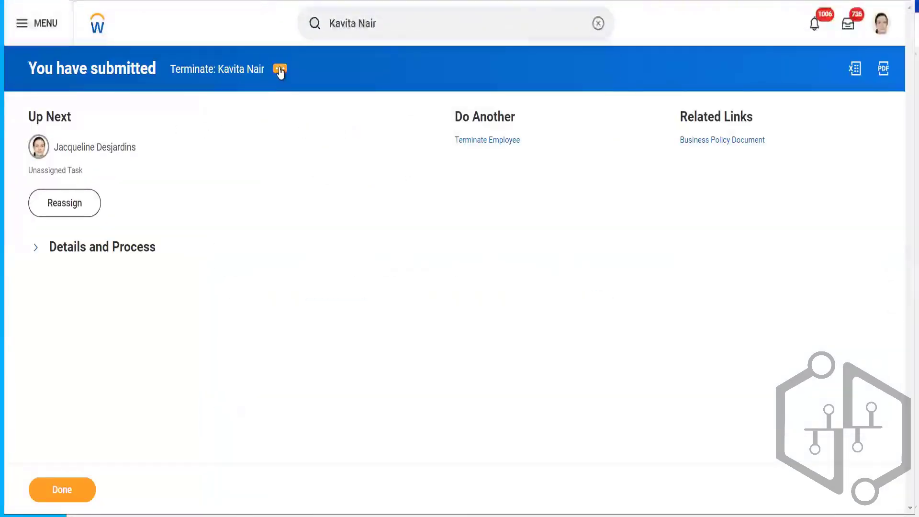
pyautogui.click(59, 203)
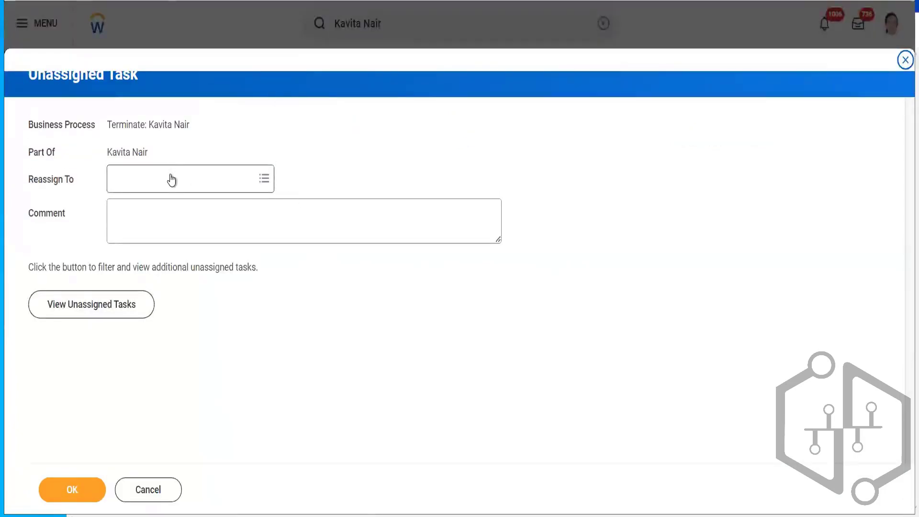
pyautogui.click(171, 181)
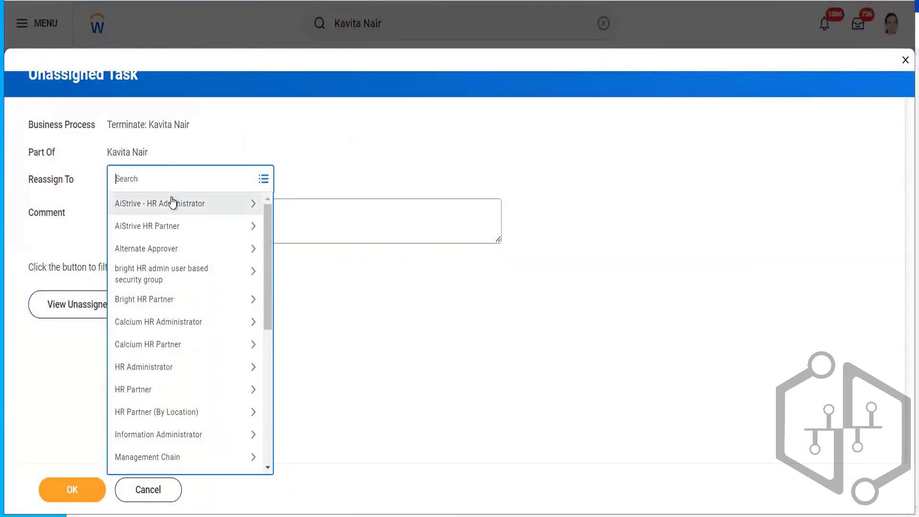
pyautogui.click(200, 390)
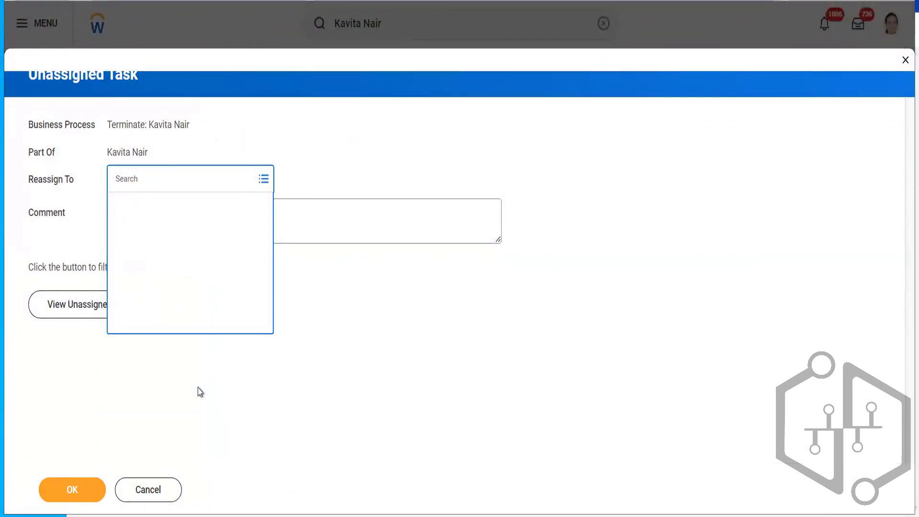
pyautogui.click(117, 208)
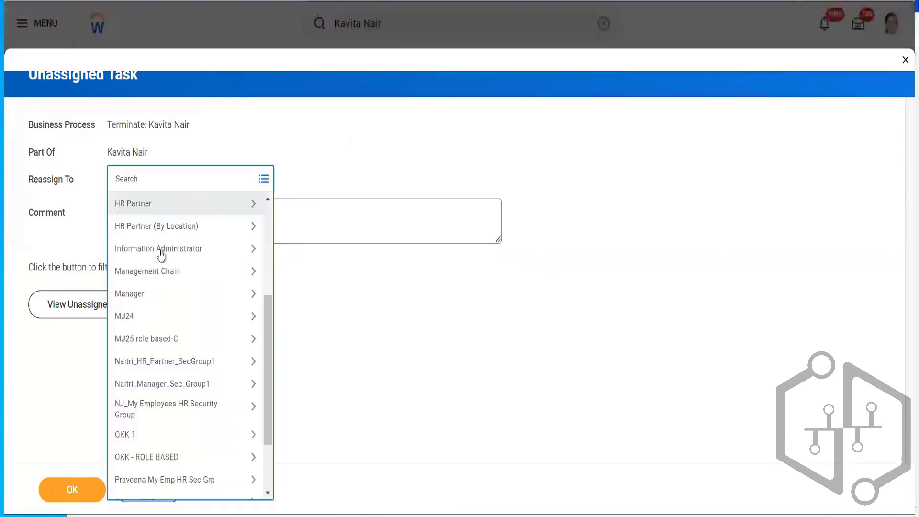
pyautogui.click(162, 231)
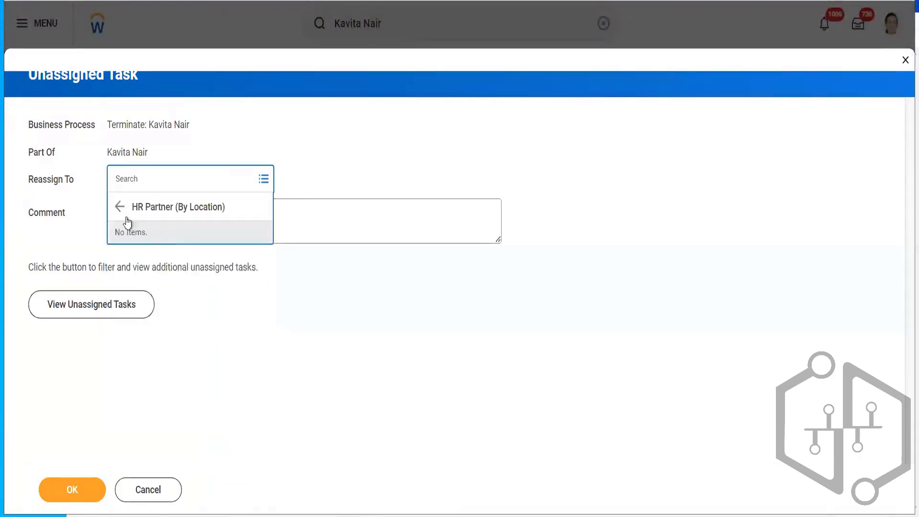
pyautogui.click(119, 208)
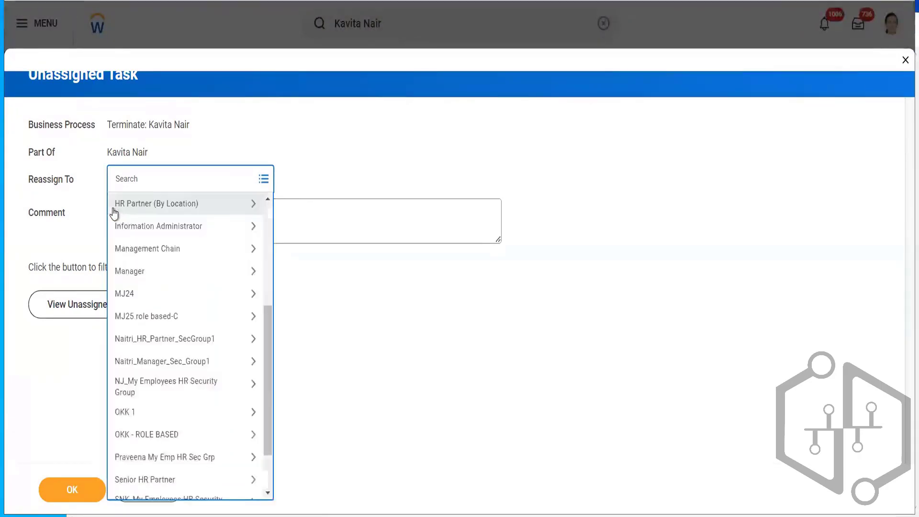
pyautogui.click(142, 232)
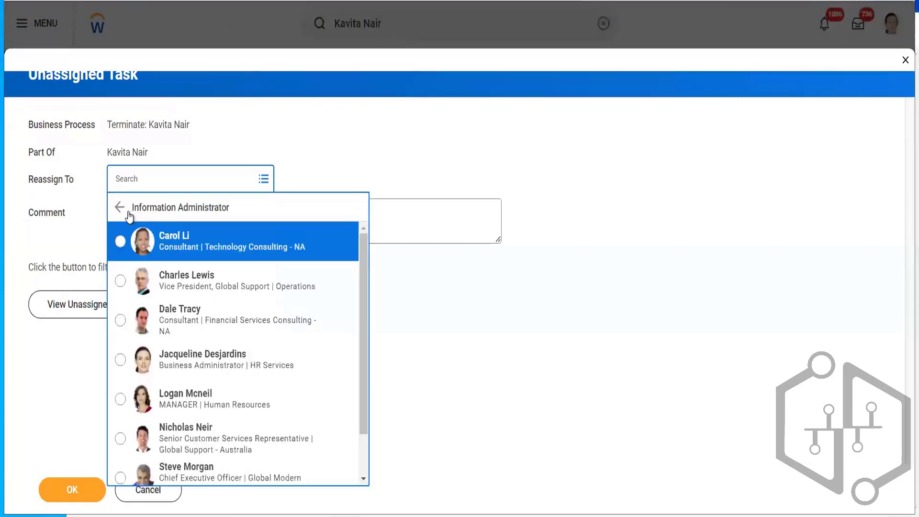
pyautogui.click(120, 241)
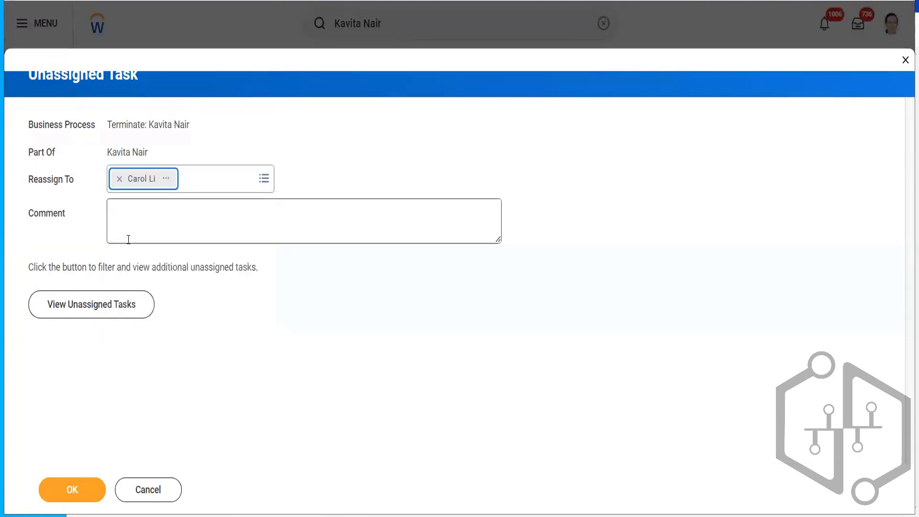
pyautogui.click(58, 493)
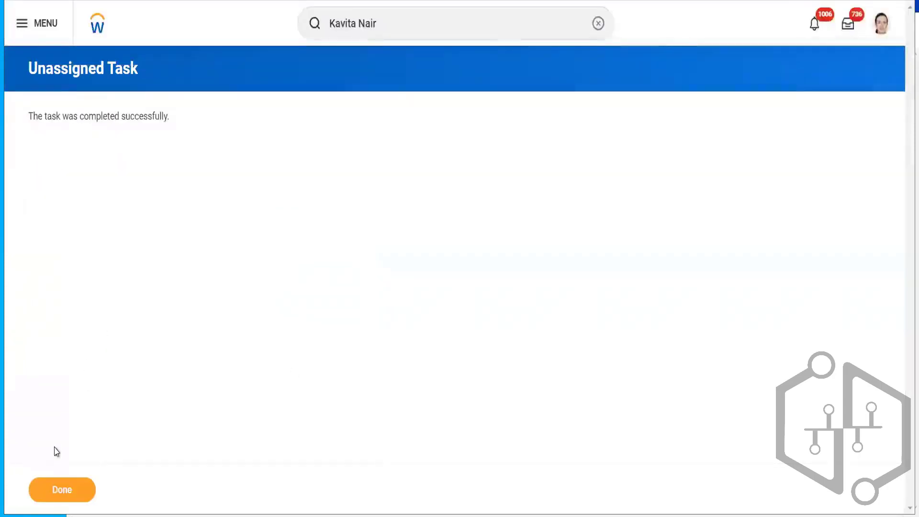
pyautogui.click(52, 490)
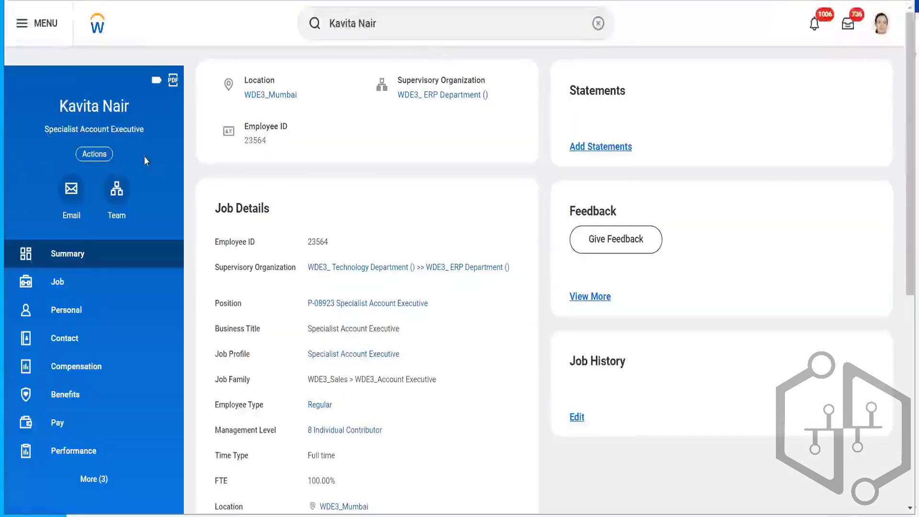
# - From the worker's history, start a proxy session acting as the assignee of the in-progress termination
pyautogui.click(54, 284)
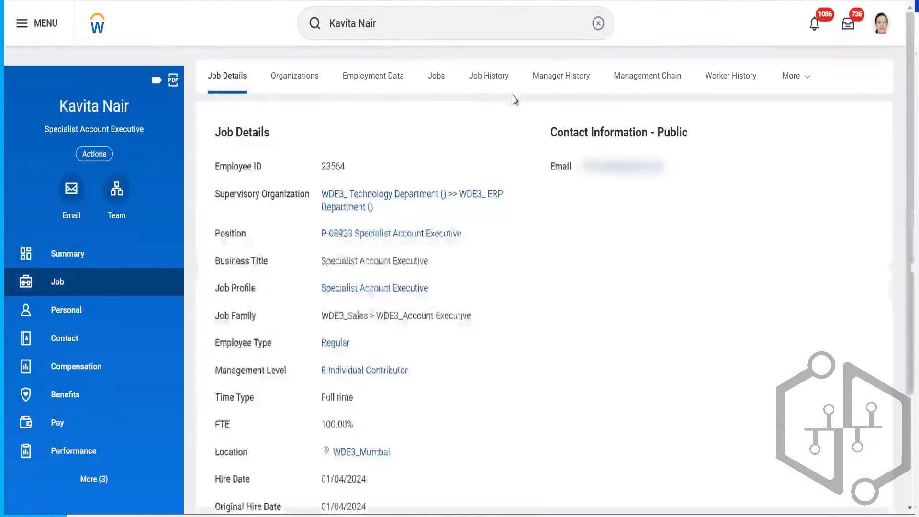
pyautogui.click(738, 77)
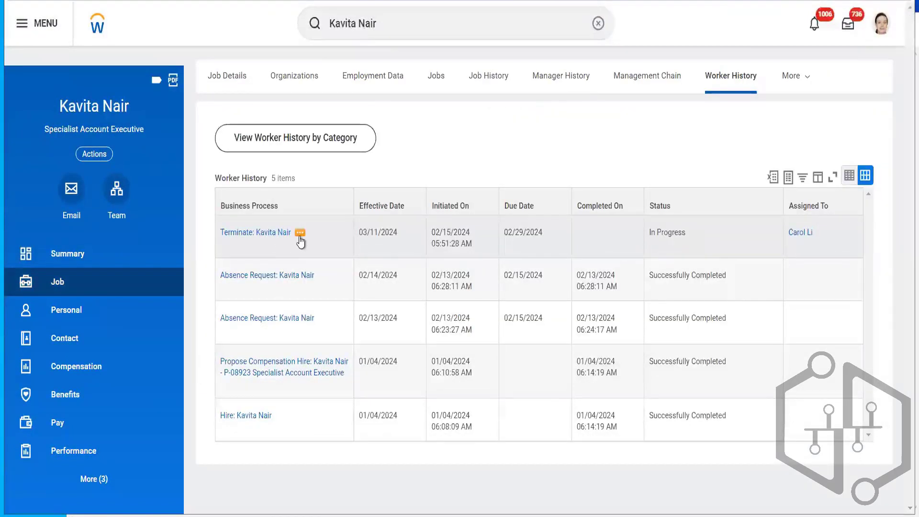
pyautogui.click(299, 235)
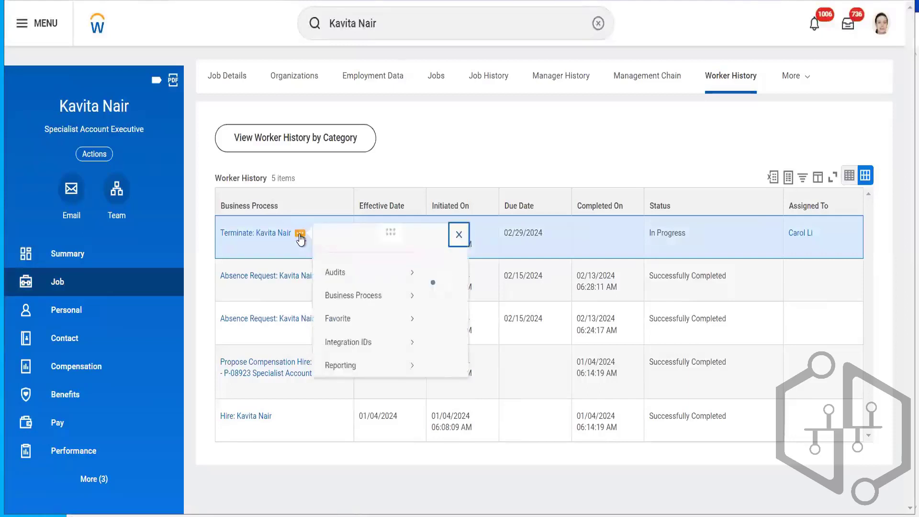
pyautogui.moveTo(384, 312)
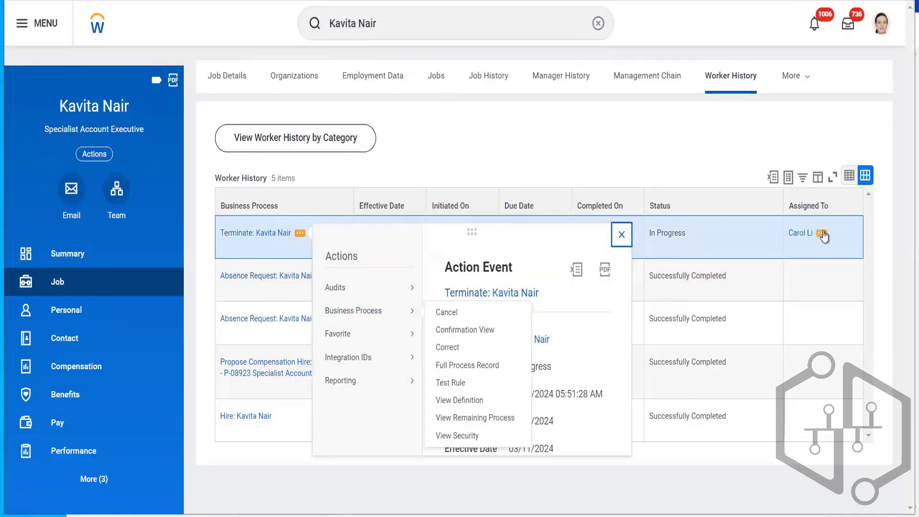
pyautogui.click(822, 233)
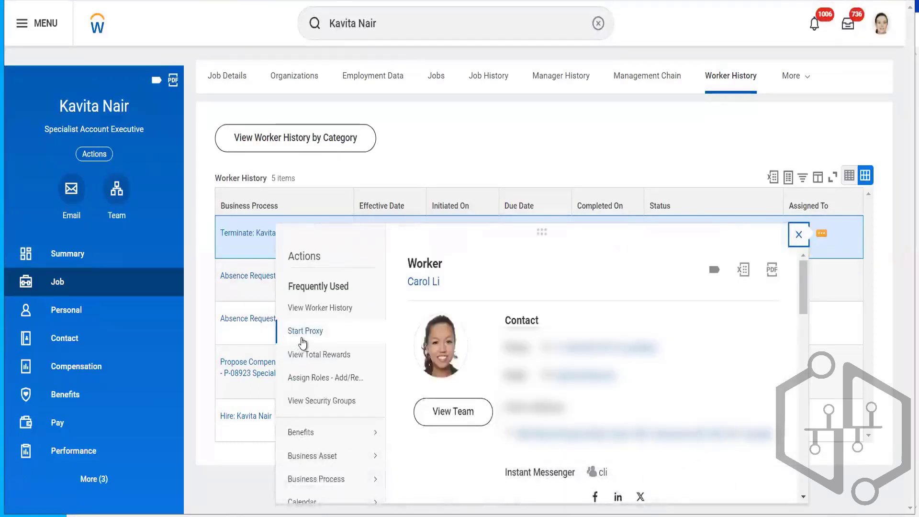
pyautogui.click(305, 331)
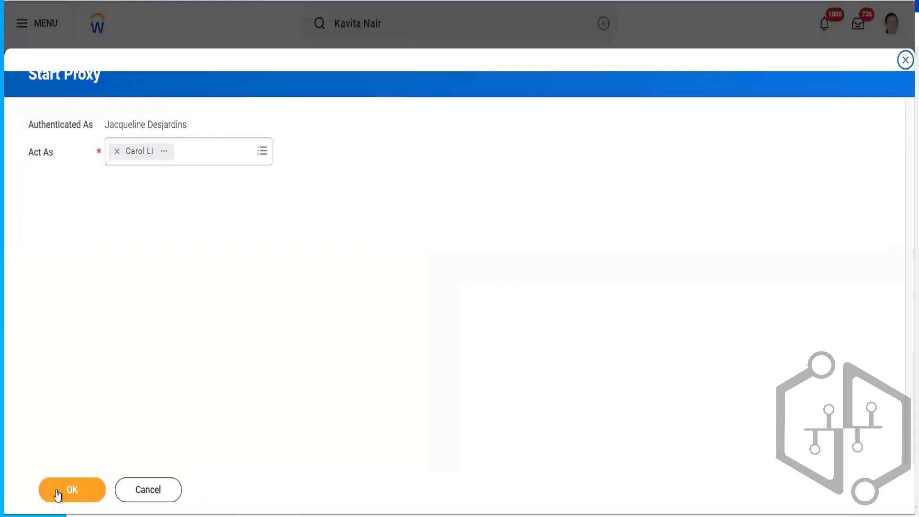
pyautogui.click(56, 490)
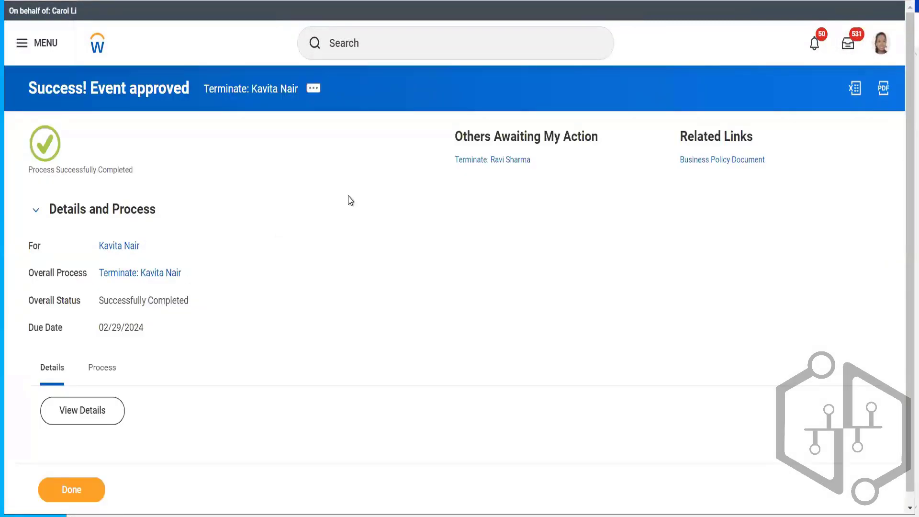
# - Find the Stop Proxy task and end the current proxy session
pyautogui.click(390, 47)
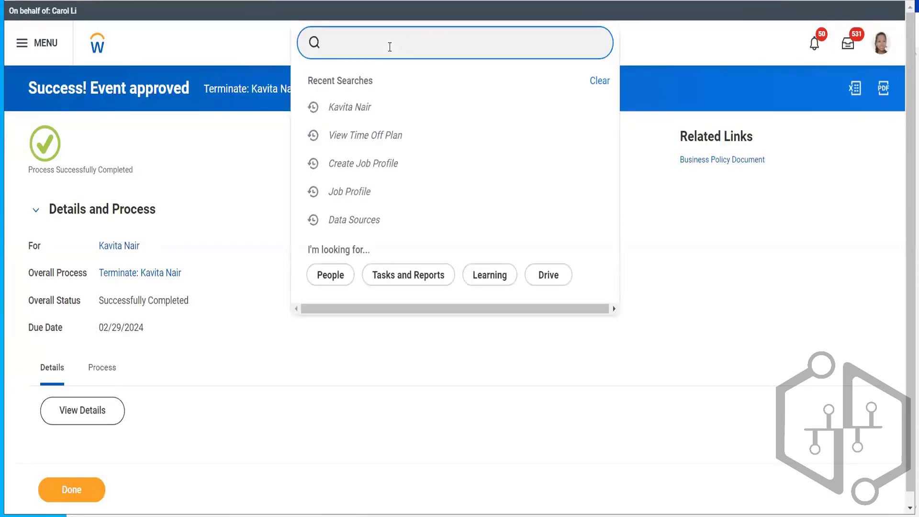
pyautogui.write('stop ')
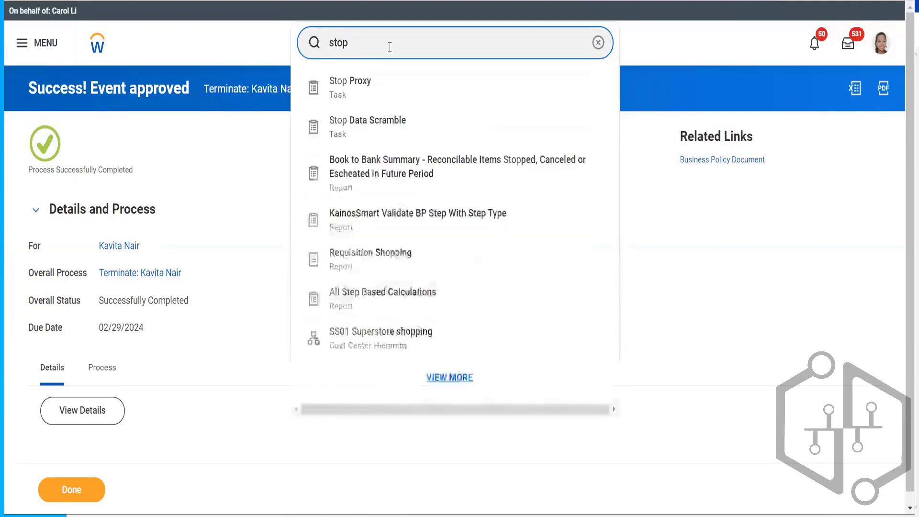
pyautogui.write('proxy')
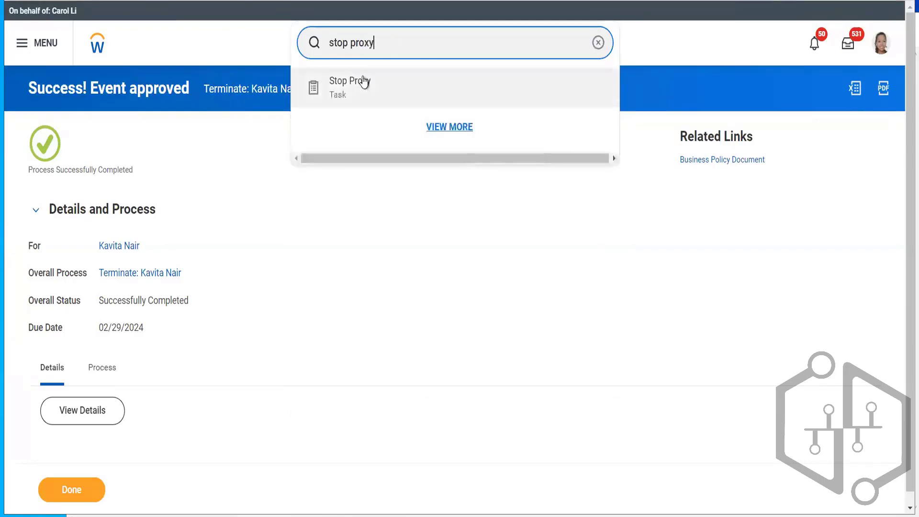
pyautogui.click(362, 81)
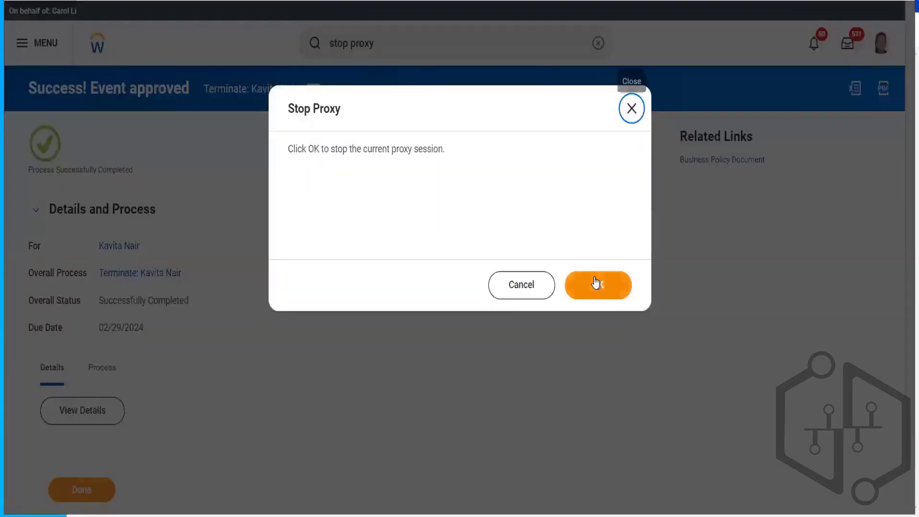
pyautogui.click(595, 285)
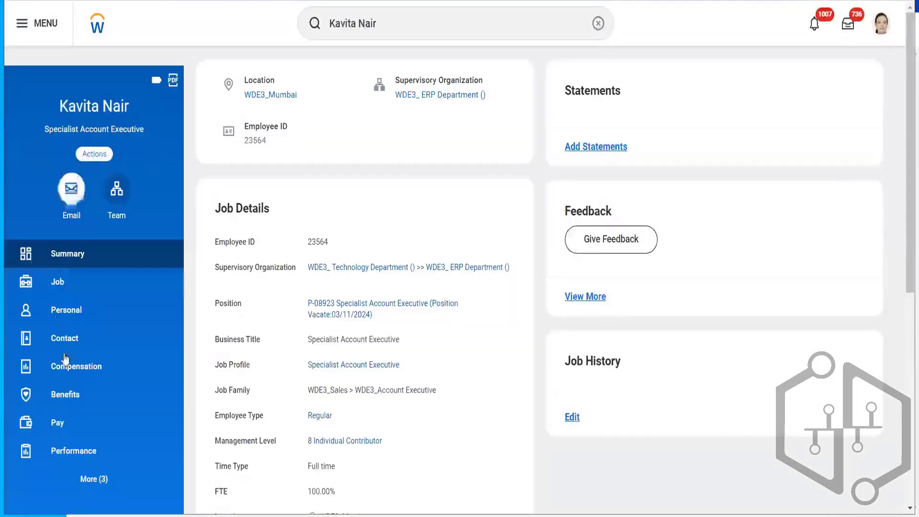
# - View the worker's time off balance as of 03/11/2024 from her profile's actions
pyautogui.click(100, 160)
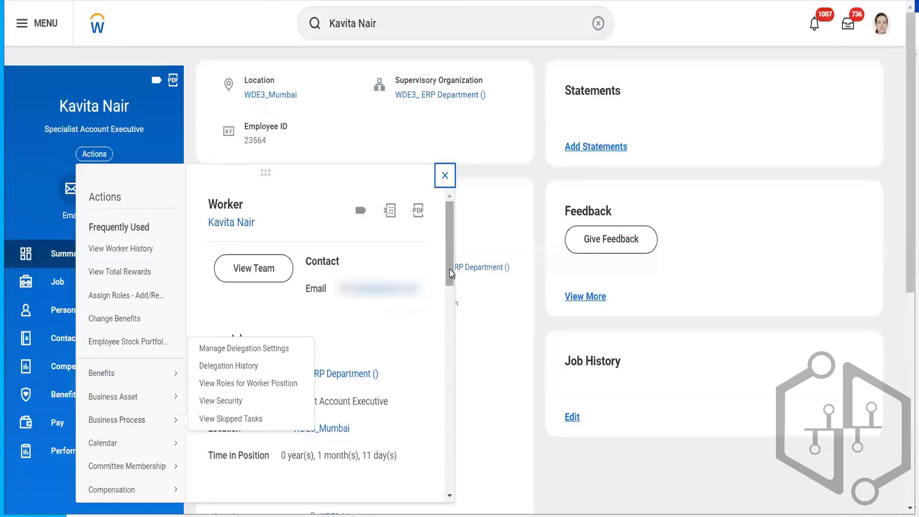
pyautogui.scroll(-5, 451, 308)
pyautogui.moveTo(451, 336); pyautogui.dragTo(450, 400)
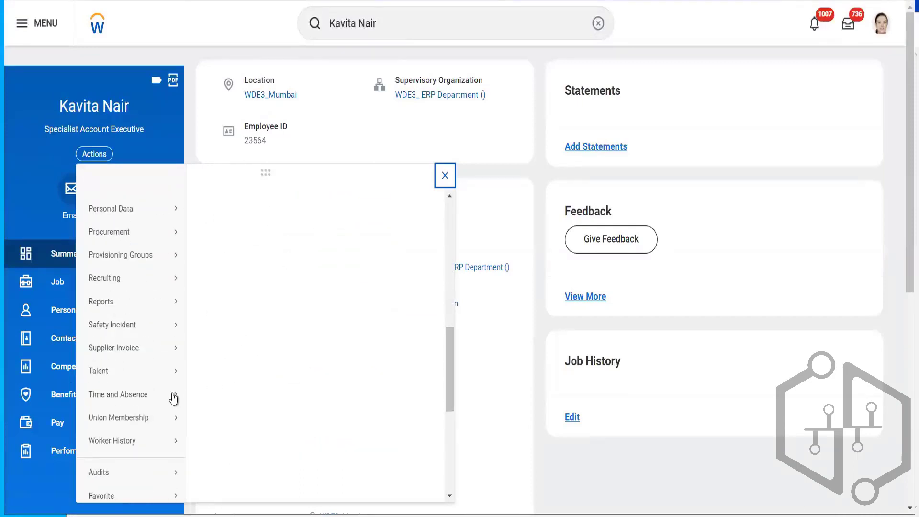
pyautogui.moveTo(174, 394)
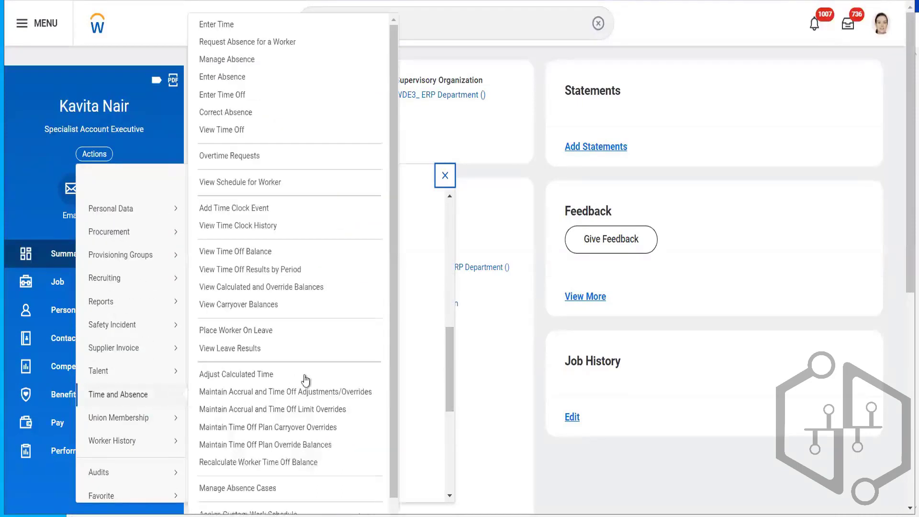
pyautogui.click(264, 251)
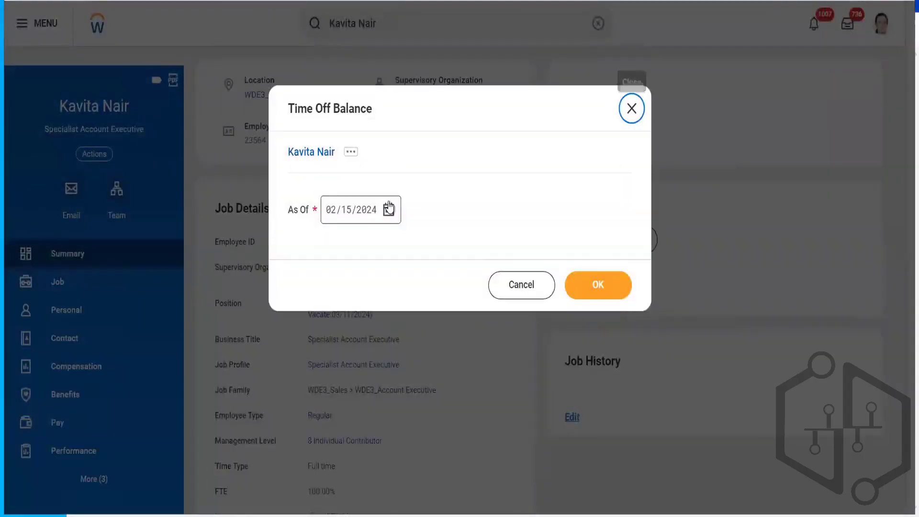
pyautogui.click(389, 210)
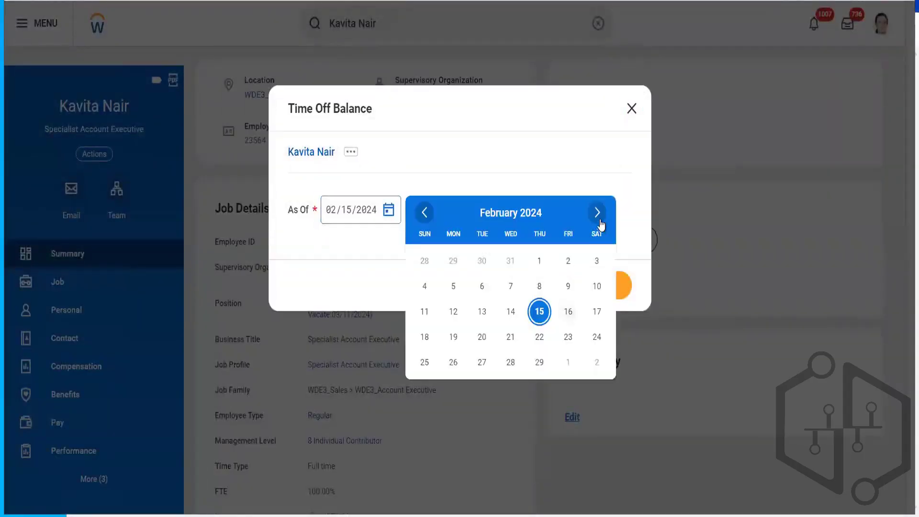
pyautogui.click(598, 214)
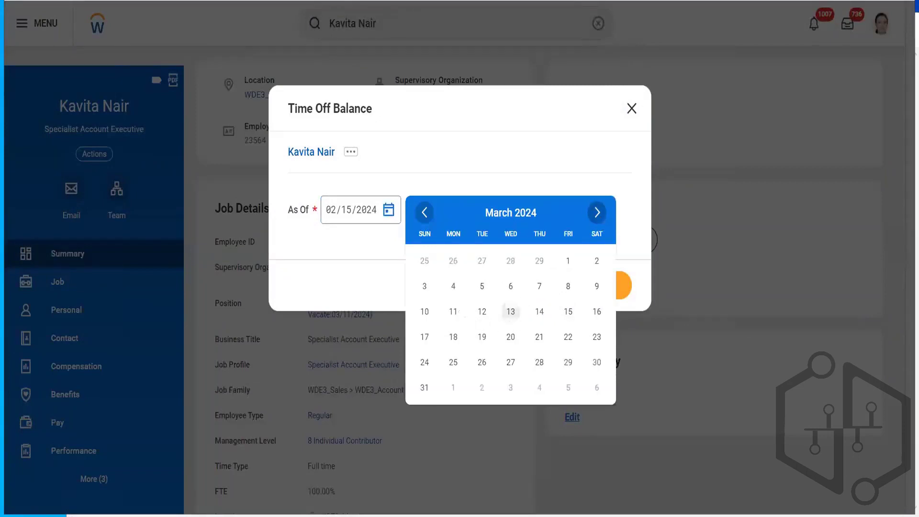
pyautogui.click(452, 312)
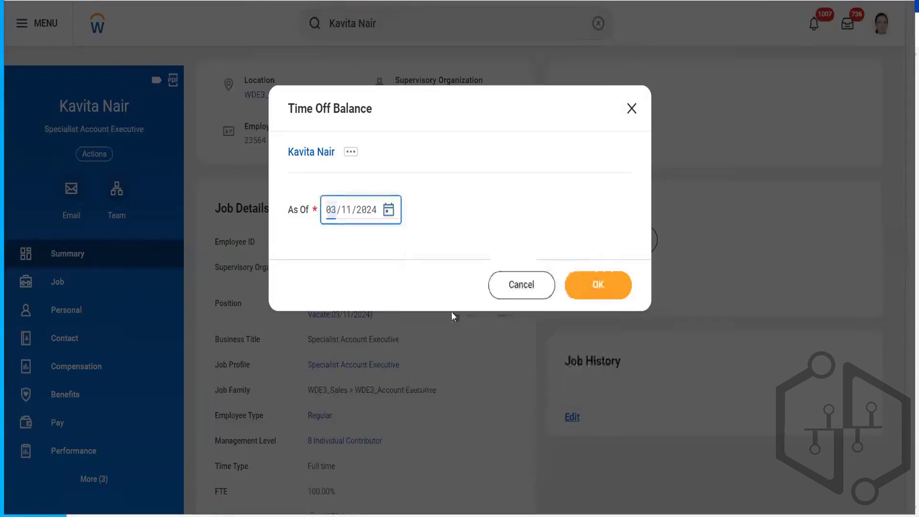
pyautogui.click(612, 286)
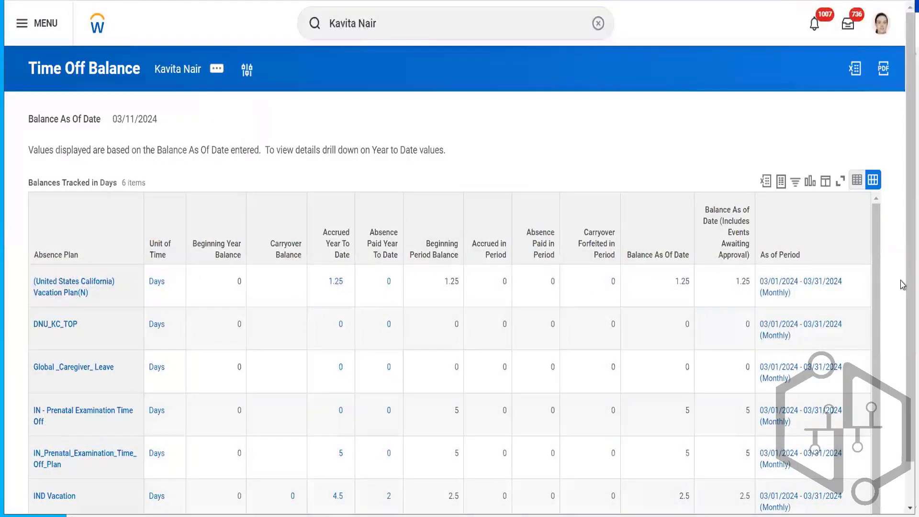
pyautogui.scroll(-1, 901, 369)
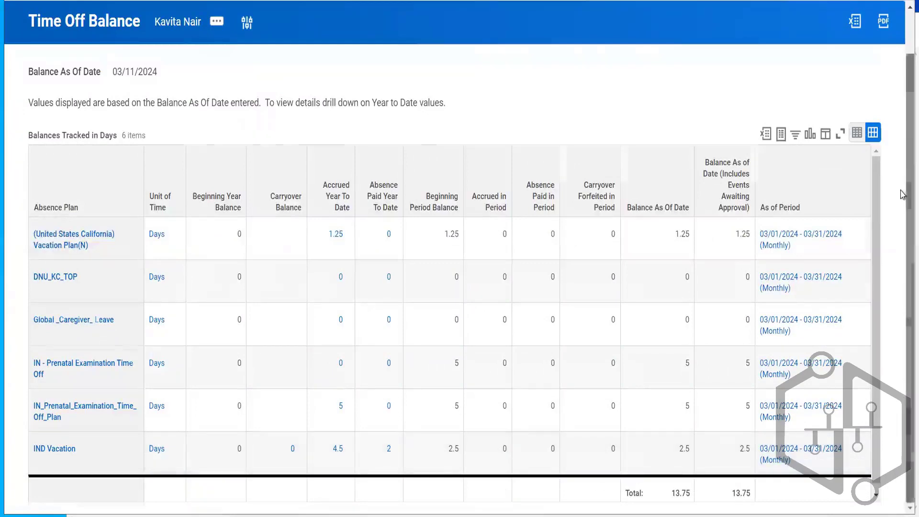
pyautogui.moveTo(904, 259); pyautogui.dragTo(905, 165)
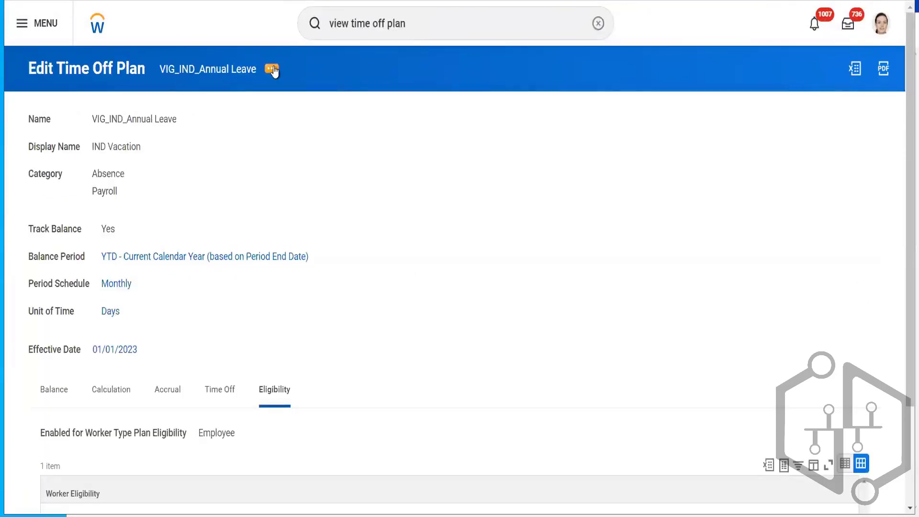
# - Open the VIG_IND_Annual Leave time off plan for editing on its existing 01/01/2023 effective date
pyautogui.click(273, 71)
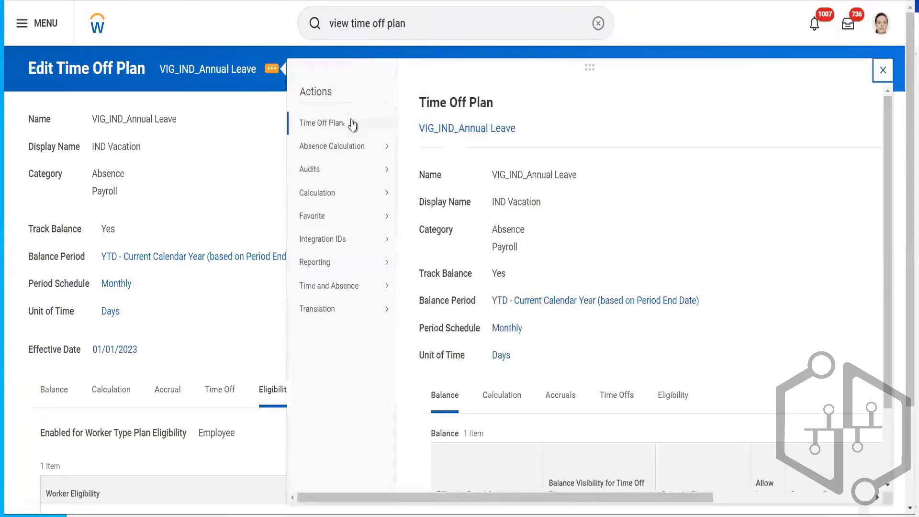
pyautogui.moveTo(349, 124)
pyautogui.click(412, 126)
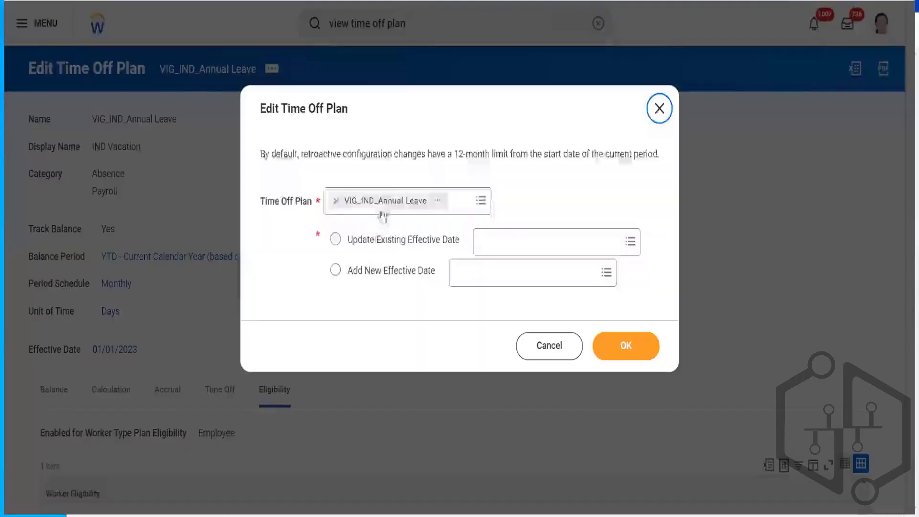
pyautogui.click(381, 241)
pyautogui.click(506, 242)
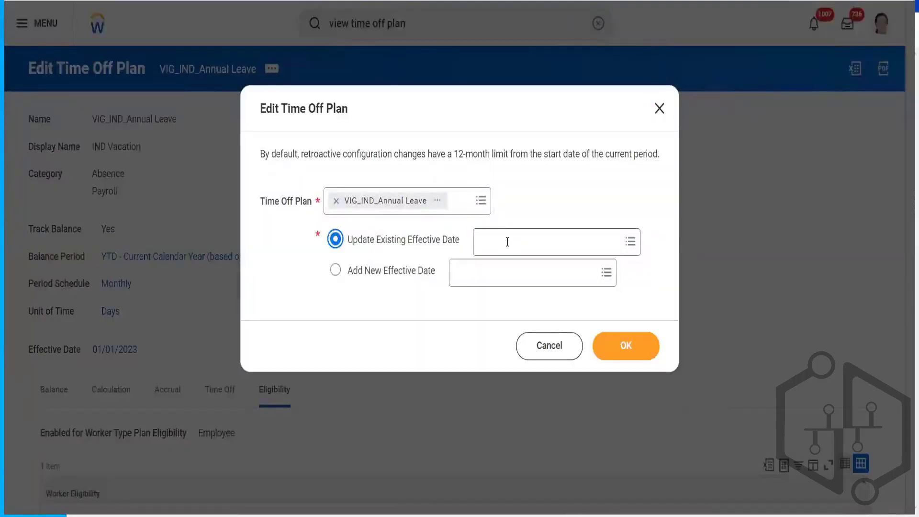
pyautogui.click(511, 269)
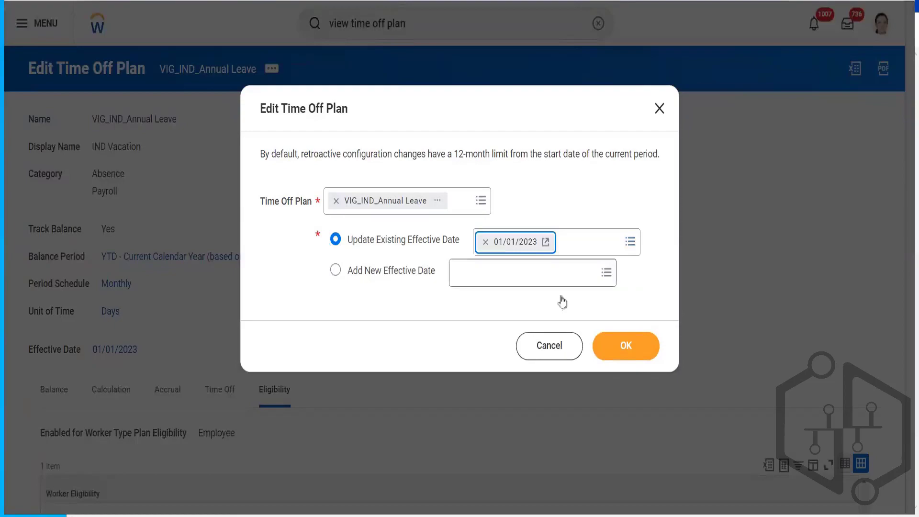
pyautogui.click(637, 345)
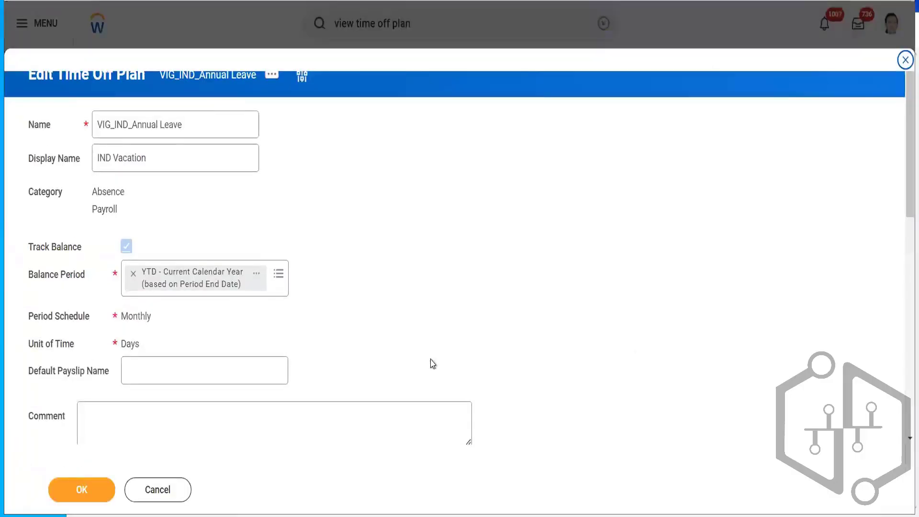
# - On the plan's eligibility, replace the worker eligibility rule with ABS ISC Country Is IND as of PED
pyautogui.scroll(-6, 898, 240)
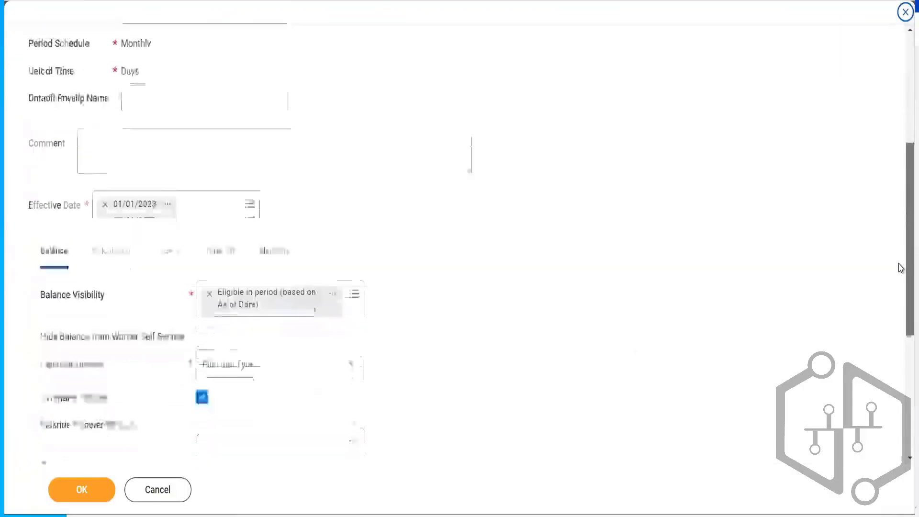
pyautogui.click(282, 228)
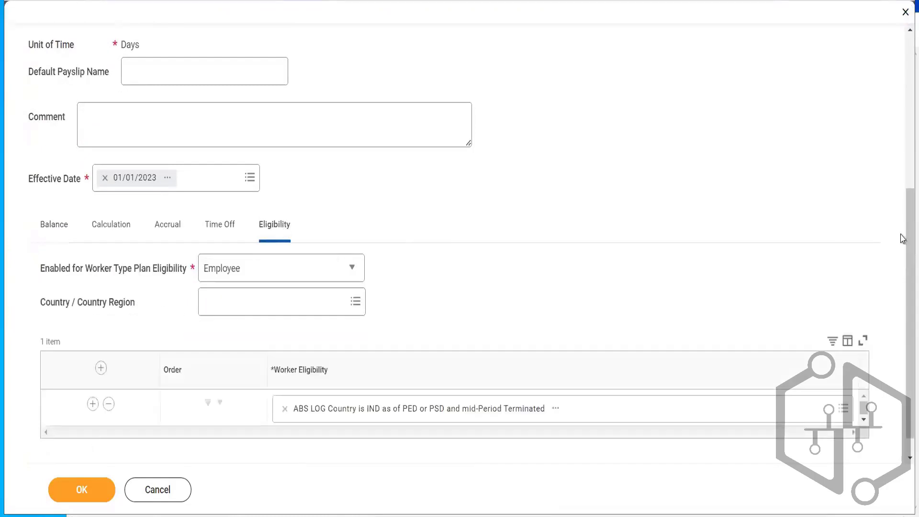
pyautogui.scroll(-1, 902, 214)
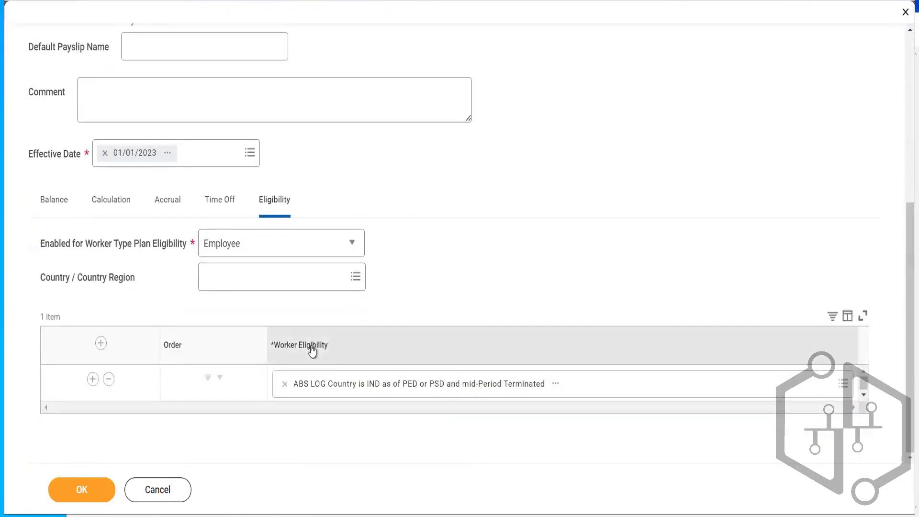
pyautogui.click(285, 384)
pyautogui.click(364, 383)
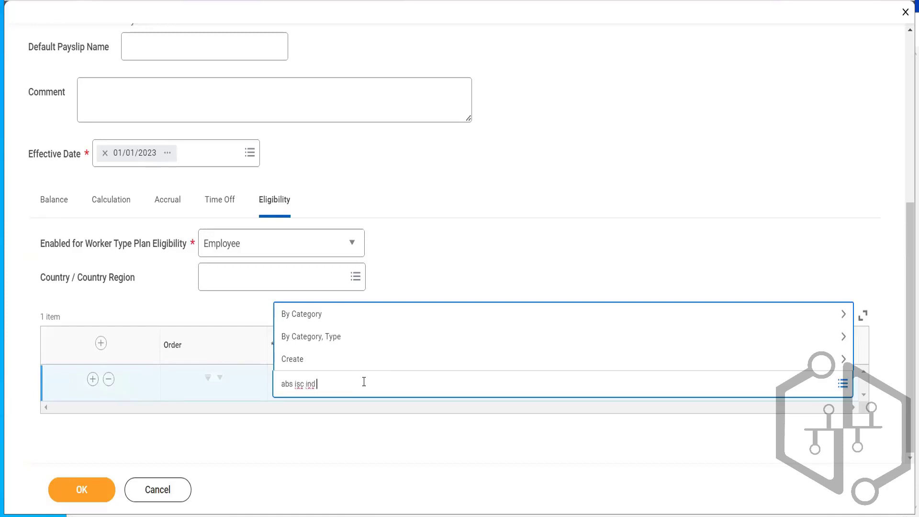
pyautogui.press('Return')
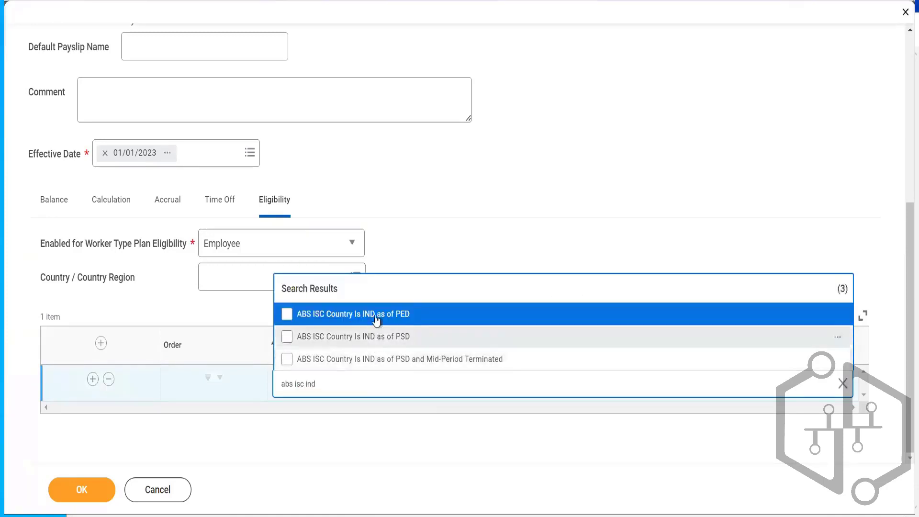
pyautogui.click(378, 315)
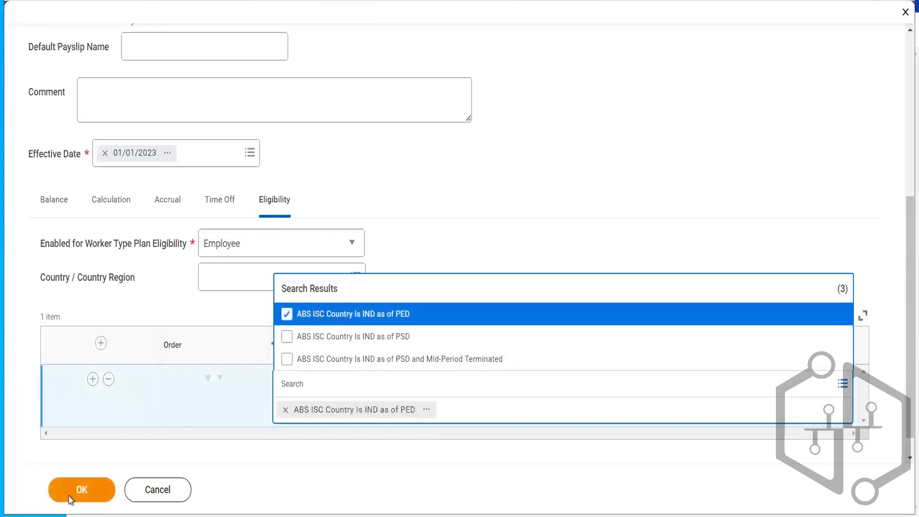
# - Refresh the worker's time off balance report as of 03/11/2024
pyautogui.click(482, 267)
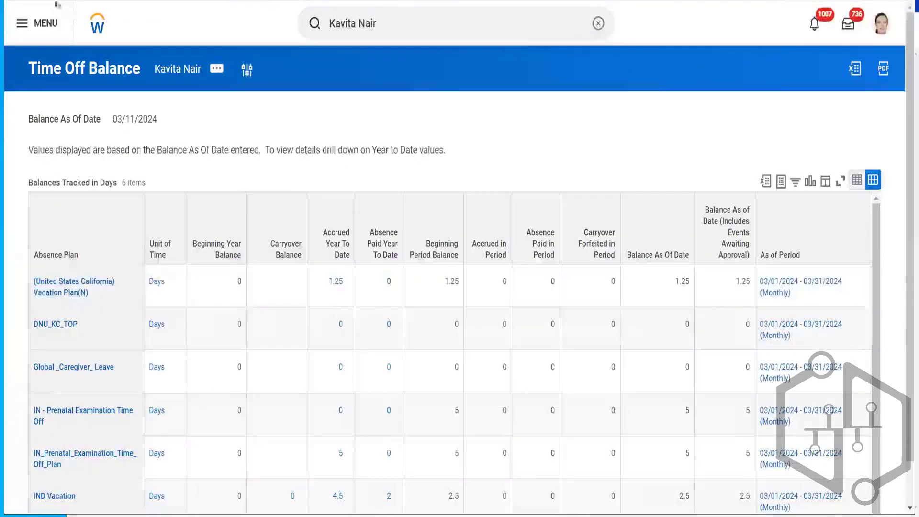
pyautogui.press('F5')
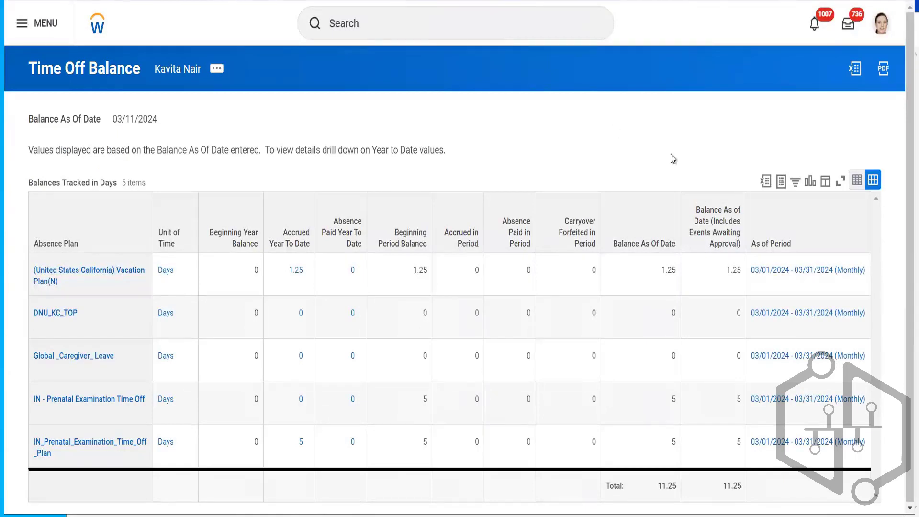
pyautogui.click(124, 123)
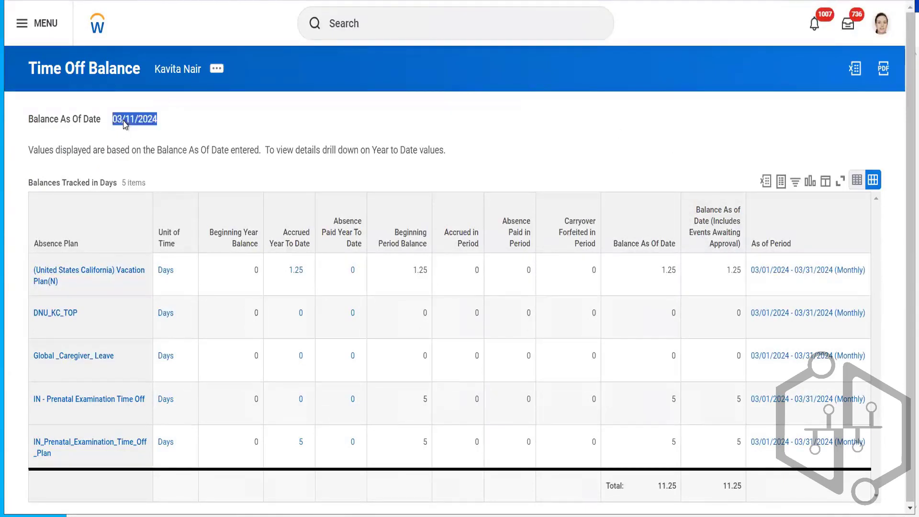
pyautogui.click(207, 129)
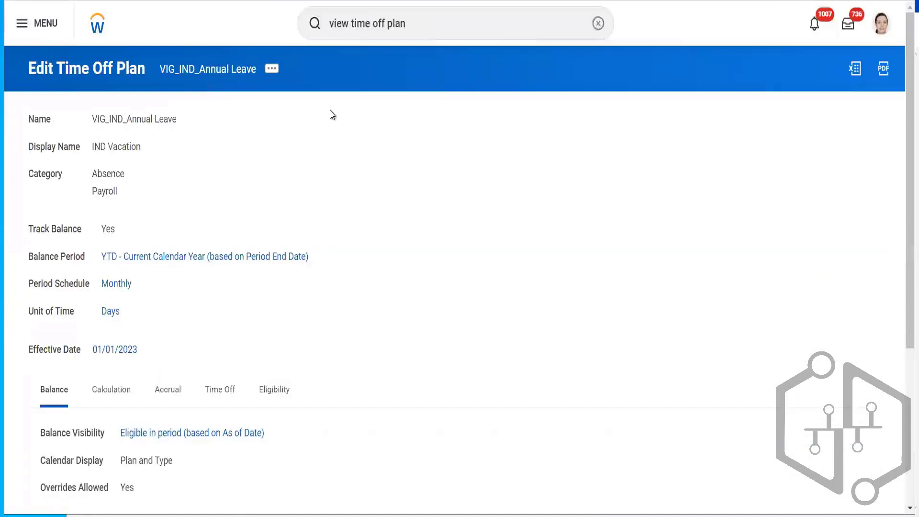
# - Open the VIG_IND_Annual Leave time off plan for editing, updating its existing 01/01/2023 effective date
pyautogui.click(271, 70)
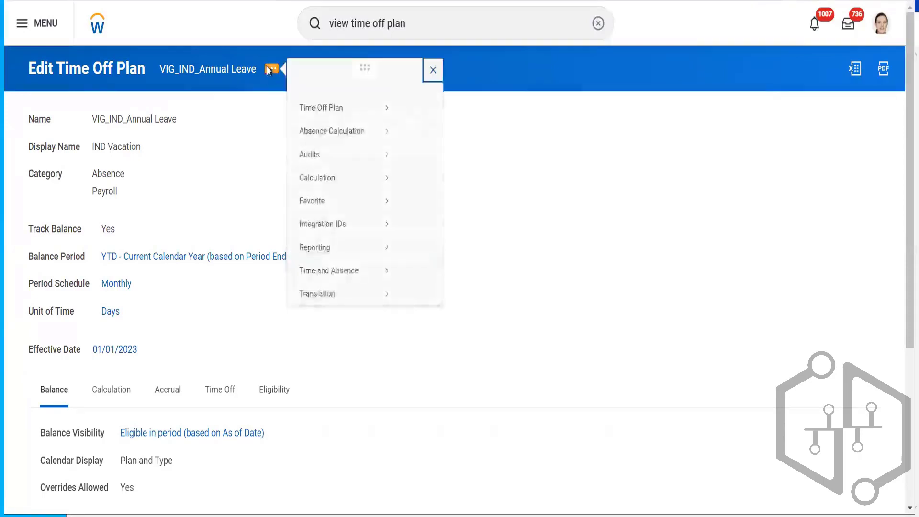
pyautogui.moveTo(335, 127)
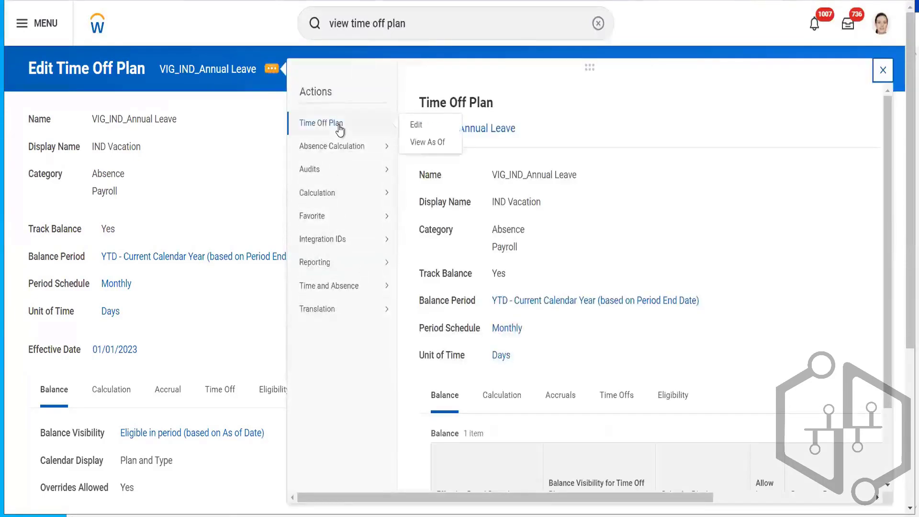
pyautogui.click(420, 126)
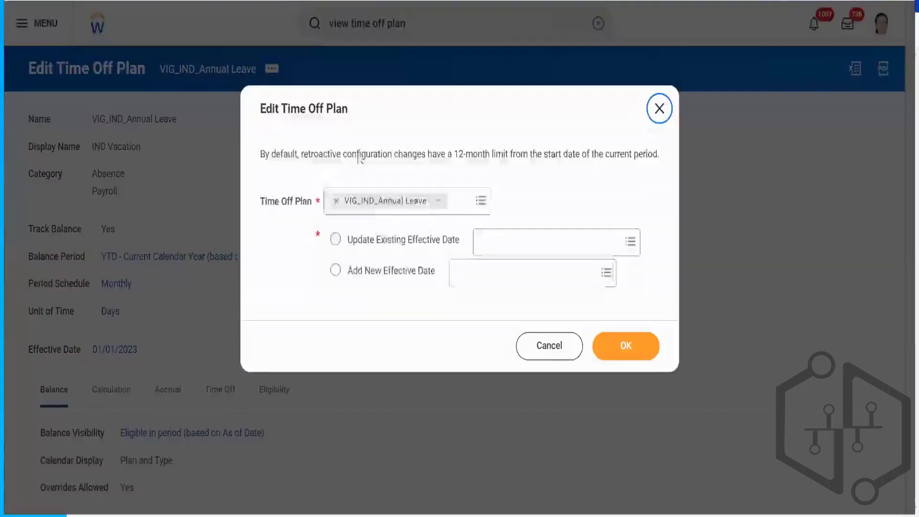
pyautogui.click(387, 241)
pyautogui.click(523, 244)
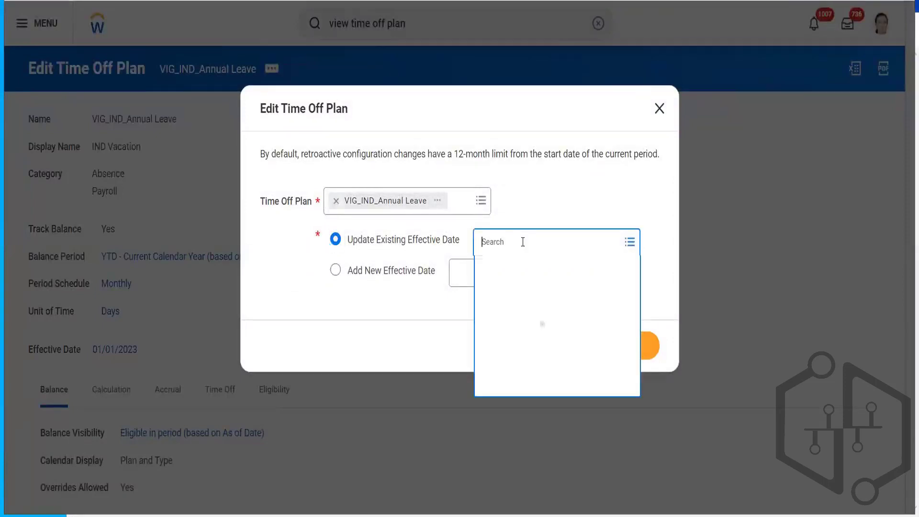
pyautogui.click(509, 268)
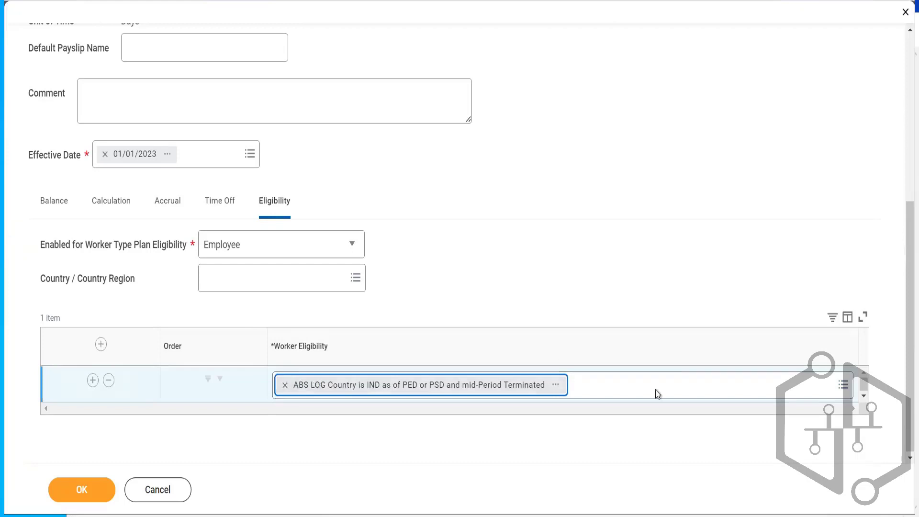
pyautogui.click(632, 385)
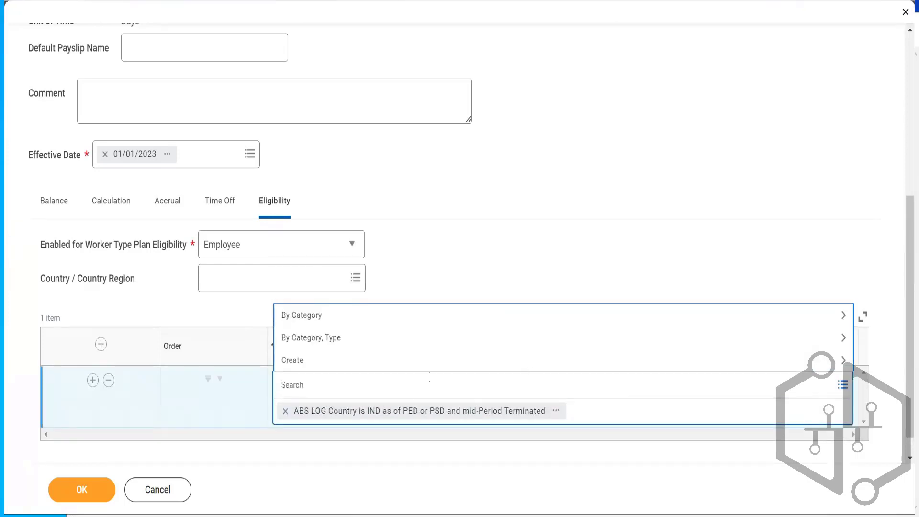
pyautogui.click(490, 259)
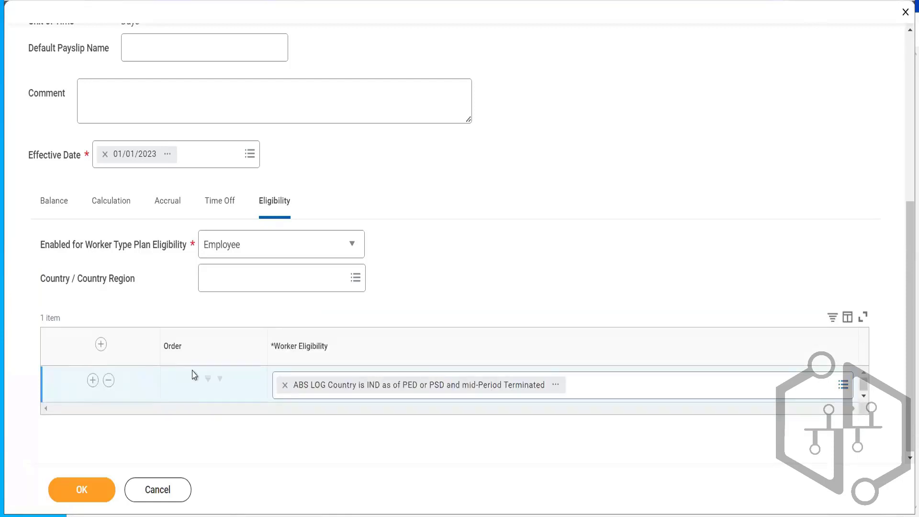
pyautogui.click(92, 381)
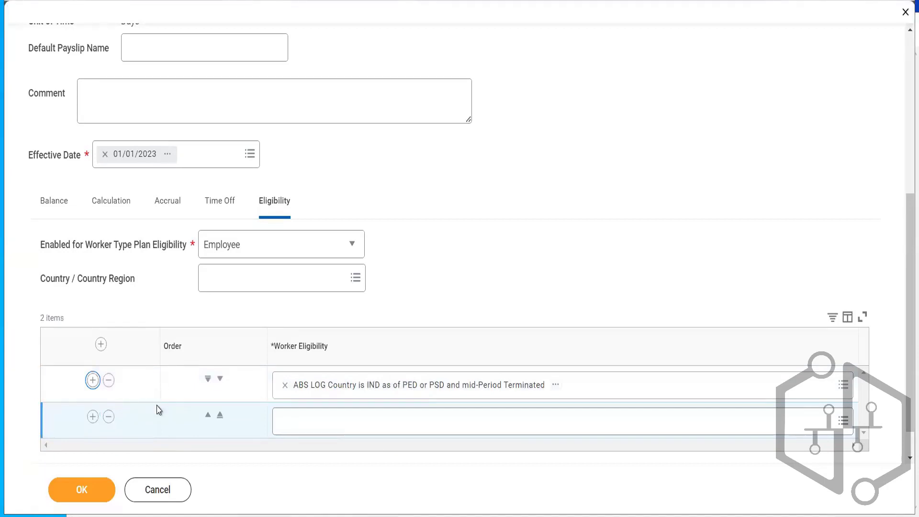
pyautogui.click(108, 417)
pyautogui.click(609, 385)
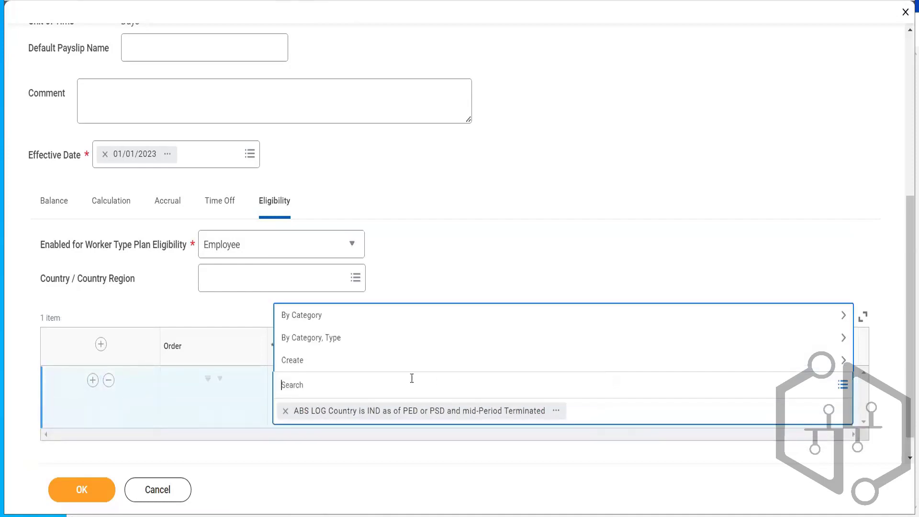
pyautogui.write('coun')
pyautogui.press('Return')
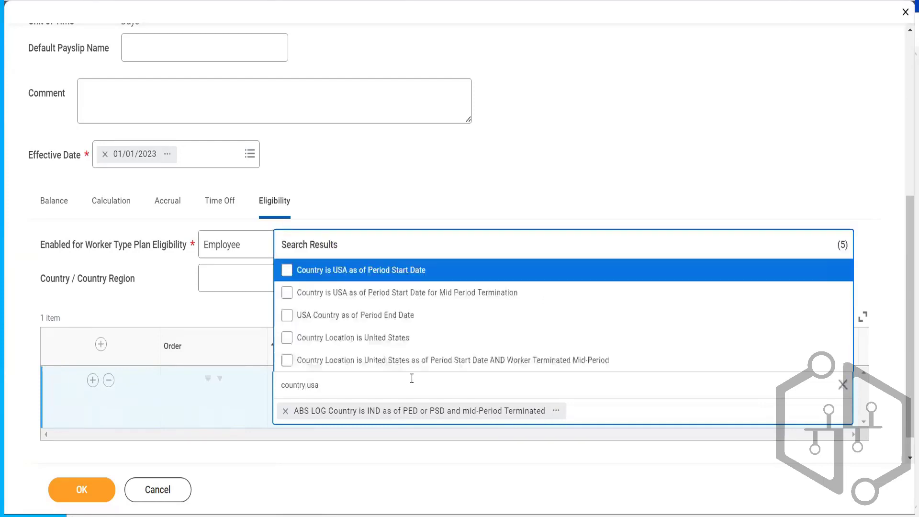
pyautogui.click(386, 339)
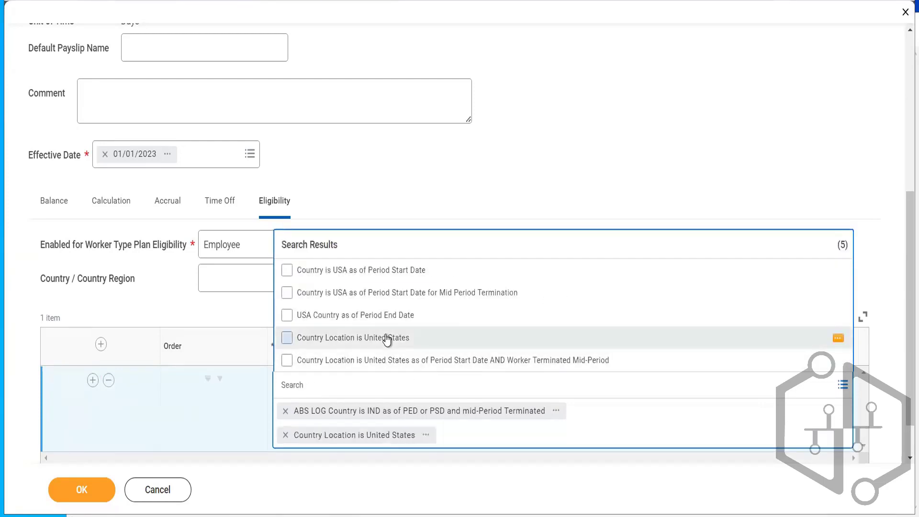
pyautogui.click(571, 175)
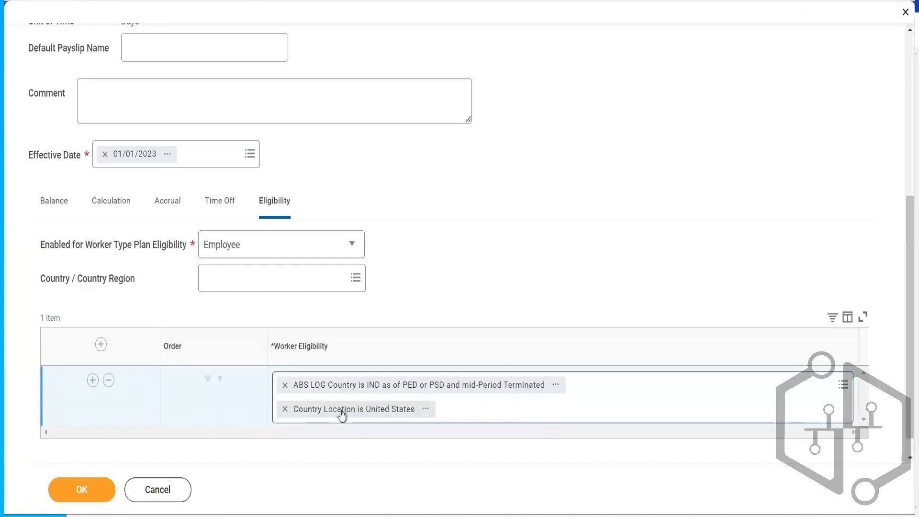
pyautogui.click(285, 409)
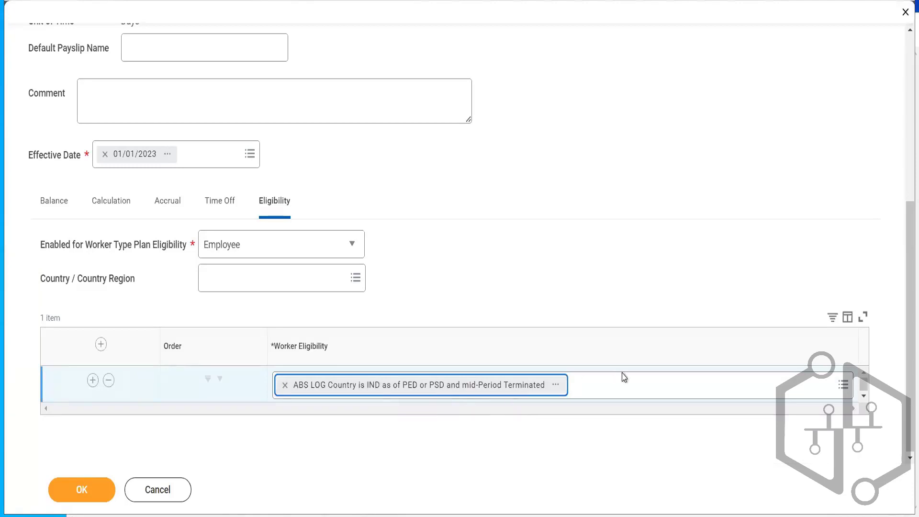
# - Add Worker Time Type is Full Time as a second condition in the plan's worker eligibility
pyautogui.click(624, 387)
pyautogui.write('f')
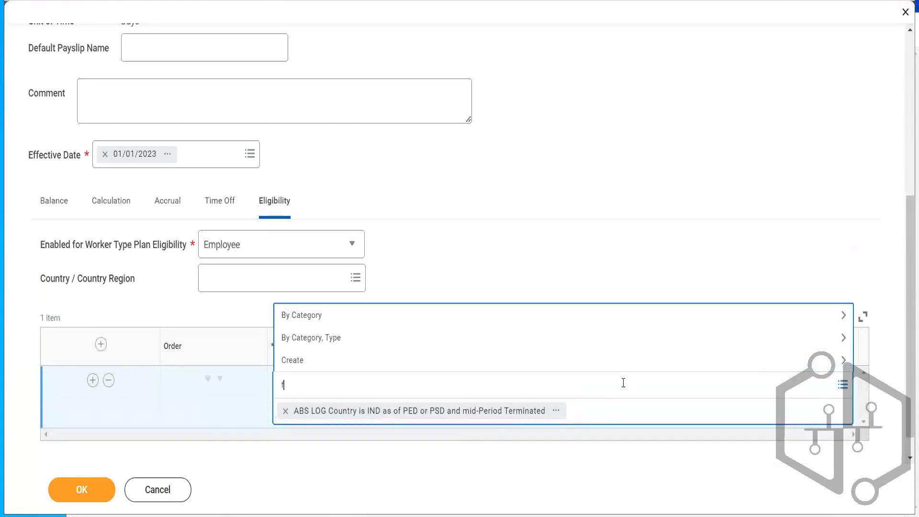
pyautogui.write('ull time')
pyautogui.press('Return')
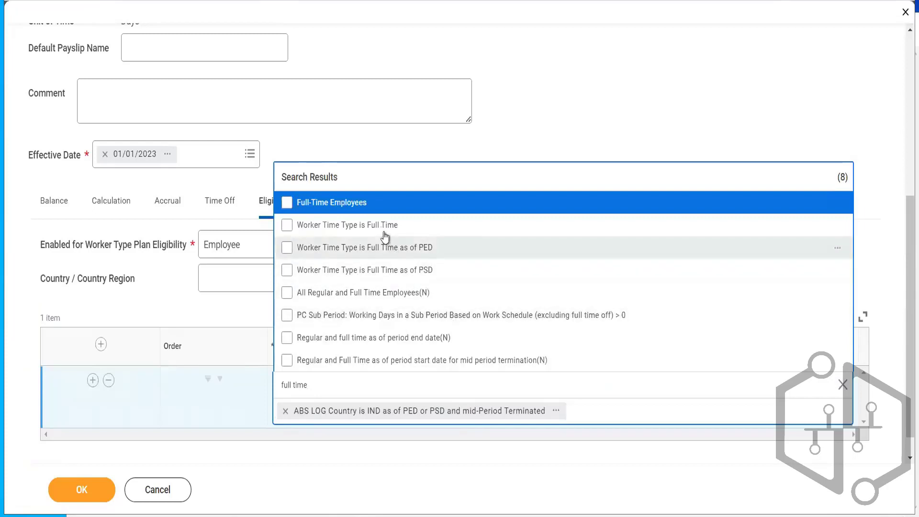
pyautogui.click(381, 231)
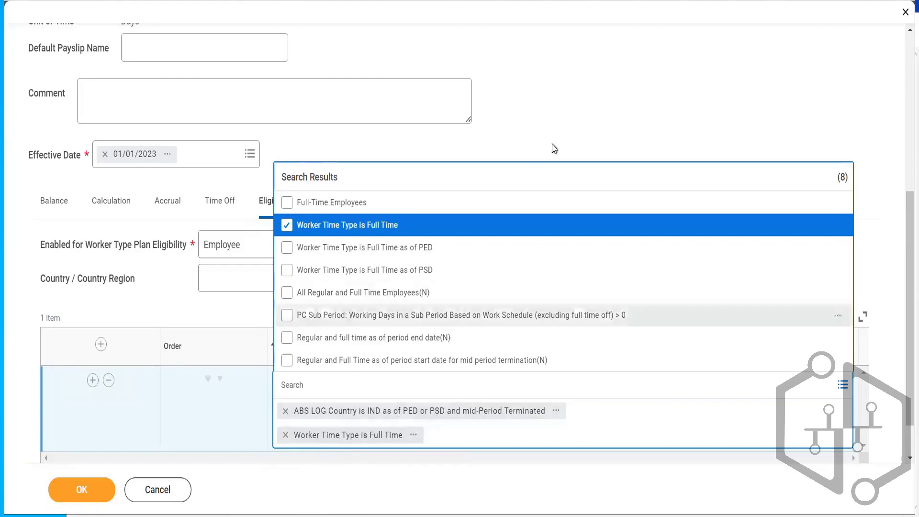
pyautogui.click(567, 120)
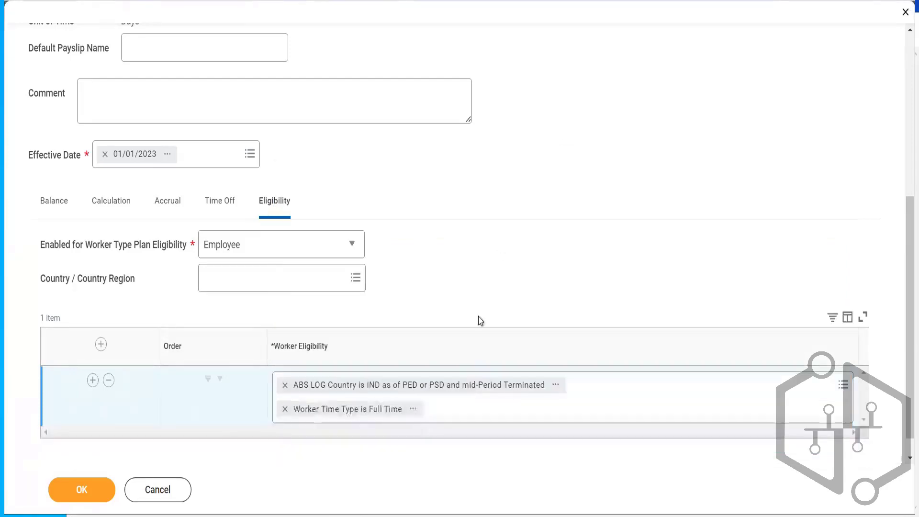
# - Inspect the calculation details of the Worker Time Type is Full Time eligibility condition
pyautogui.click(414, 411)
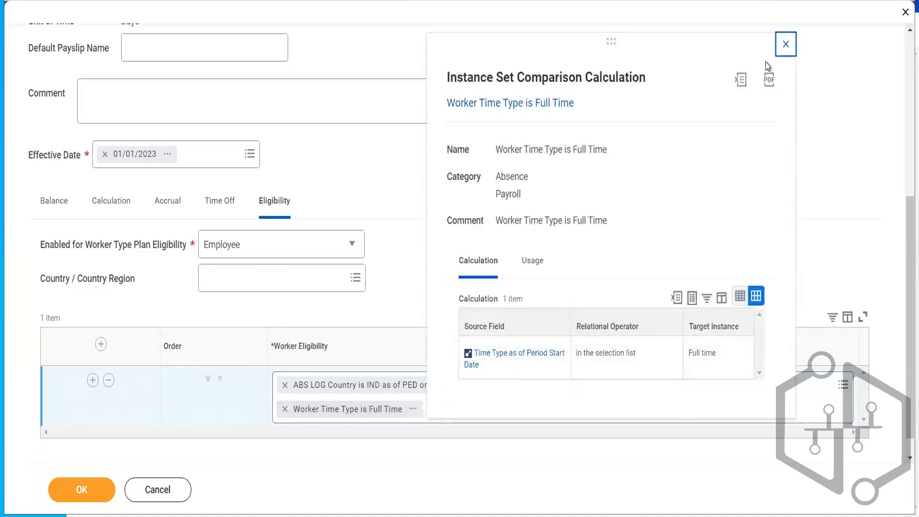
pyautogui.click(786, 44)
pyautogui.scroll(6, 470, 403)
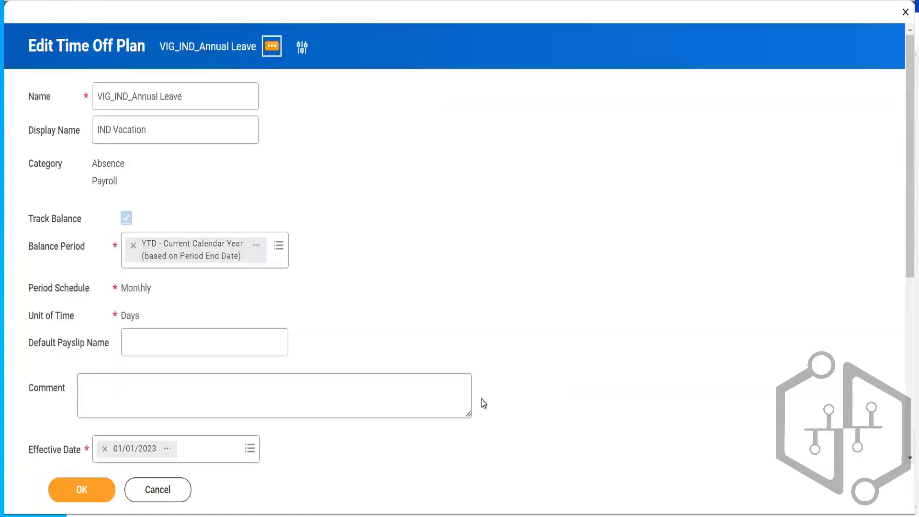
pyautogui.moveTo(908, 160); pyautogui.dragTo(898, 307)
pyautogui.scroll(-5, 898, 308)
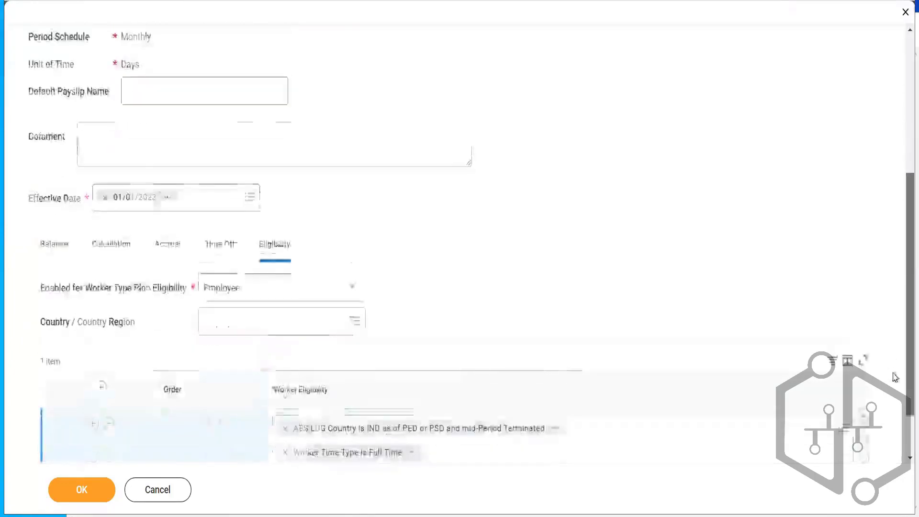
pyautogui.click(413, 384)
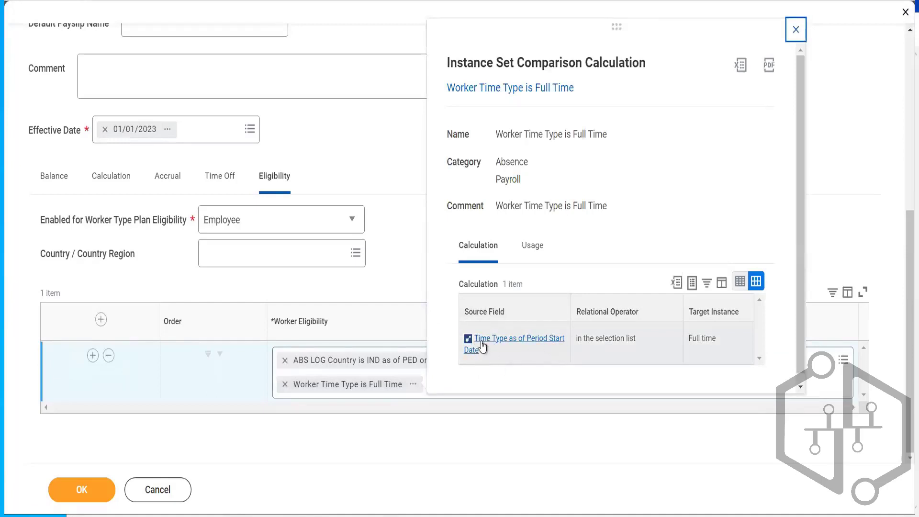
pyautogui.click(801, 35)
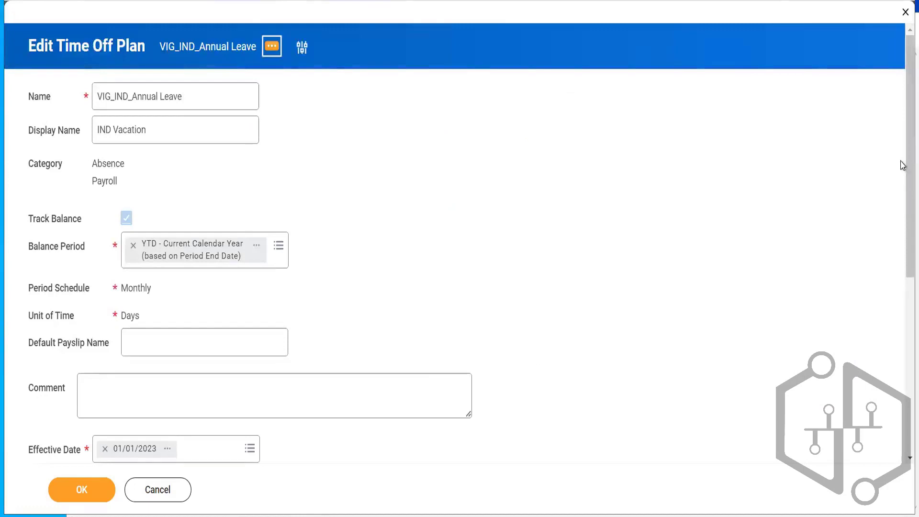
pyautogui.click(904, 334)
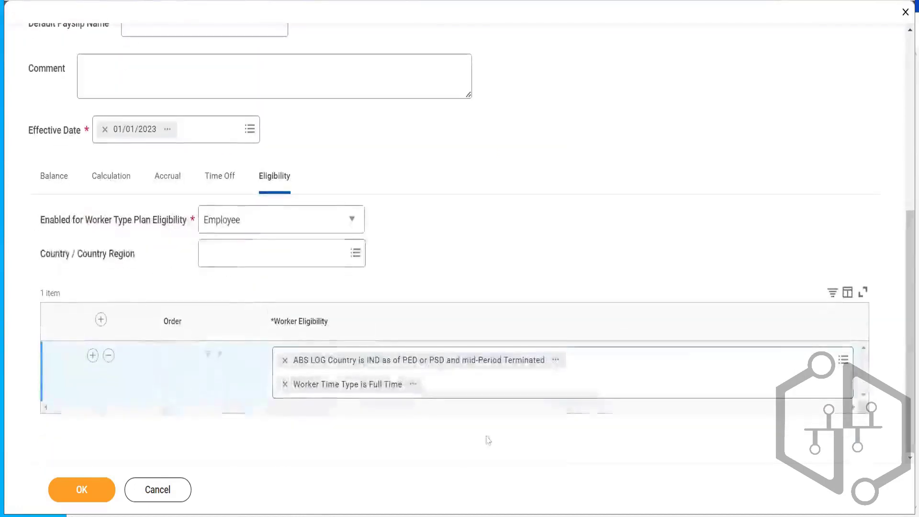
# - Search the eligibility rules for full time and inspect the Full-Time Employees calculation details
pyautogui.click(594, 386)
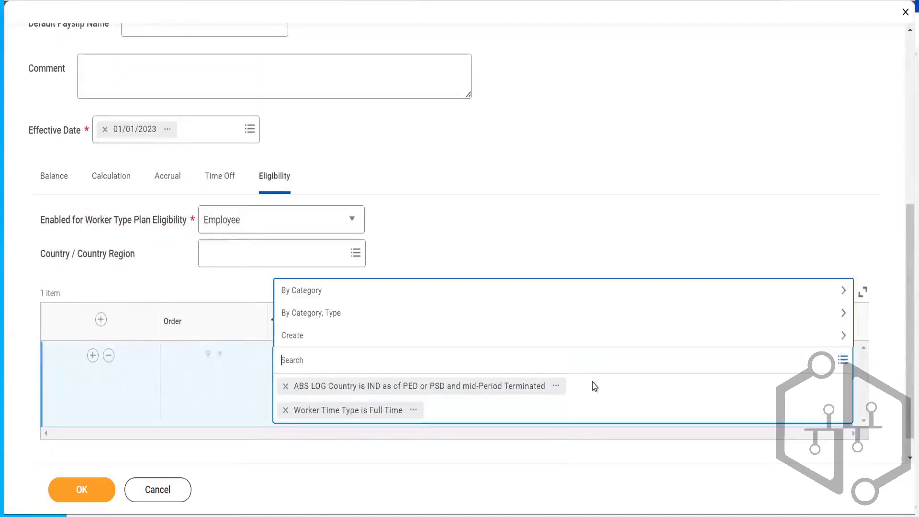
pyautogui.write('full time')
pyautogui.press('Return')
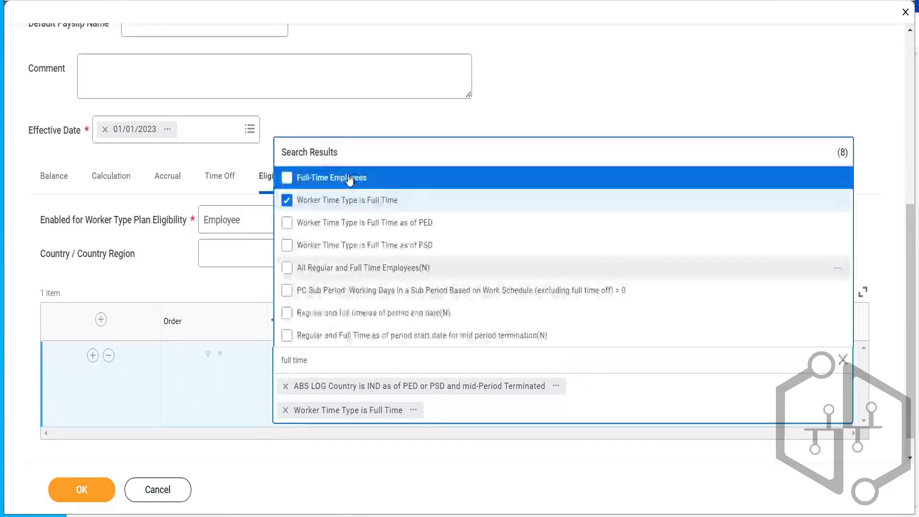
pyautogui.moveTo(763, 181)
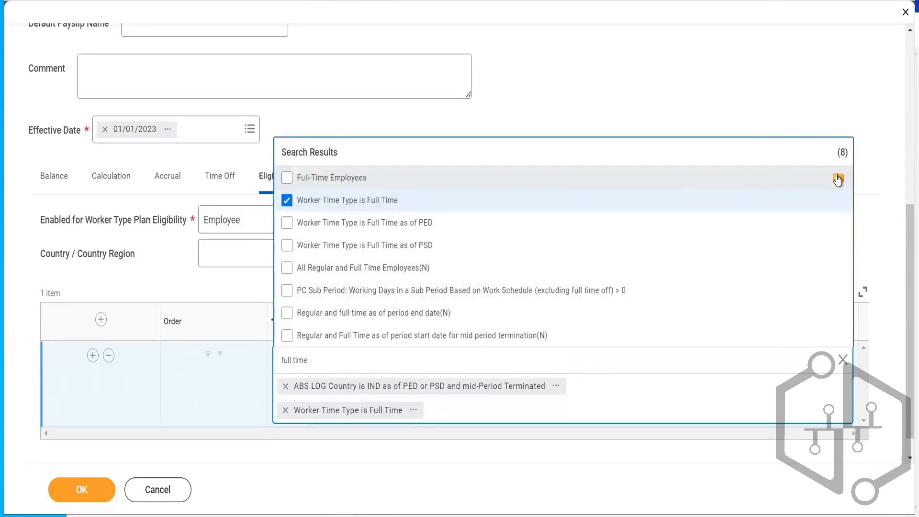
pyautogui.click(838, 179)
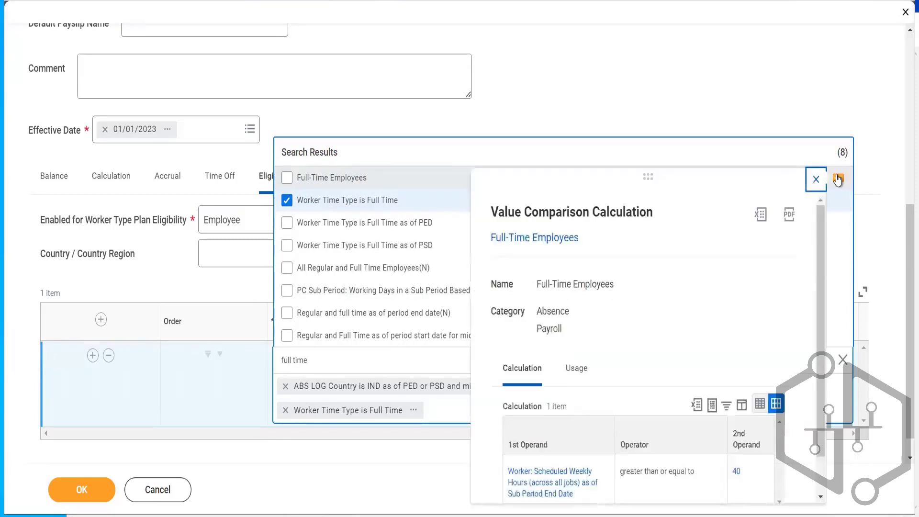
pyautogui.scroll(-1, 821, 249)
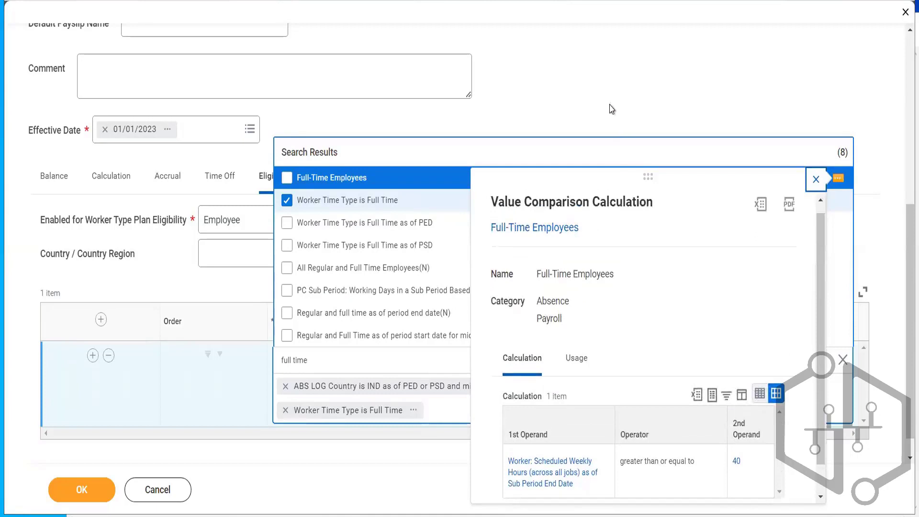
pyautogui.click(592, 90)
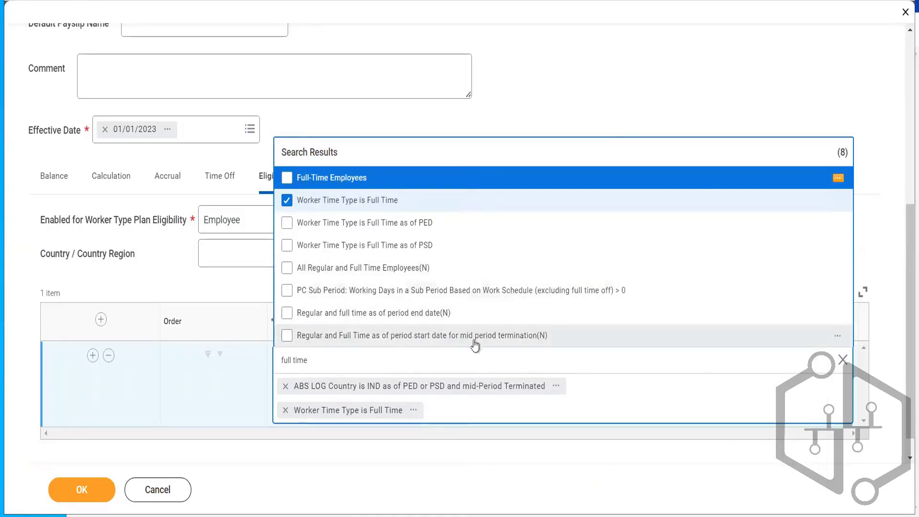
pyautogui.click(572, 86)
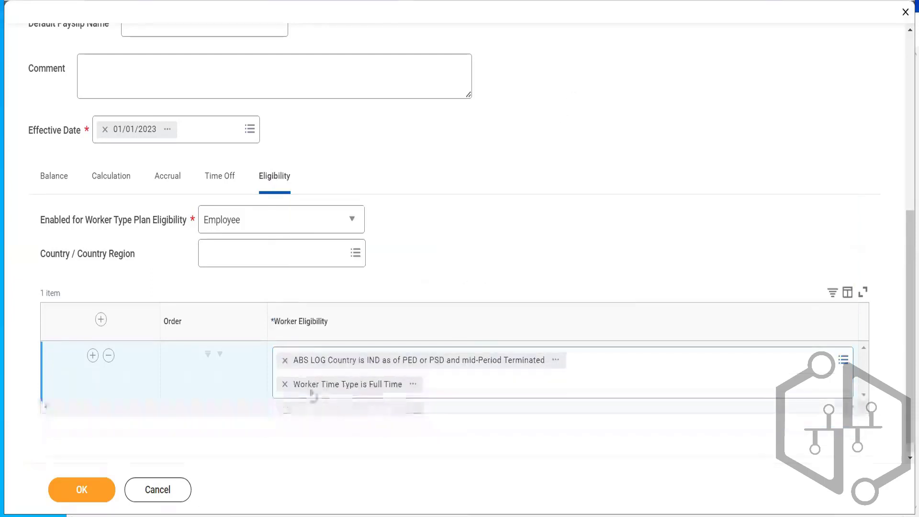
# - Remove the Worker Time Type is Full Time condition and save the plan with only the ABS LOG country rule
pyautogui.click(285, 384)
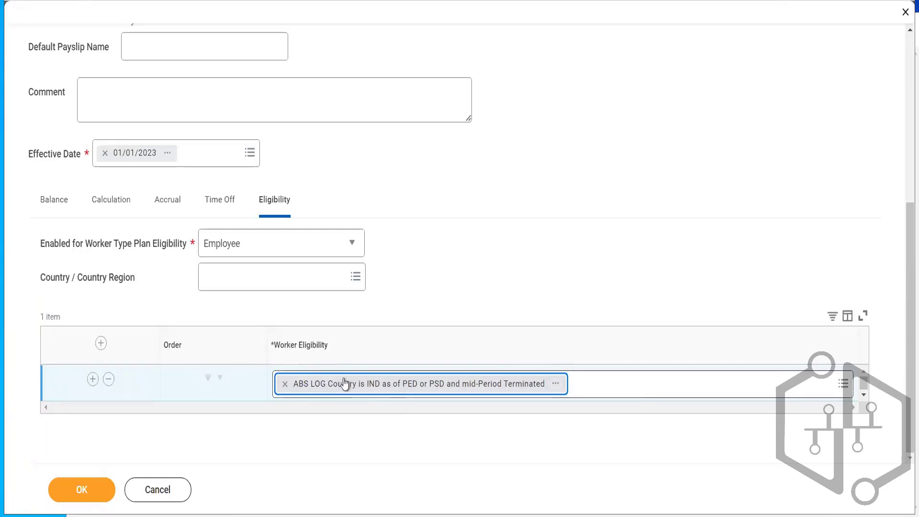
pyautogui.click(90, 489)
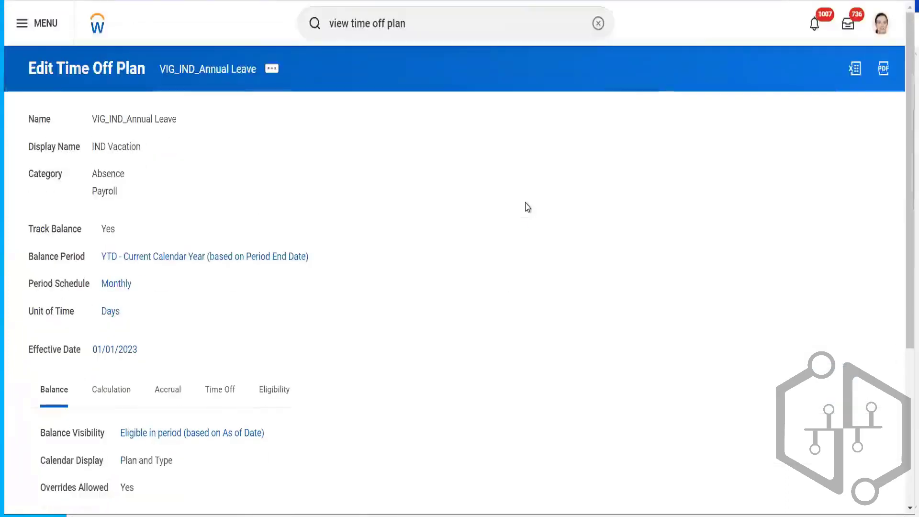
# - Open the plan's VIG_IND_Annual_Leave_Accrual from its Accrual section to review it
pyautogui.moveTo(902, 140); pyautogui.dragTo(903, 226)
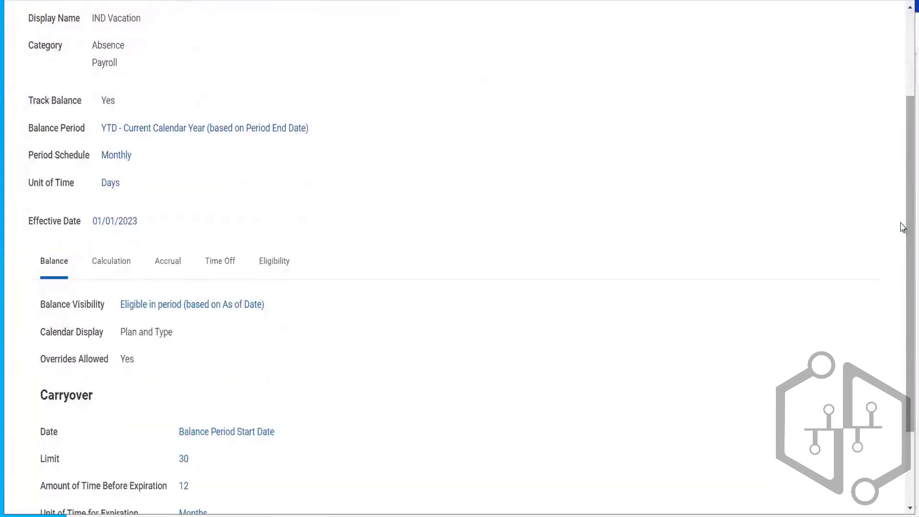
pyautogui.click(161, 266)
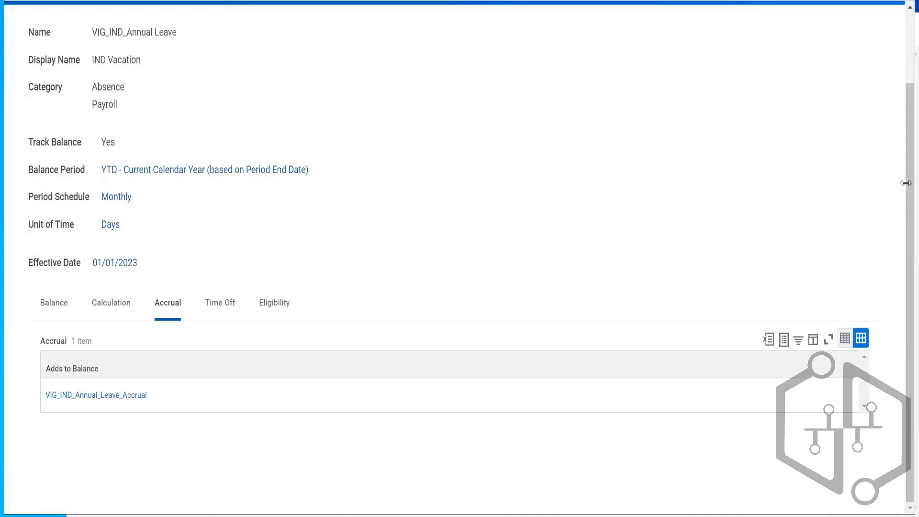
pyautogui.moveTo(903, 180); pyautogui.dragTo(902, 155)
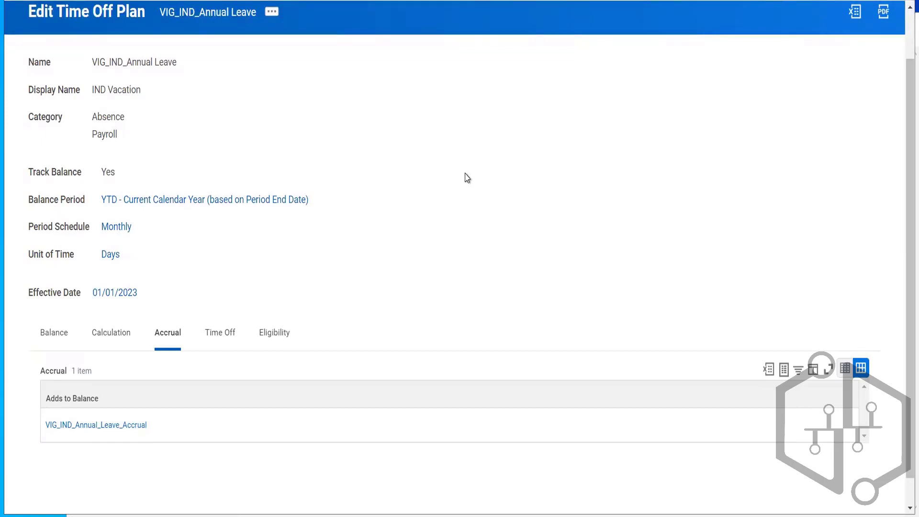
pyautogui.click(87, 428)
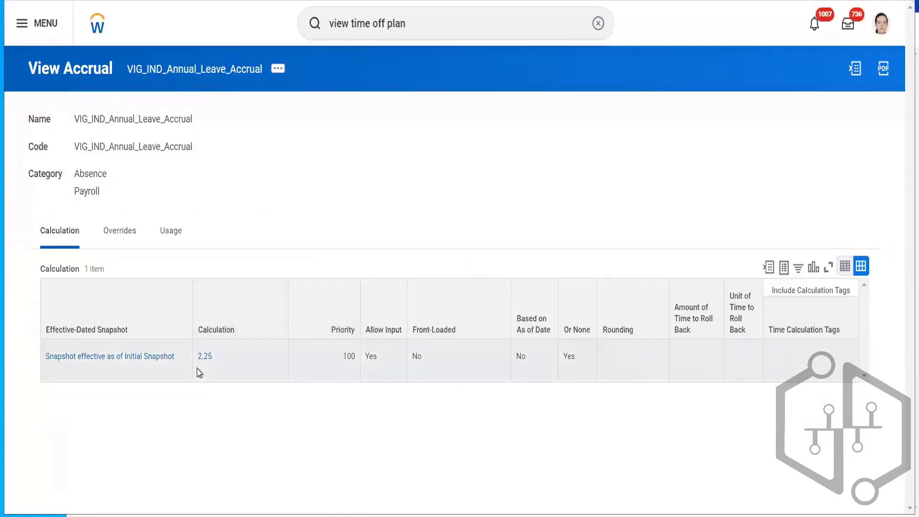
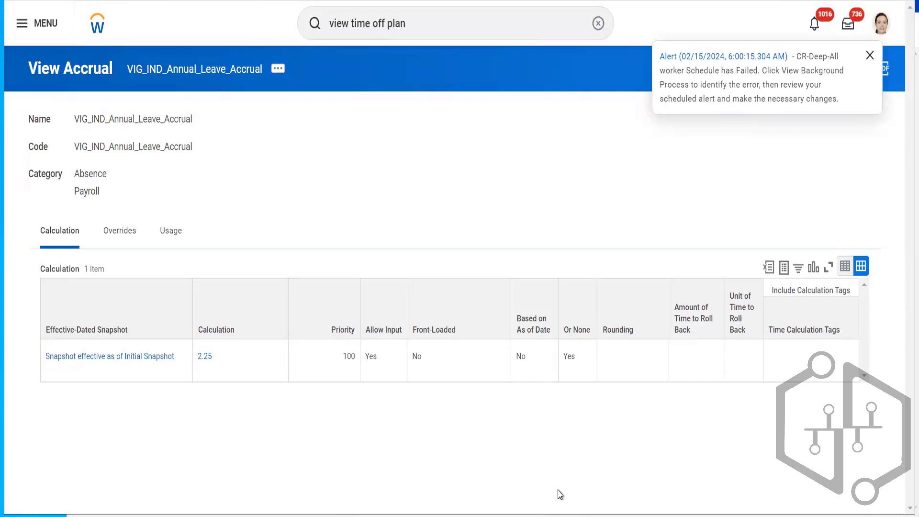
# - Open the accrual for editing, choosing to update its Initial Snapshot effective date
pyautogui.click(277, 70)
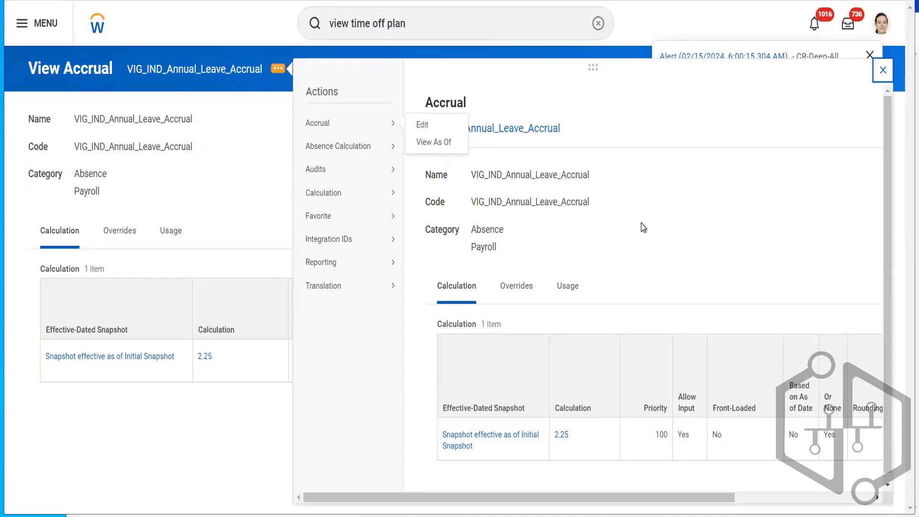
pyautogui.click(422, 125)
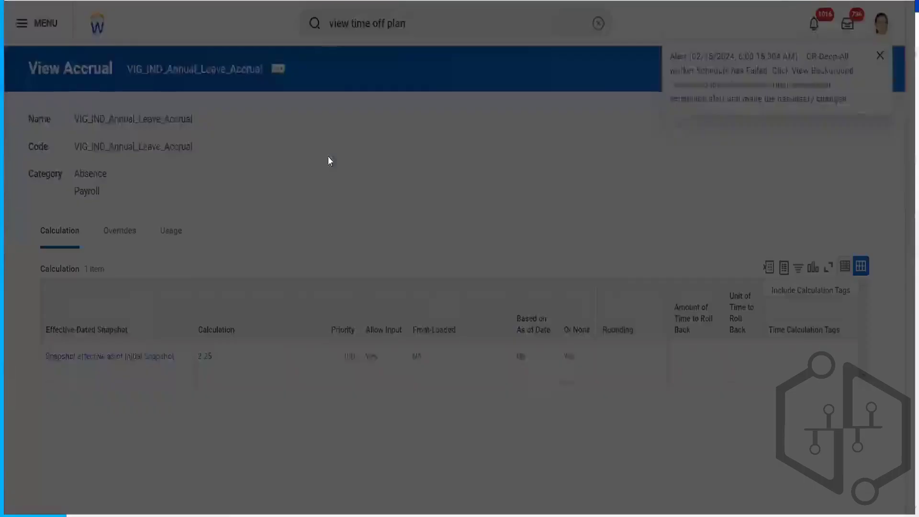
pyautogui.click(312, 247)
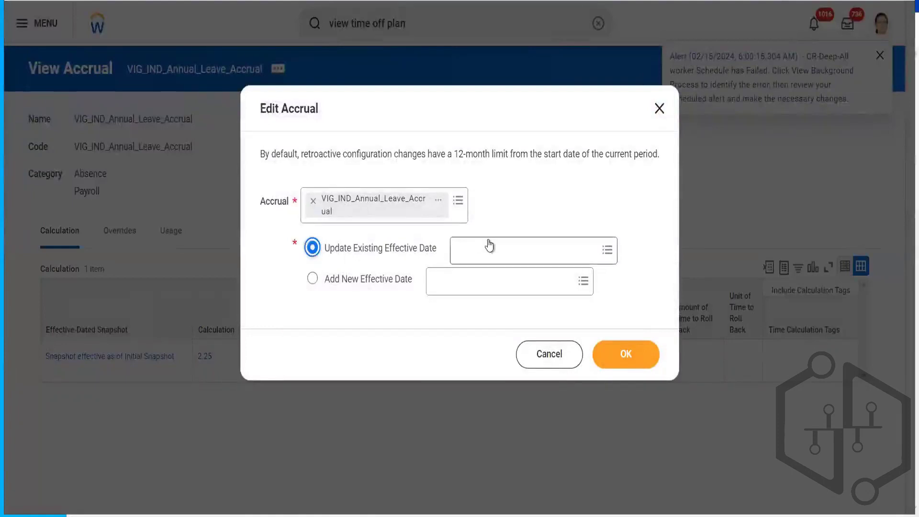
pyautogui.click(492, 243)
pyautogui.click(493, 281)
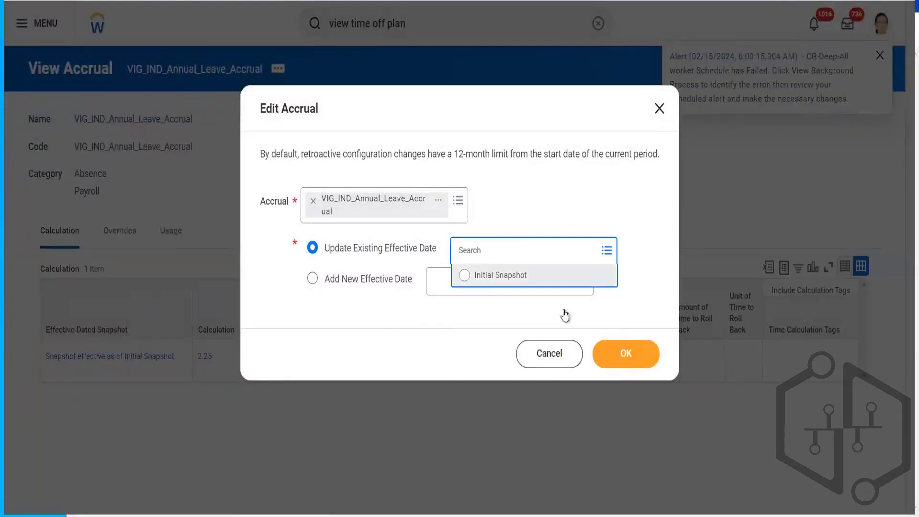
pyautogui.click(613, 353)
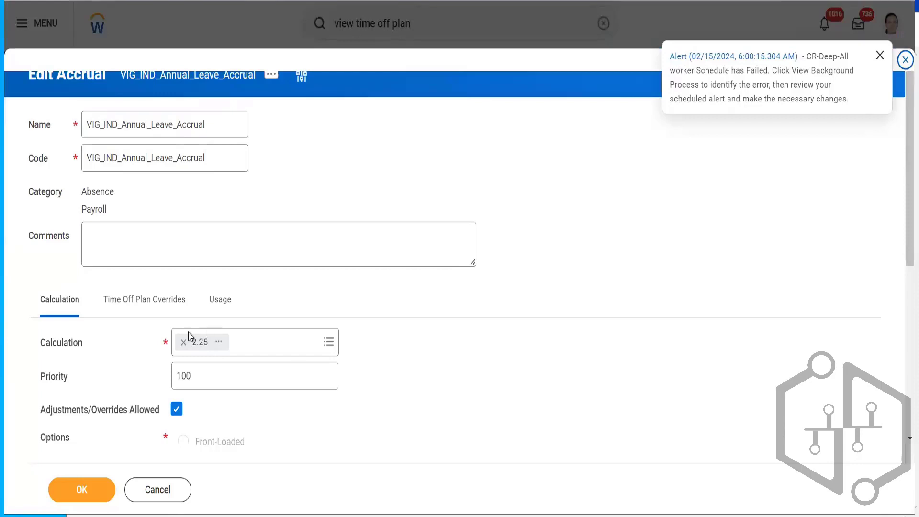
# - Start creating a new lookup calculation from the accrual's Calculation field
pyautogui.click(270, 341)
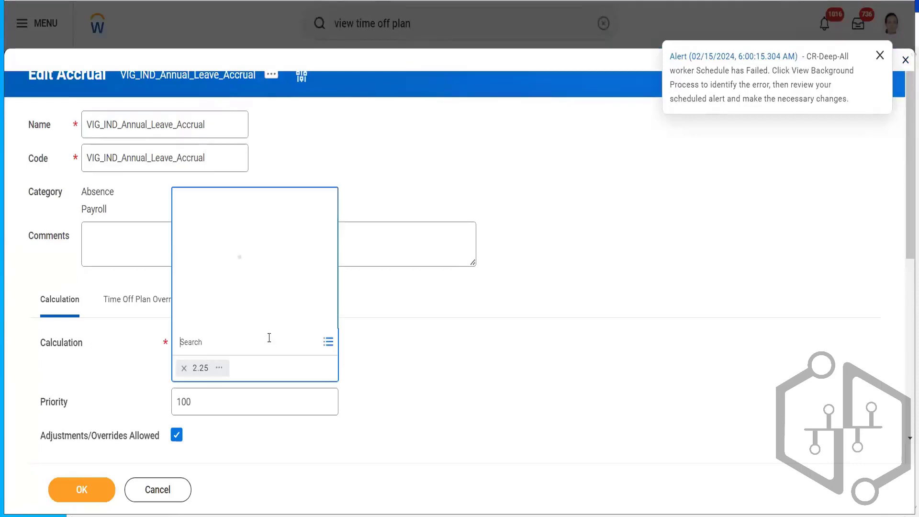
pyautogui.click(242, 319)
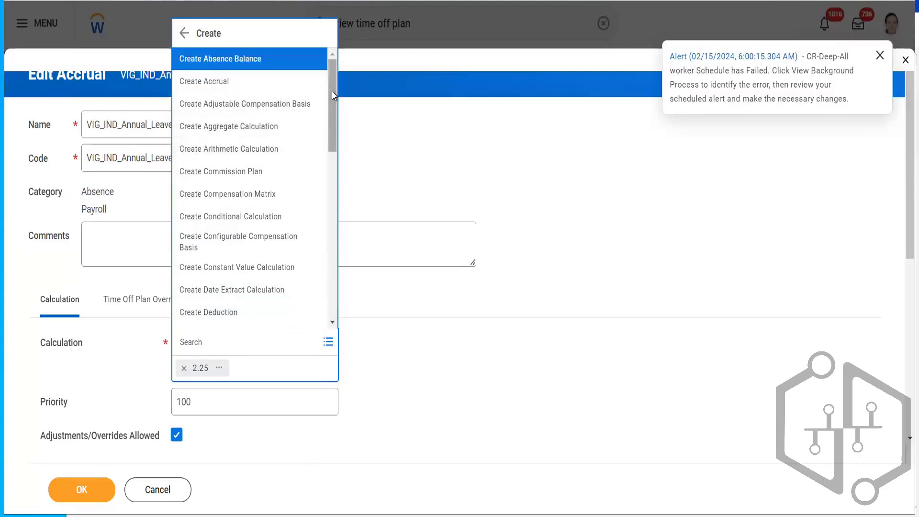
pyautogui.moveTo(334, 94); pyautogui.dragTo(334, 206)
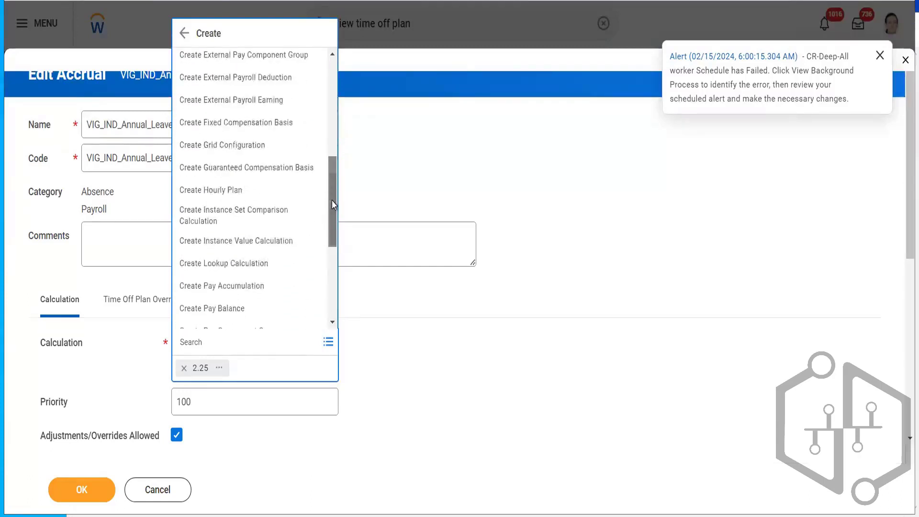
pyautogui.click(227, 263)
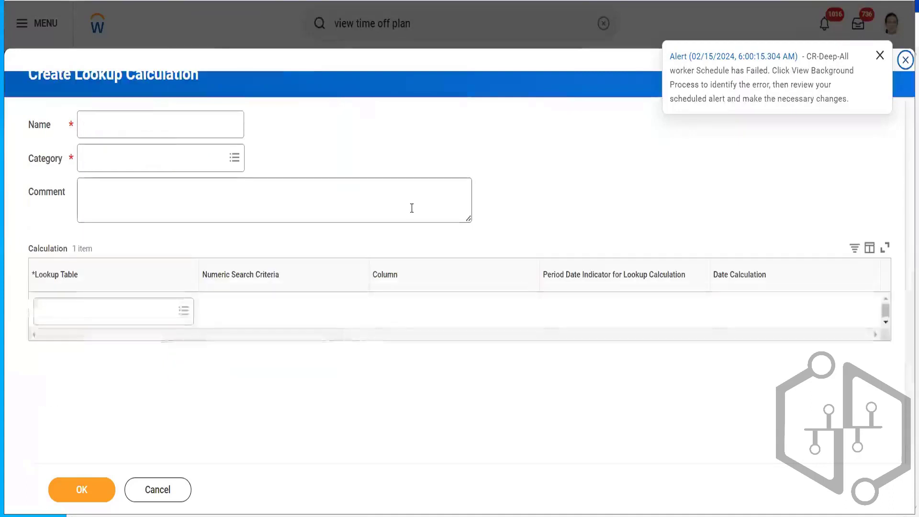
# - Name the new lookup calculation ABS Lookup IND Vacation Accrual based on YOS
pyautogui.click(126, 124)
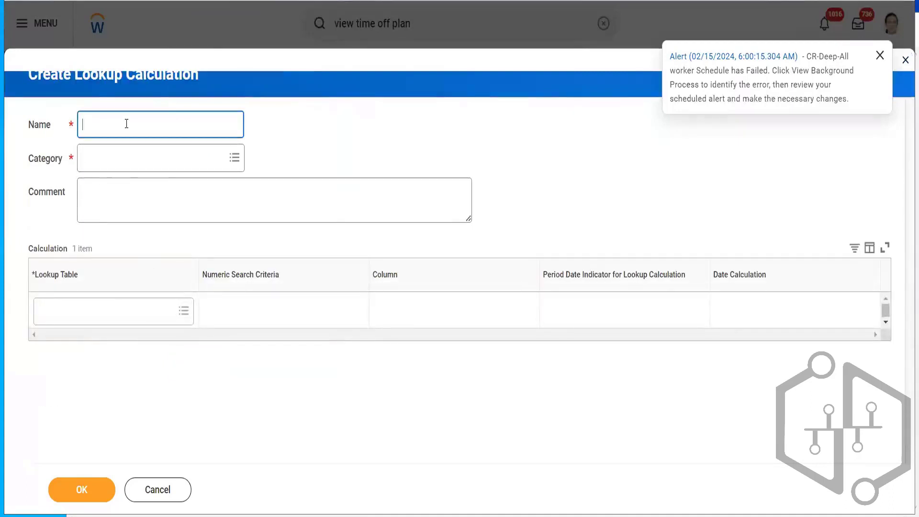
pyautogui.write('ABS Lookup')
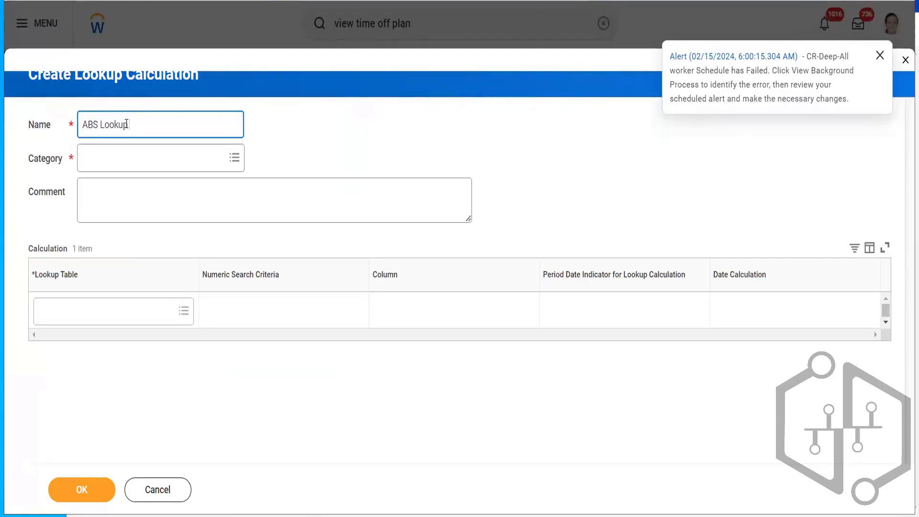
pyautogui.write(' IND Ac')
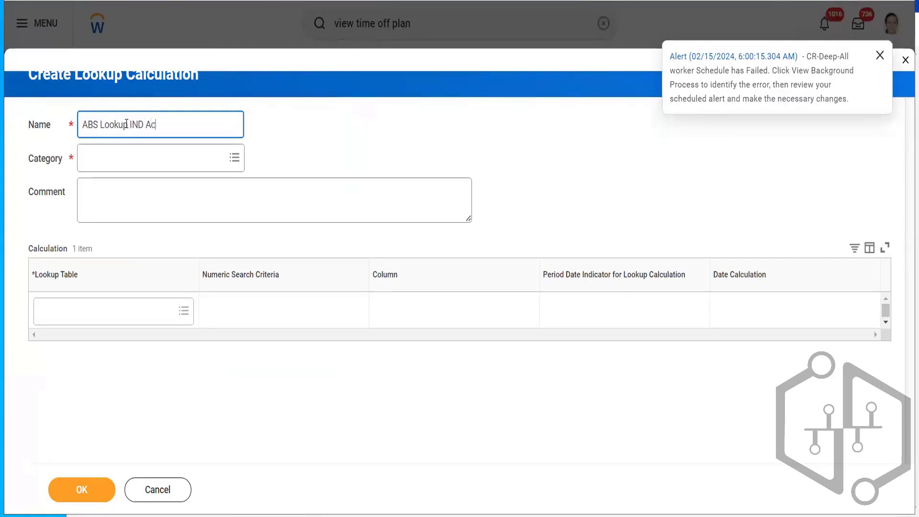
pyautogui.press('BackSpace')
pyautogui.press('BackSpace')
pyautogui.press('BackSpace')
pyautogui.press('BackSpace')
pyautogui.write('Vacation Accrual ')
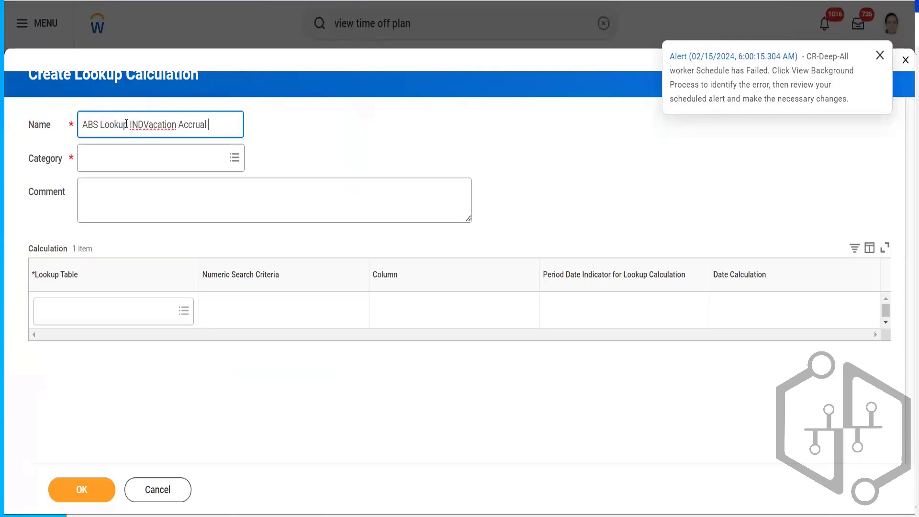
pyautogui.write('based on YOS')
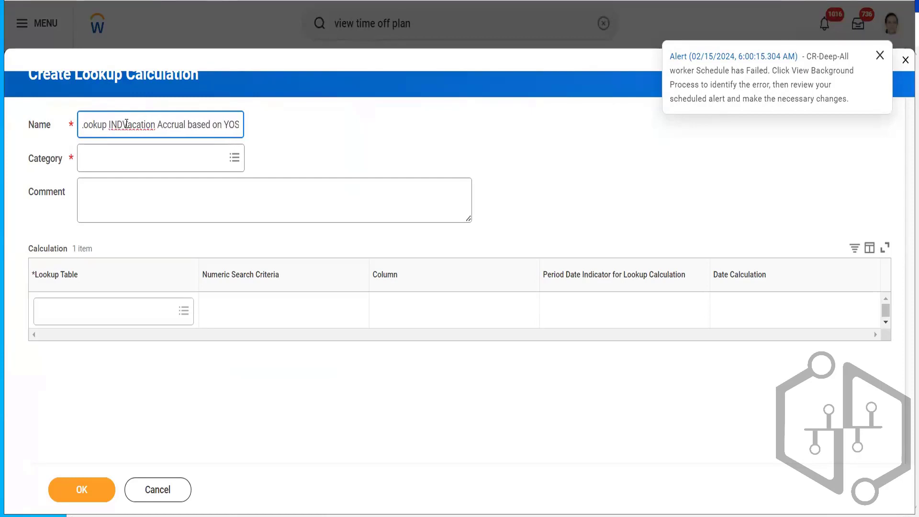
pyautogui.click(123, 124)
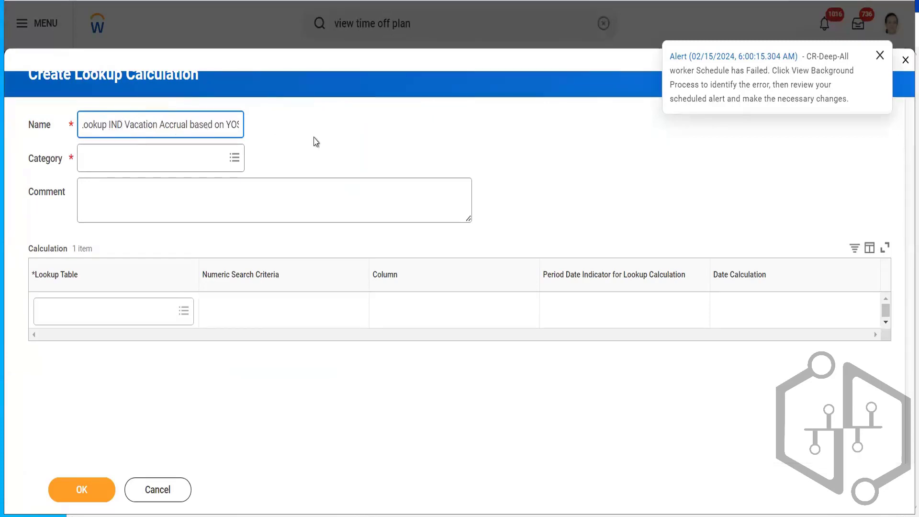
pyautogui.click(172, 158)
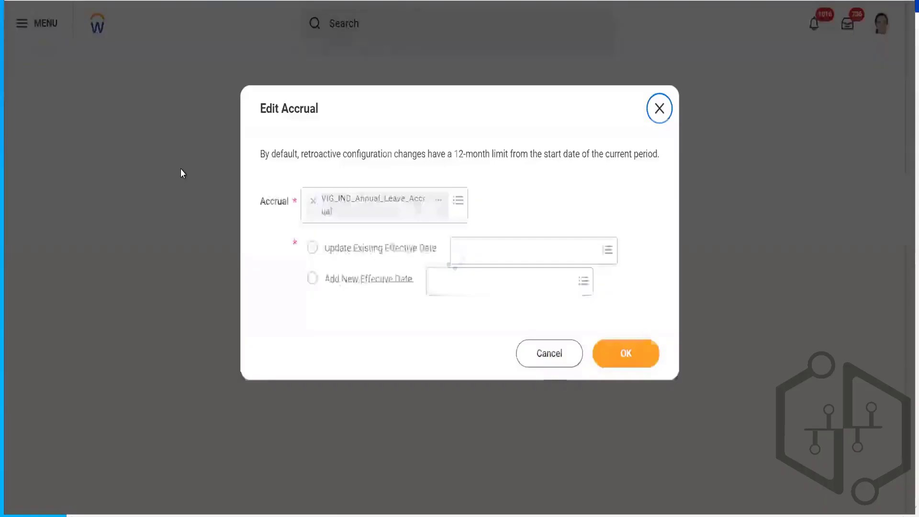
# - Reopen the accrual for editing, updating its existing Initial Snapshot effective date
pyautogui.click(386, 254)
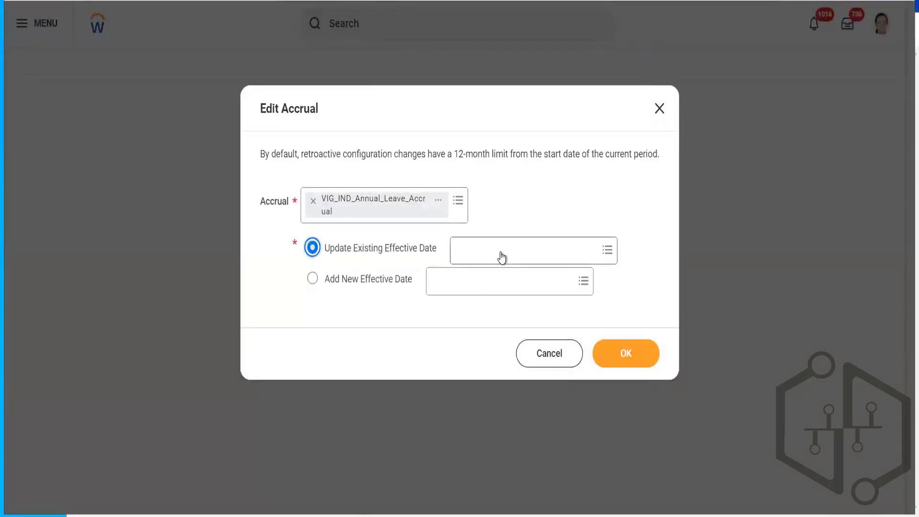
pyautogui.click(501, 253)
pyautogui.click(492, 277)
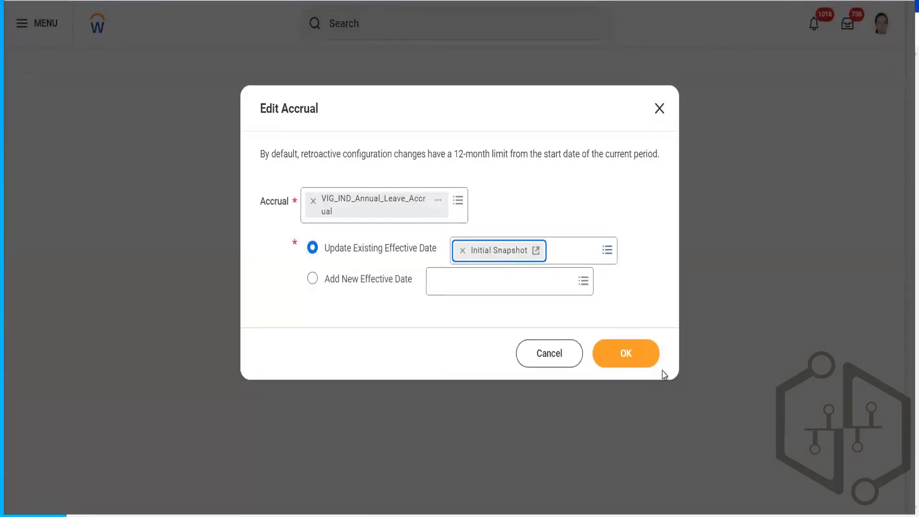
pyautogui.click(639, 361)
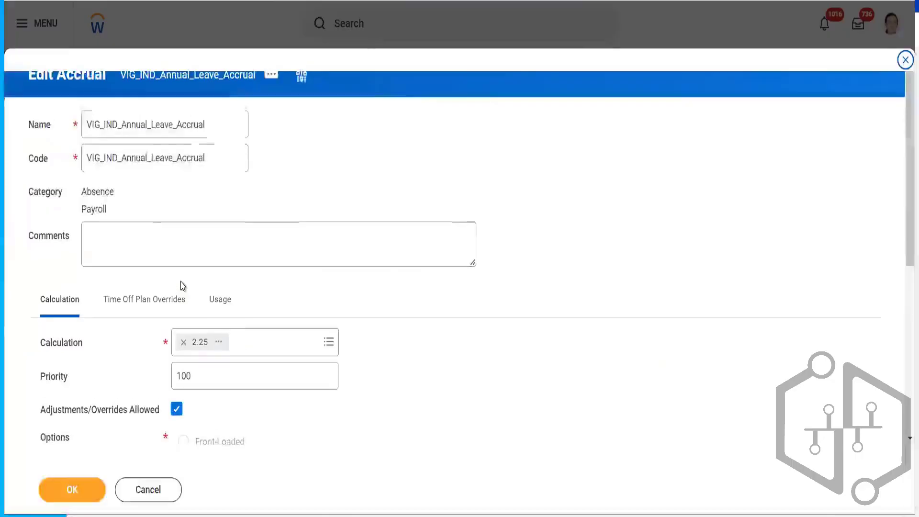
# - Create a new lookup calculation from the accrual's Calculation field
pyautogui.click(258, 357)
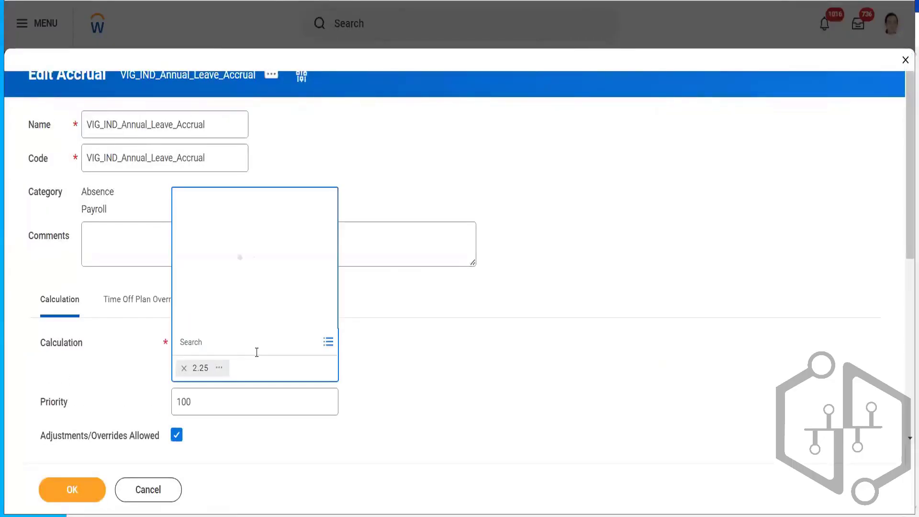
pyautogui.click(211, 326)
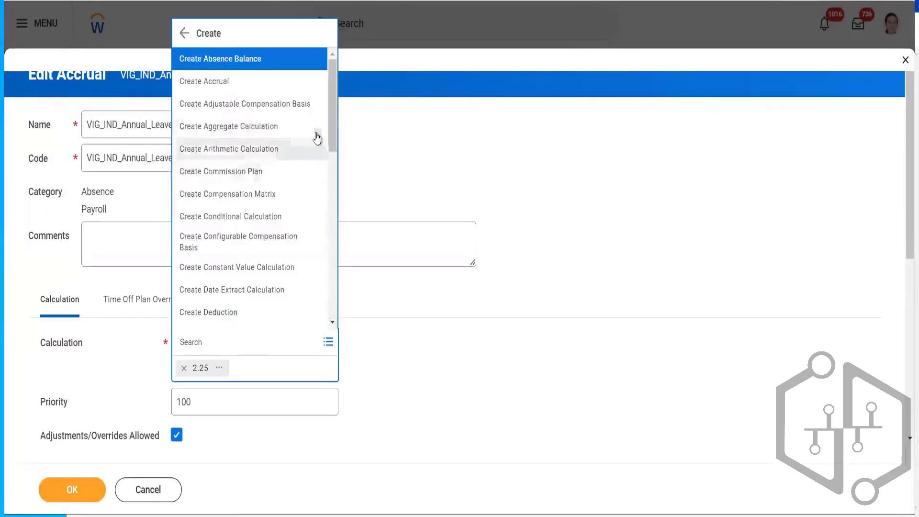
pyautogui.moveTo(330, 117); pyautogui.dragTo(336, 239)
pyautogui.click(272, 265)
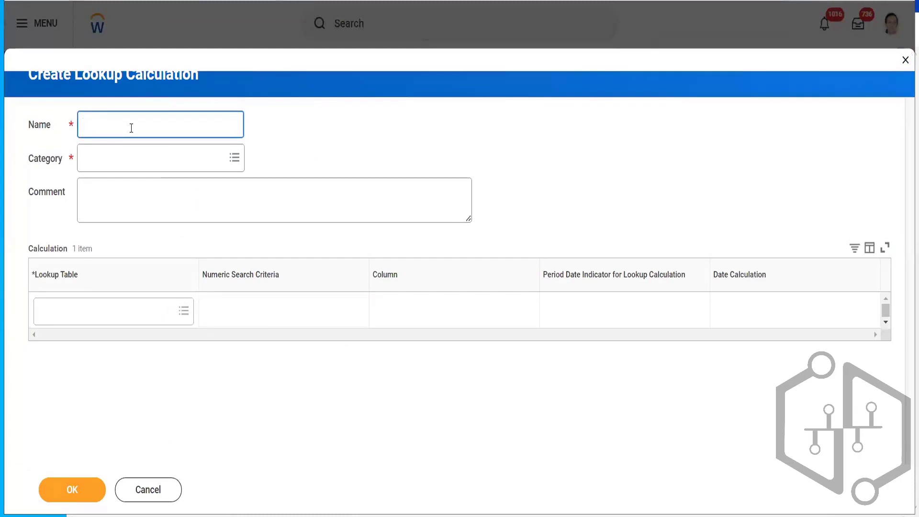
# - Name the lookup calculation ABS Lookup IND Vacation Accrual Based on YOS
pyautogui.write('ABS LO')
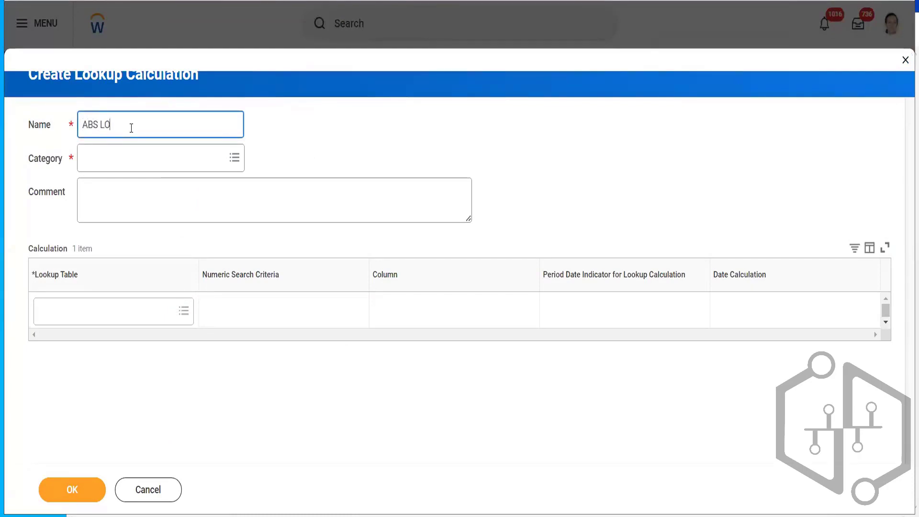
pyautogui.write('ookup I N')
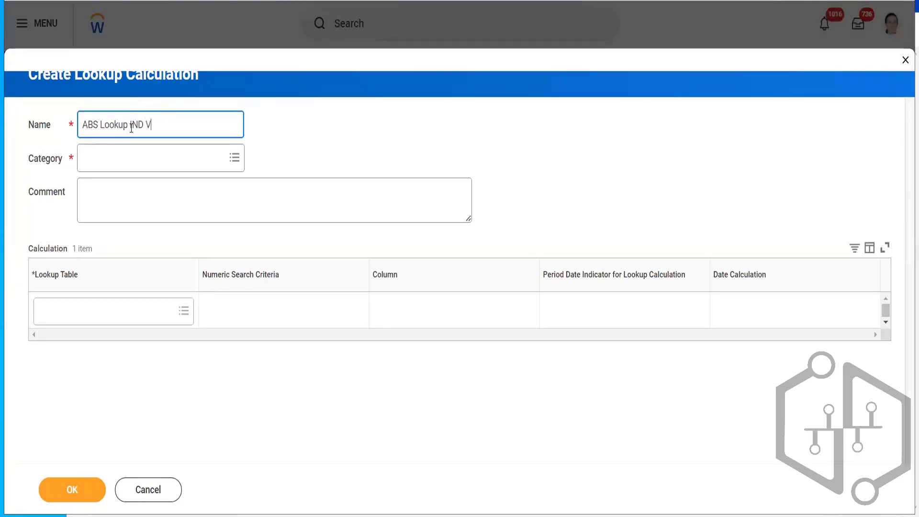
pyautogui.write('D Vacation Accrual Base')
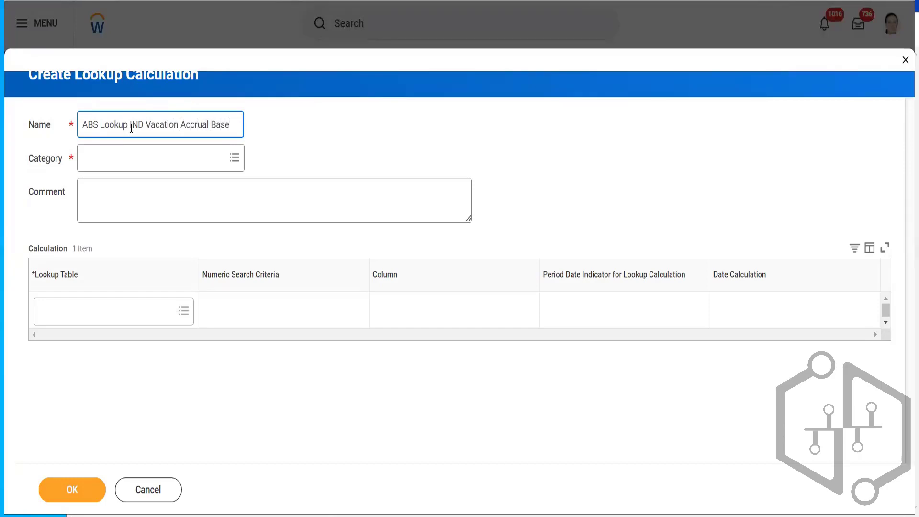
pyautogui.write('d on')
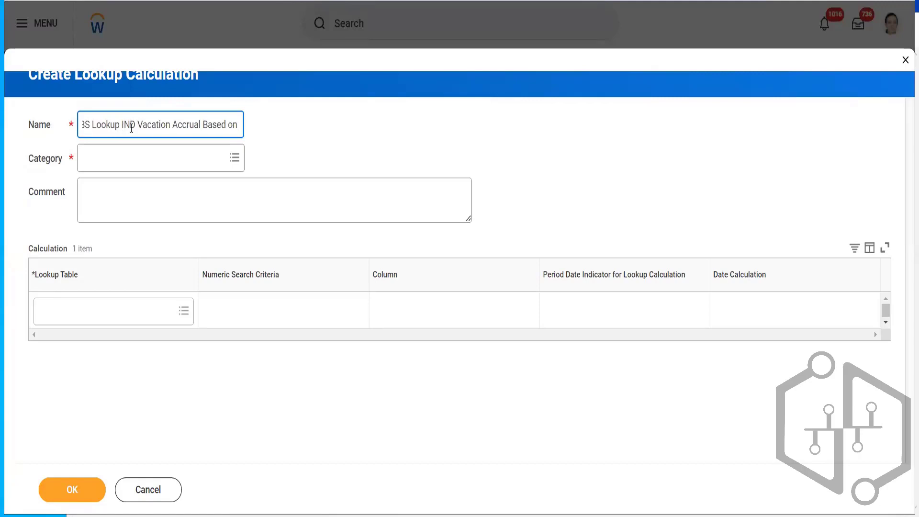
pyautogui.write(' YOS')
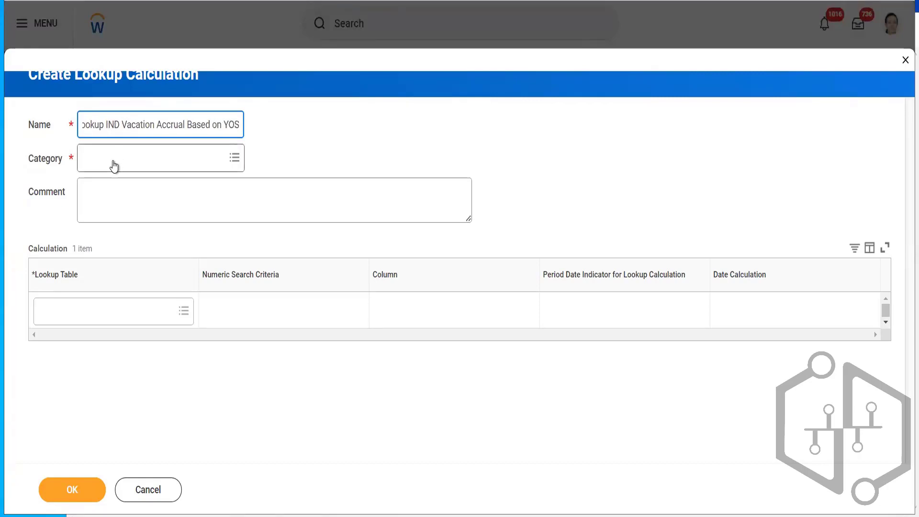
# - Set the lookup calculation's category to Absence
pyautogui.click(113, 159)
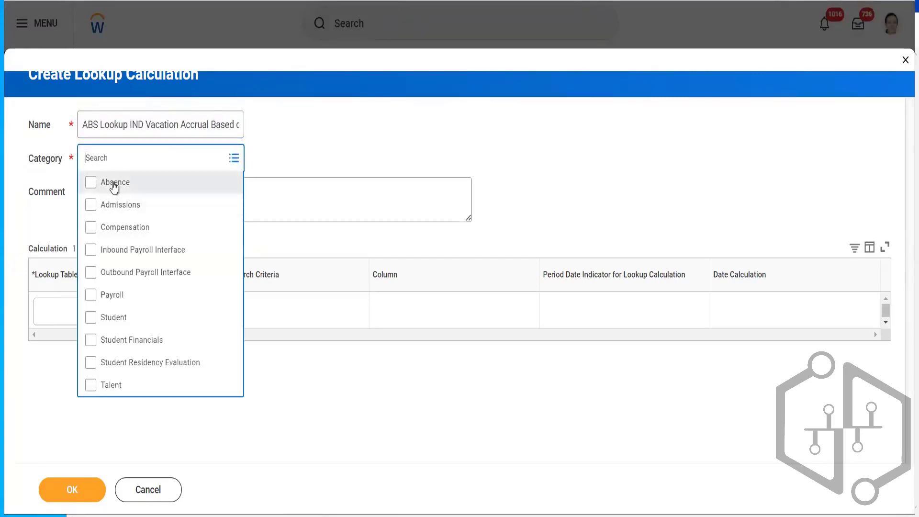
pyautogui.click(113, 183)
pyautogui.click(329, 413)
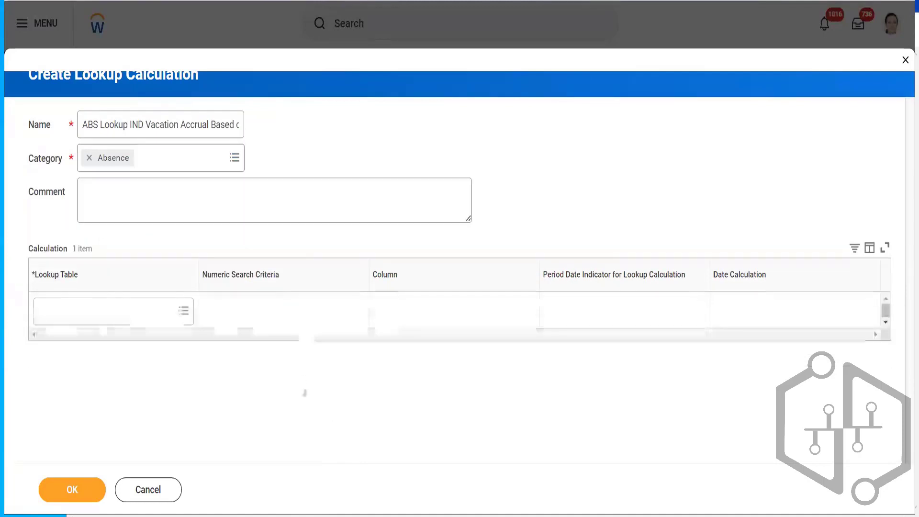
# - Copy the lookup calculation's name and start a new Advanced Lookup Table - Numeric Calculation Search Criteria from its Lookup Table field
pyautogui.click(115, 311)
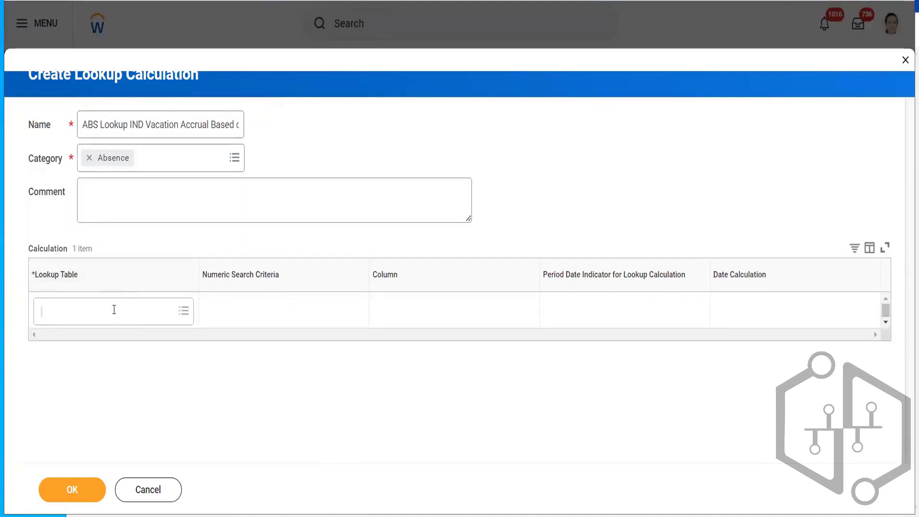
pyautogui.click(191, 124)
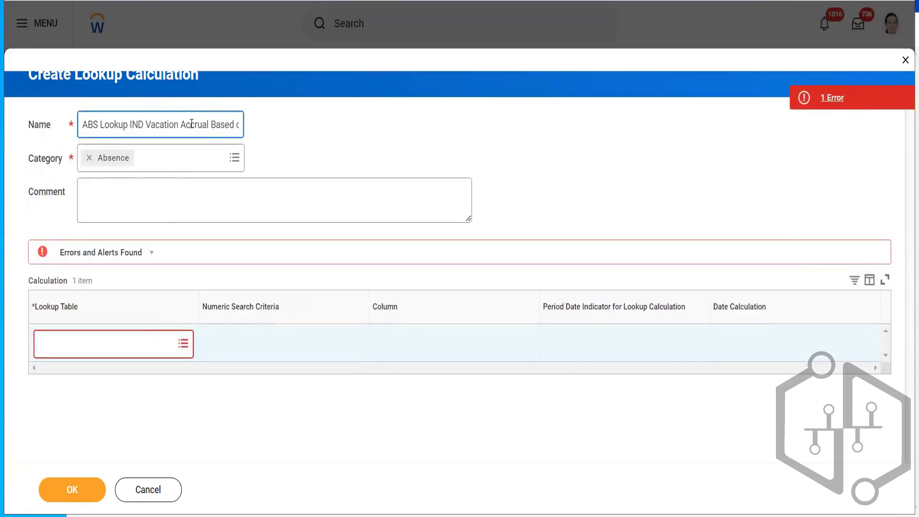
pyautogui.tripleClick(192, 124)
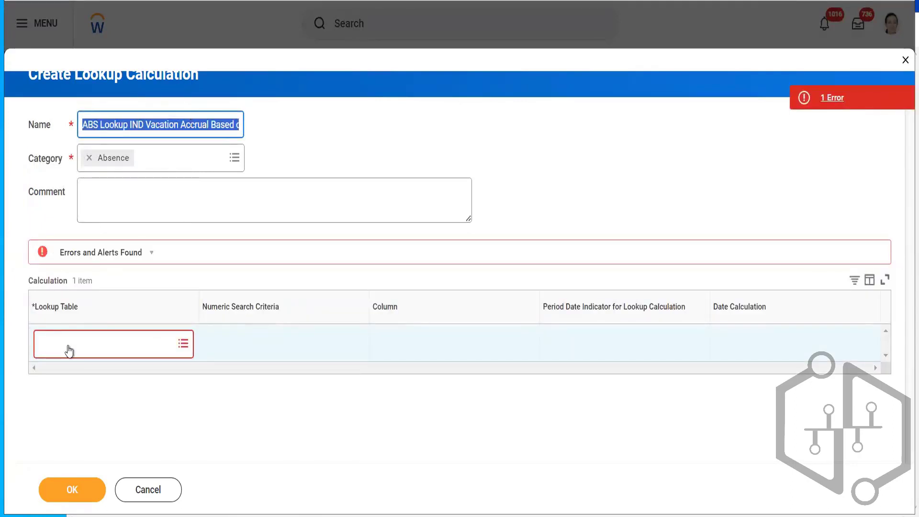
pyautogui.click(84, 342)
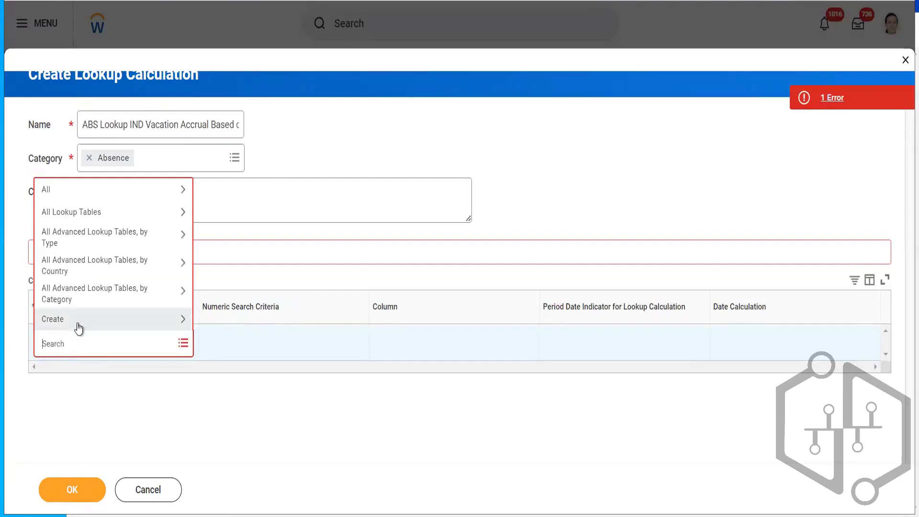
pyautogui.click(79, 328)
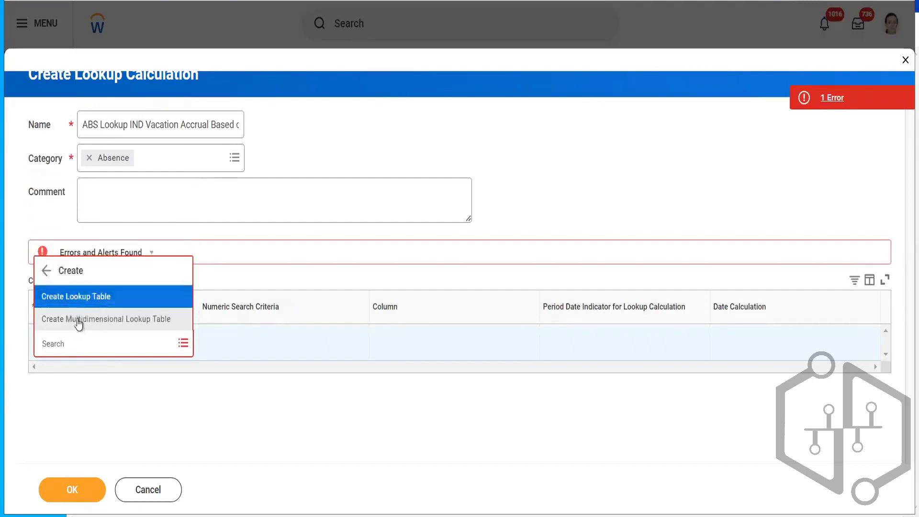
pyautogui.click(75, 300)
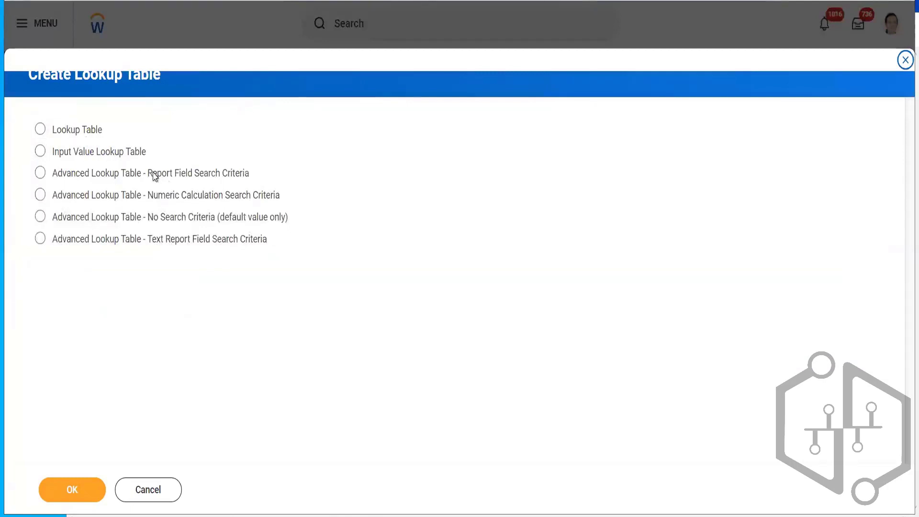
pyautogui.click(179, 199)
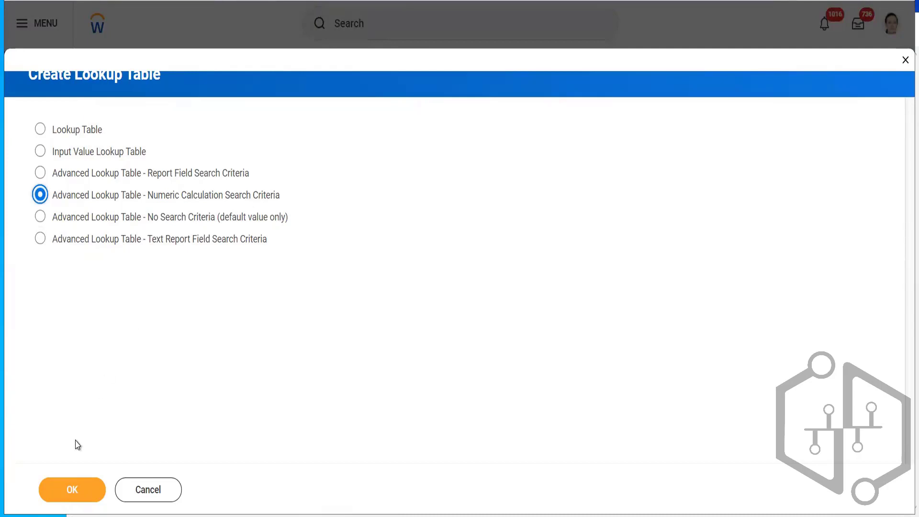
pyautogui.click(53, 498)
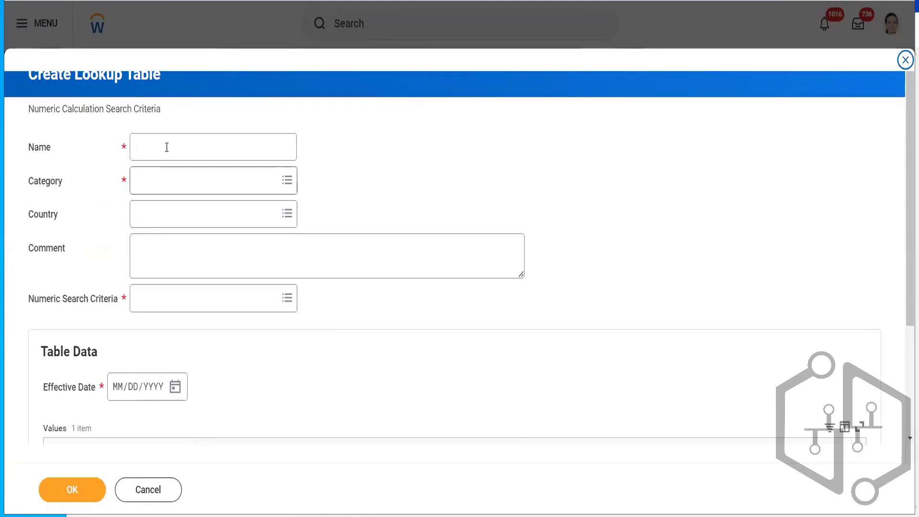
# - Name the lookup table ABS Lookup Table IND Vacation Accrual Based on YOS and set its category to Absence
pyautogui.click(168, 142)
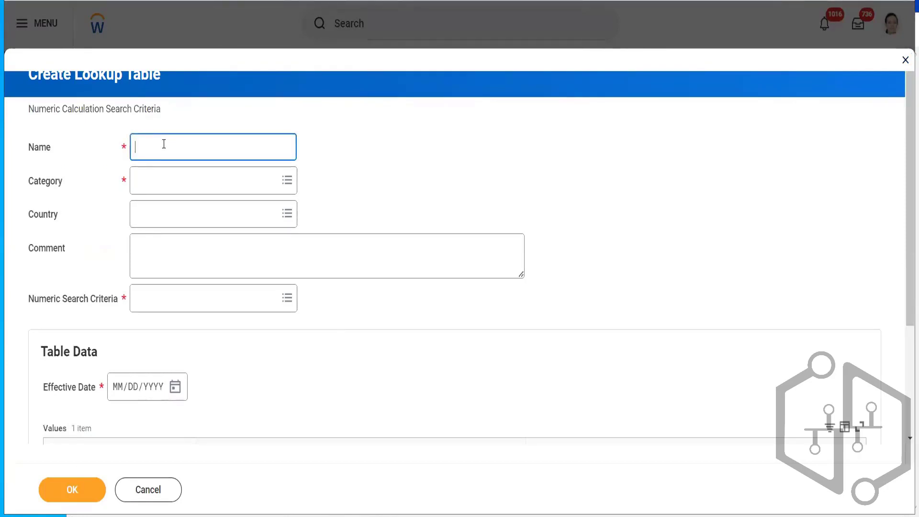
pyautogui.hotkey('ctrl', 'v')
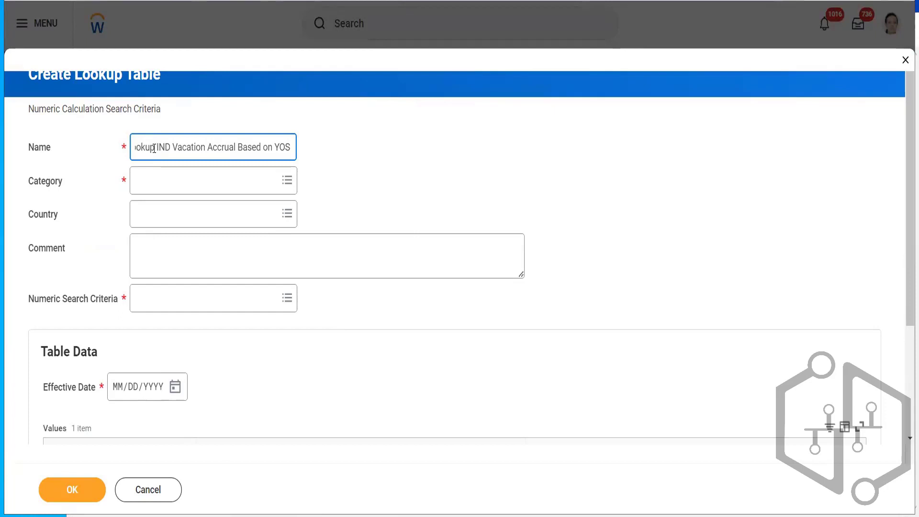
pyautogui.click(154, 148)
pyautogui.write('Table')
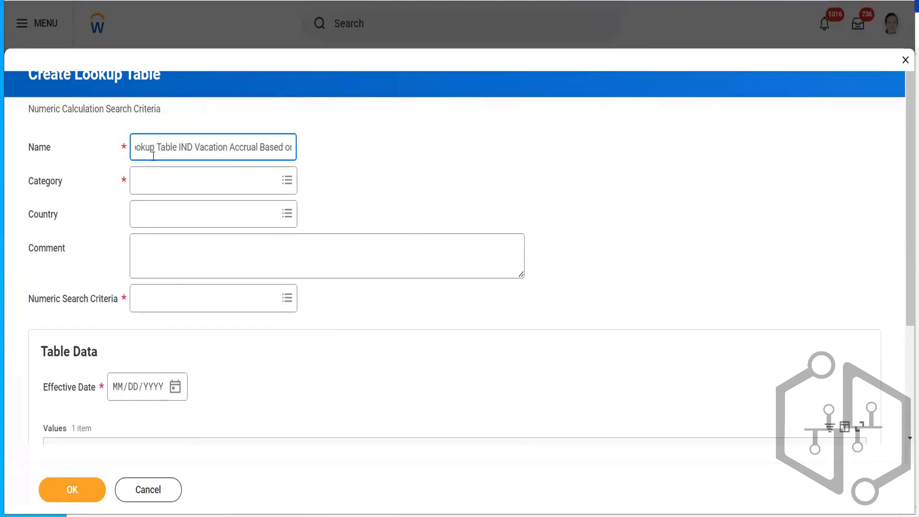
pyautogui.click(158, 185)
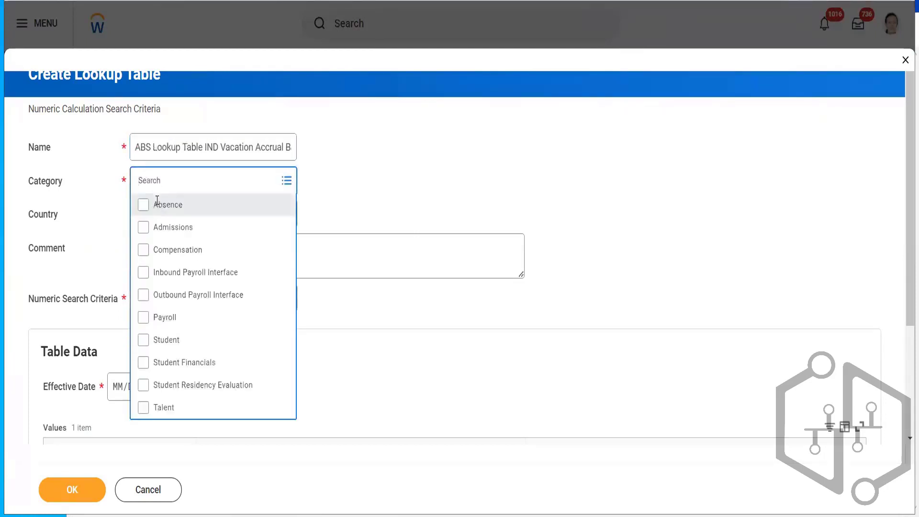
pyautogui.click(157, 206)
# - Set the numeric search criterion to Worker Years of Service (based on Continuous Service Date) as of Current Calendar Year Start Date (based on Period End Date) and review its description
pyautogui.click(168, 304)
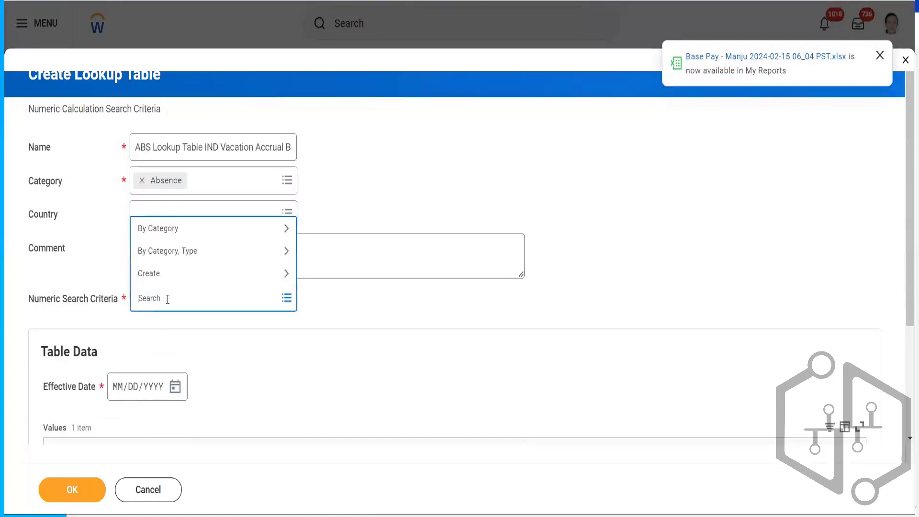
pyautogui.write('yesr')
pyautogui.write('of service')
pyautogui.press('Return')
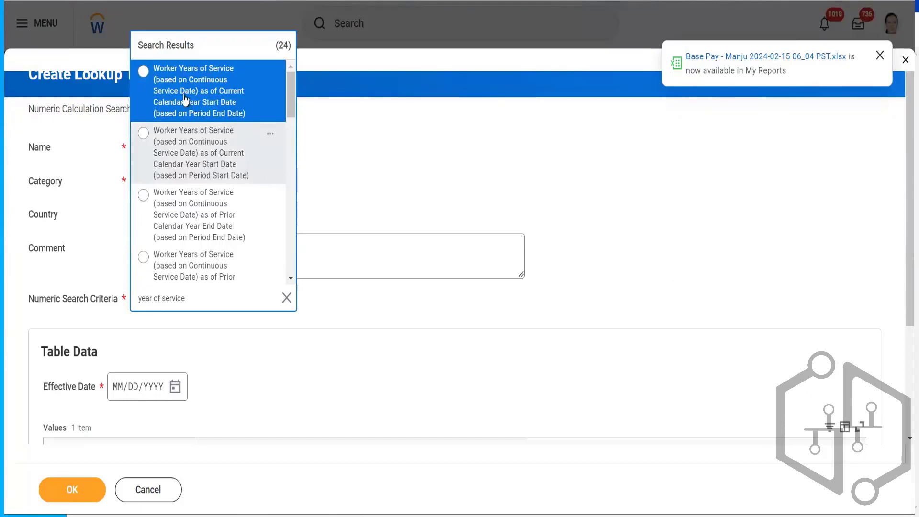
pyautogui.click(218, 89)
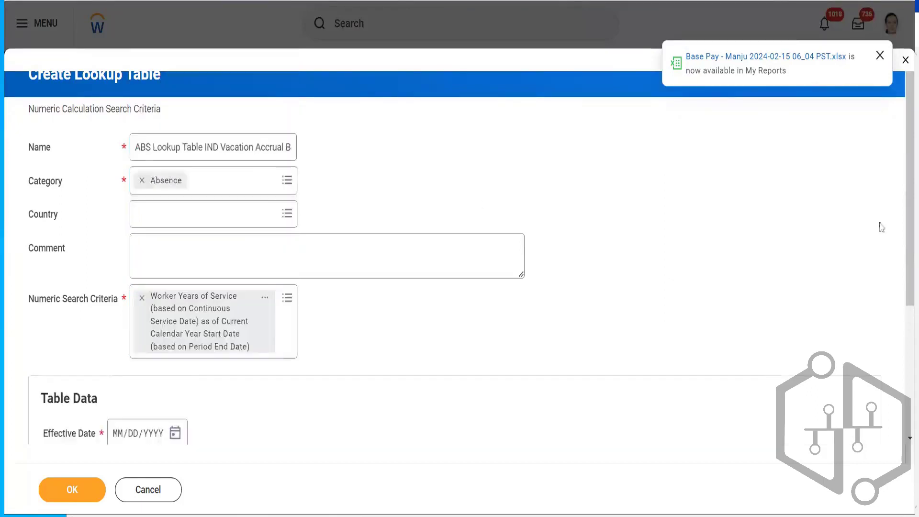
pyautogui.moveTo(905, 174); pyautogui.dragTo(903, 250)
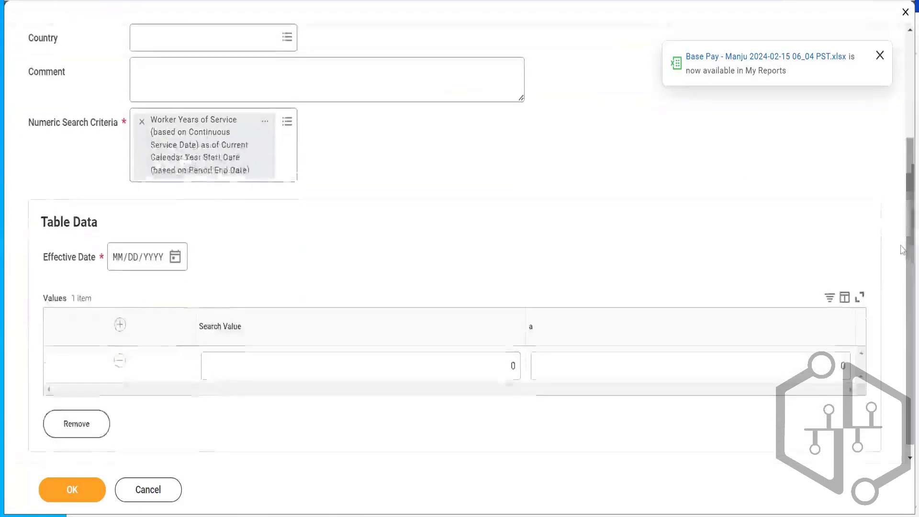
pyautogui.click(266, 124)
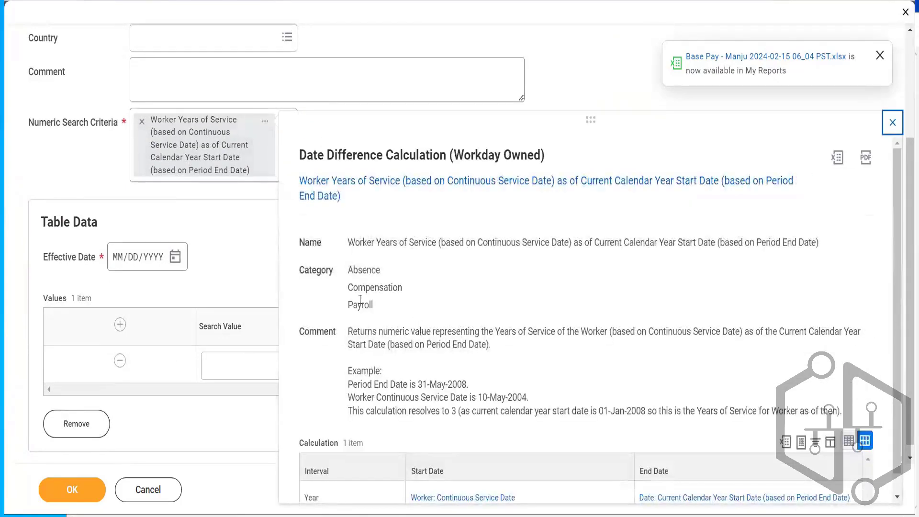
pyautogui.moveTo(447, 365); pyautogui.dragTo(649, 411)
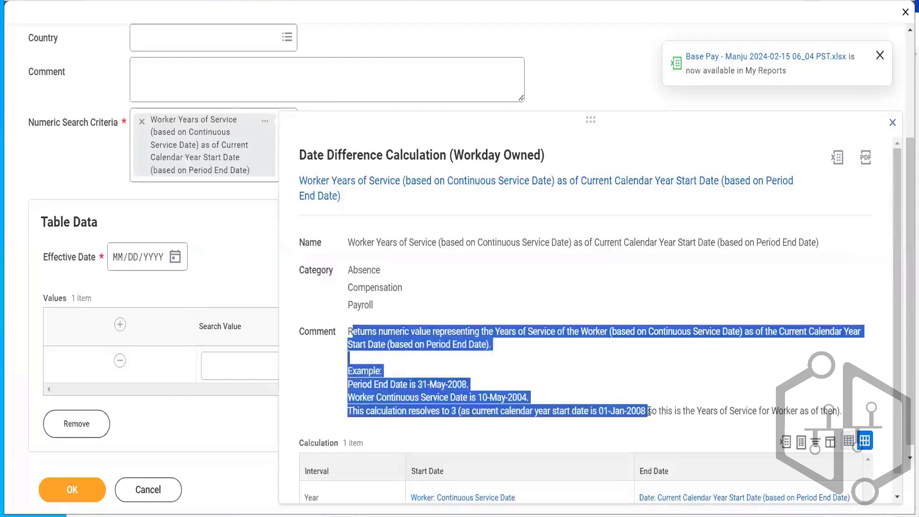
pyautogui.click(258, 263)
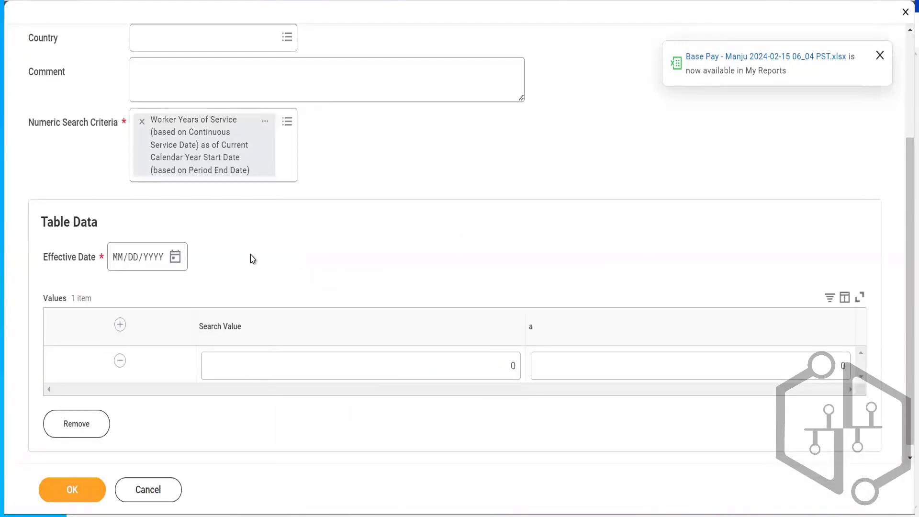
# - Set the table's effective date to 01/01/2024 and the first row's value to 2.25 for search value 0
pyautogui.click(173, 265)
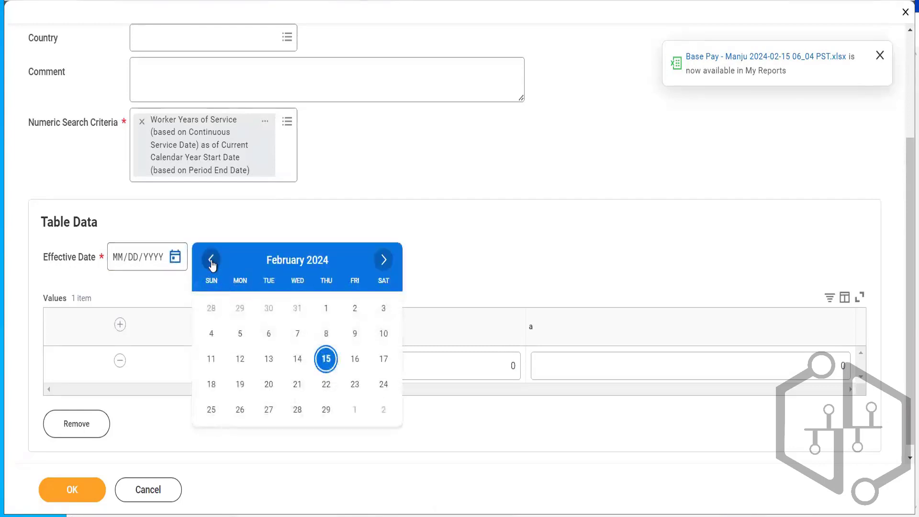
pyautogui.click(211, 260)
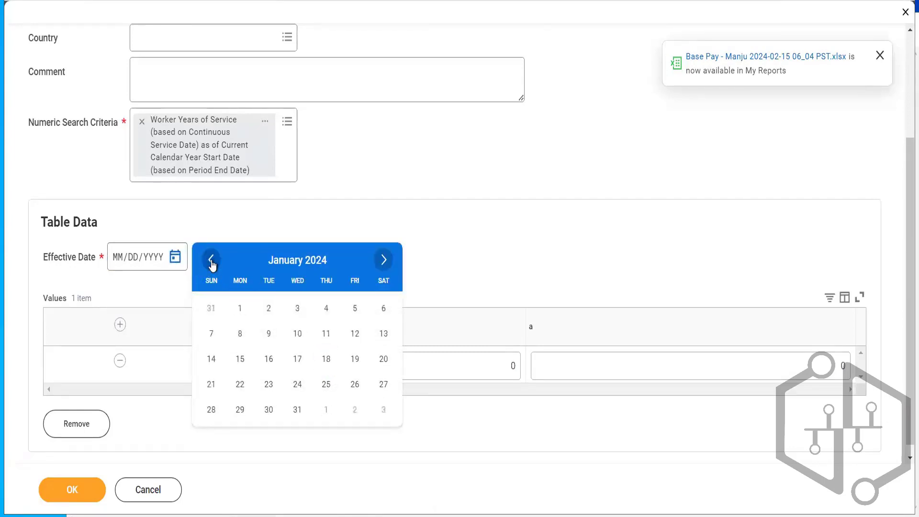
pyautogui.click(241, 308)
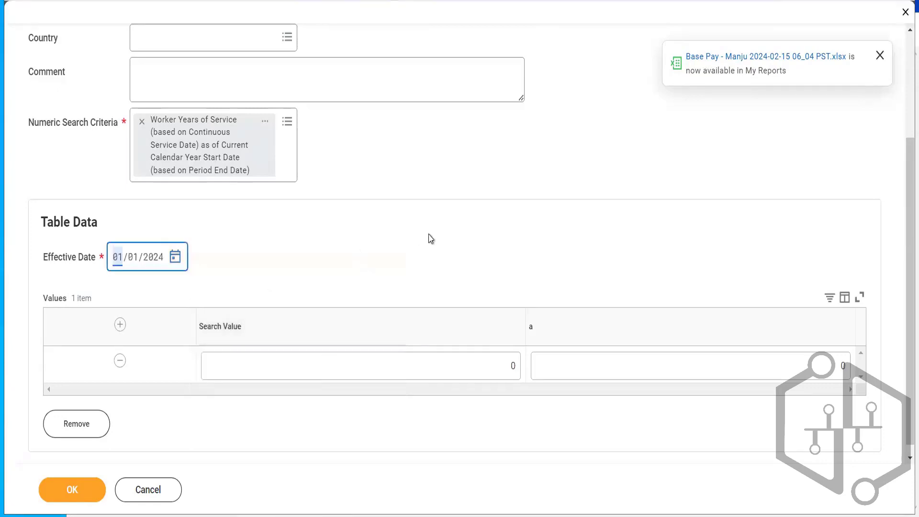
pyautogui.click(431, 239)
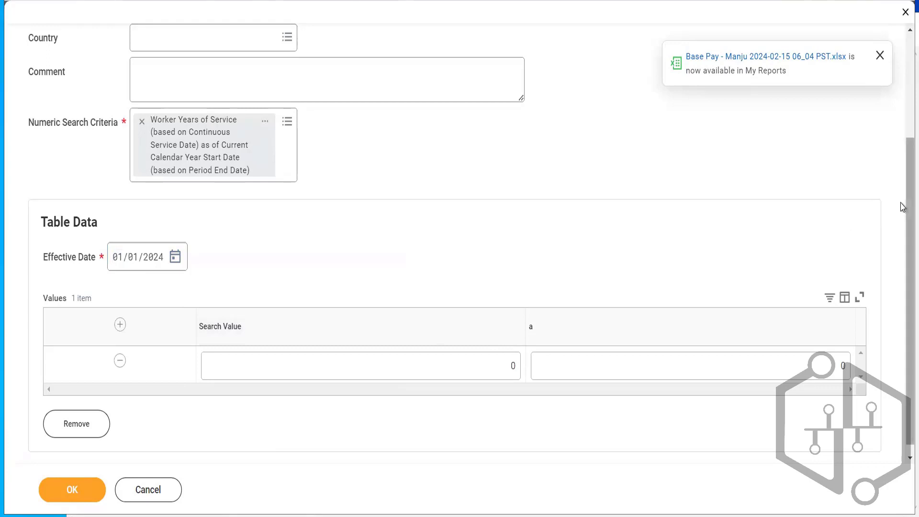
pyautogui.scroll(-1, 903, 211)
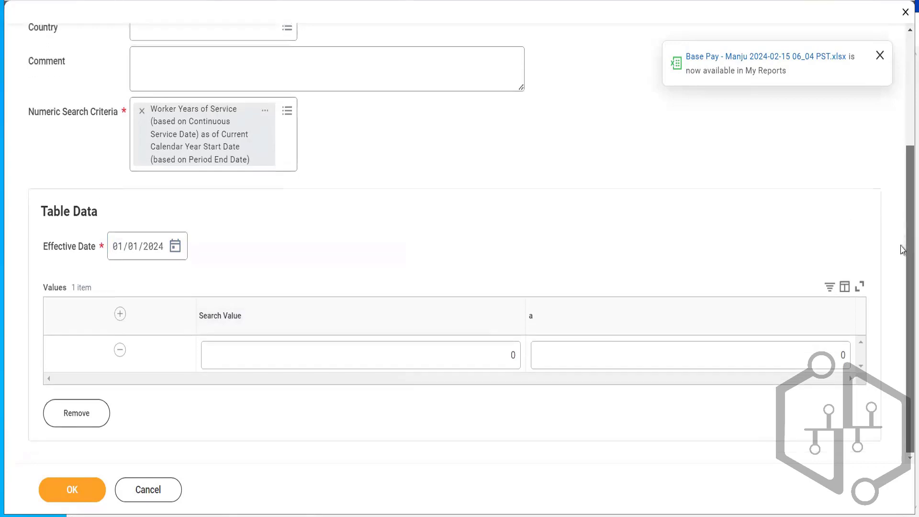
pyautogui.click(809, 353)
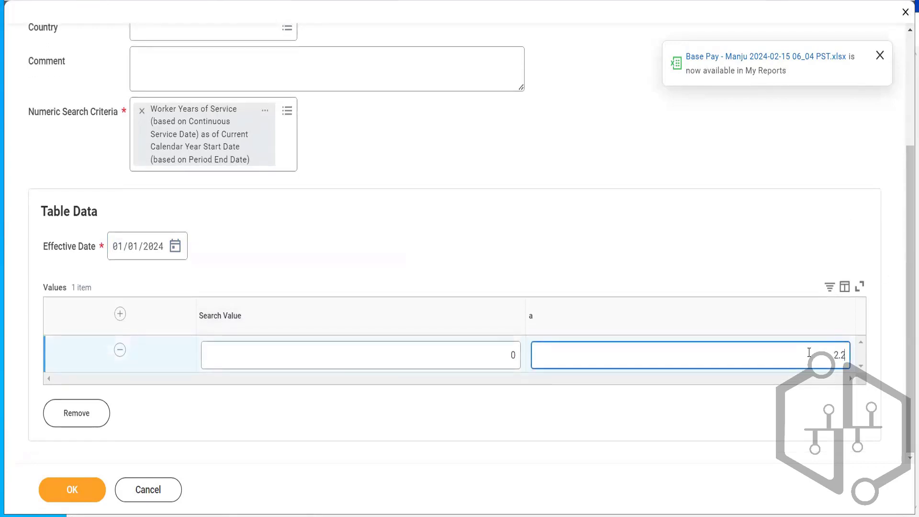
pyautogui.click(630, 222)
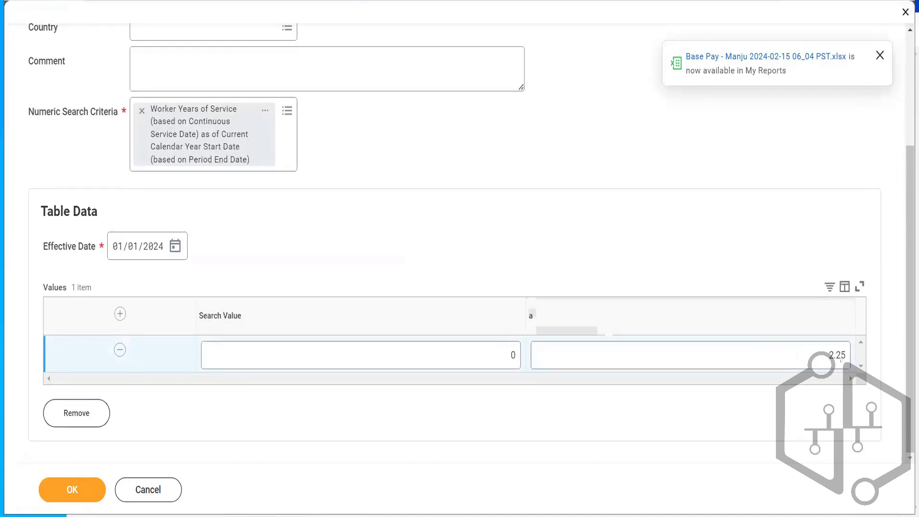
# - Add a table row mapping search value 5 to a value of 2.5
pyautogui.click(120, 314)
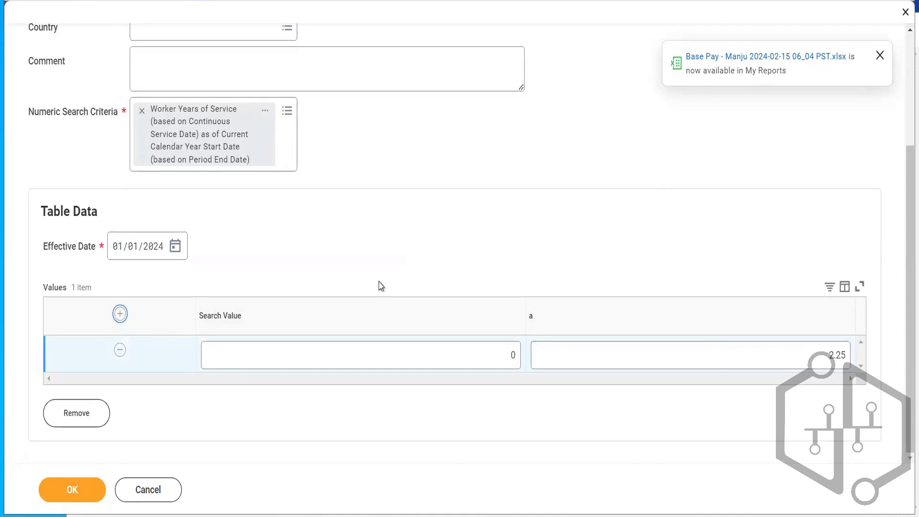
pyautogui.click(499, 357)
pyautogui.write('5')
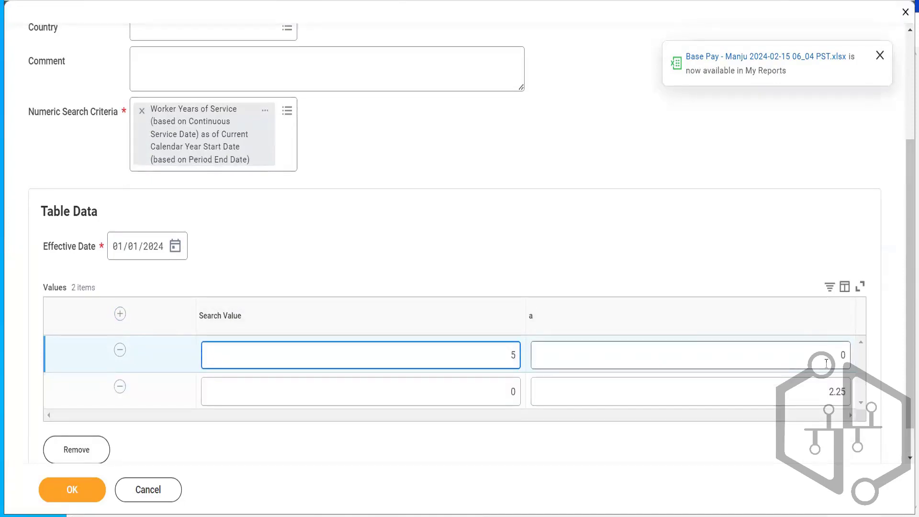
pyautogui.click(827, 364)
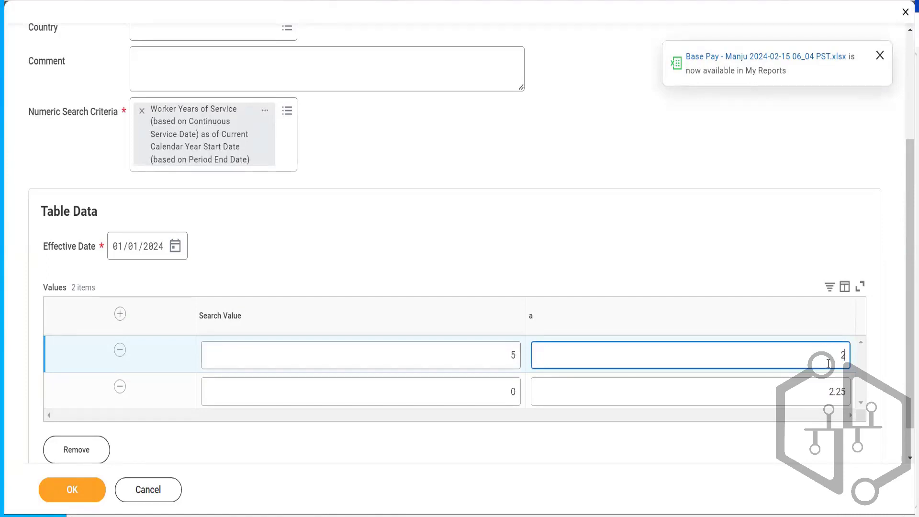
pyautogui.write('2.5')
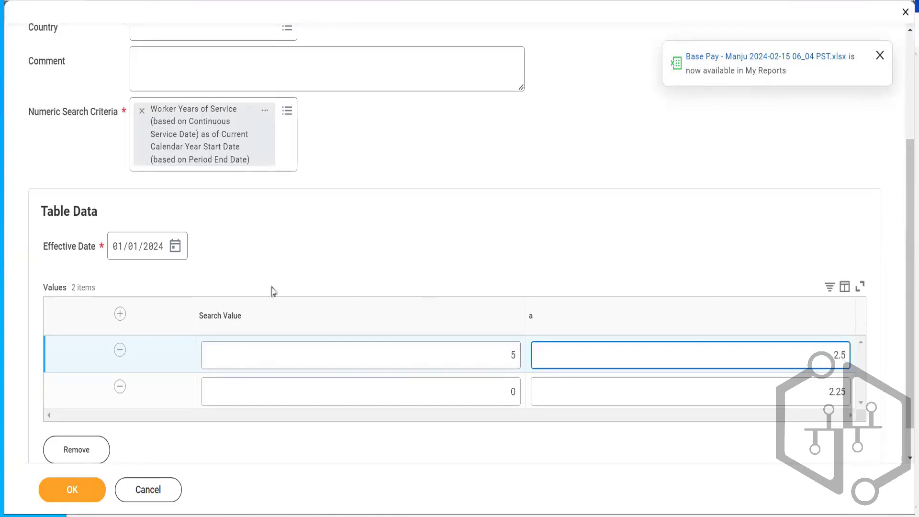
# - Add a table row mapping search value 10 to a value of 3 and save the lookup table
pyautogui.click(119, 313)
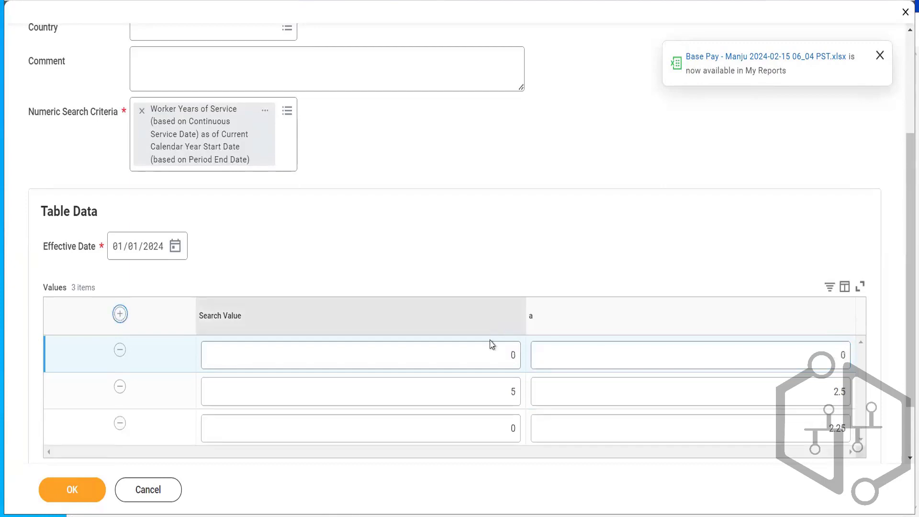
pyautogui.click(485, 356)
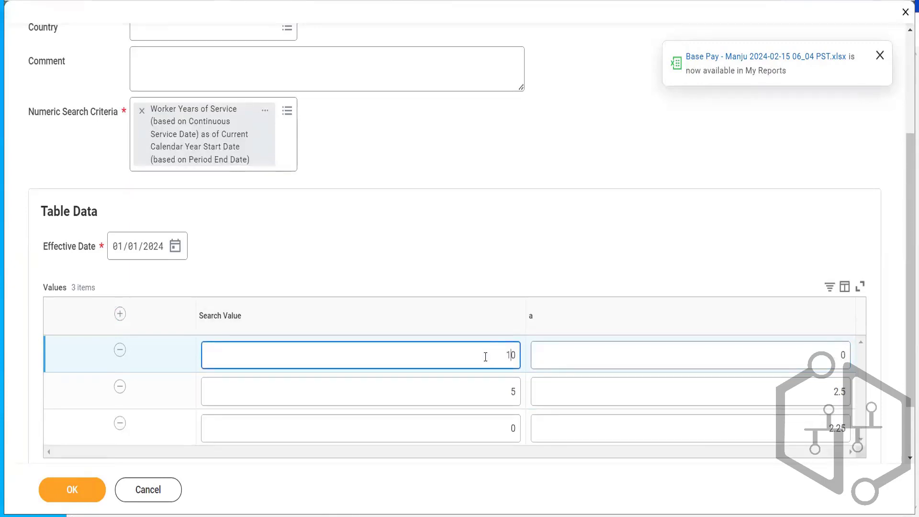
pyautogui.click(814, 350)
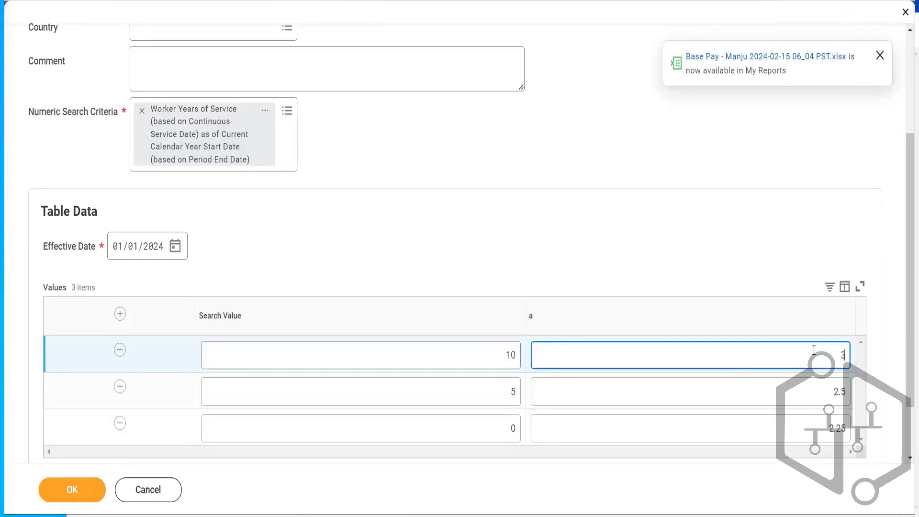
pyautogui.click(623, 206)
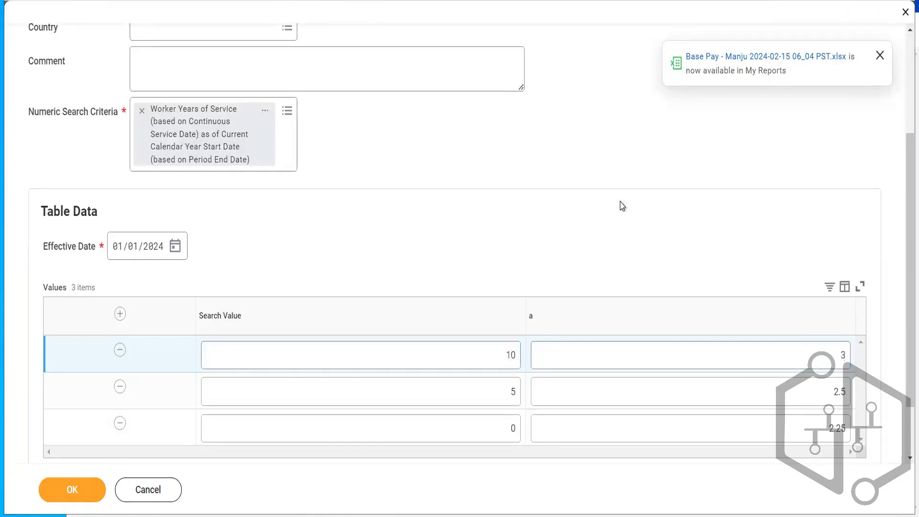
pyautogui.click(67, 494)
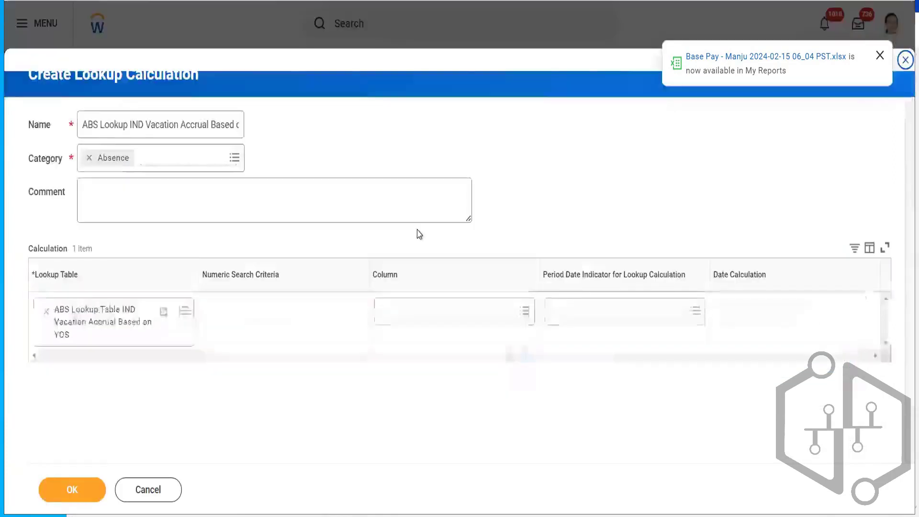
# - Complete the lookup calculation with column a and period date indicator Based on Period End Date, and save it along with the accrual
pyautogui.click(432, 312)
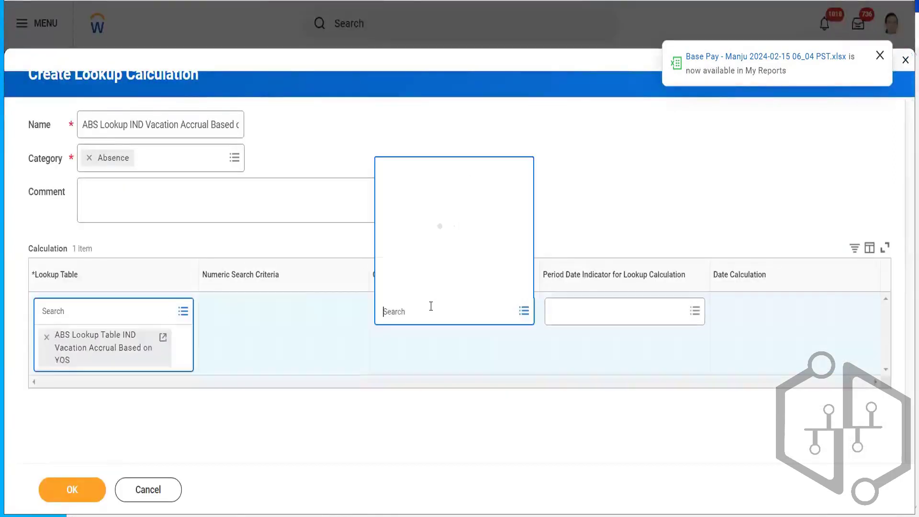
pyautogui.click(417, 289)
pyautogui.click(599, 308)
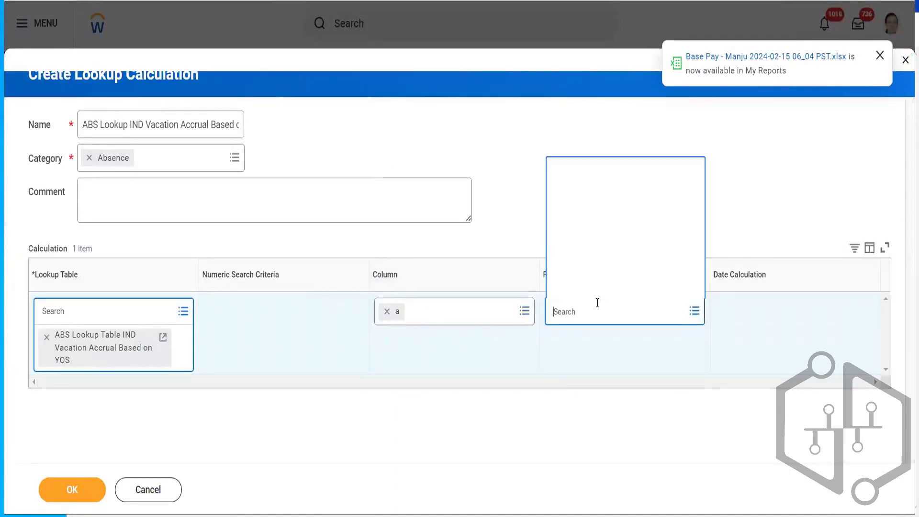
pyautogui.click(598, 265)
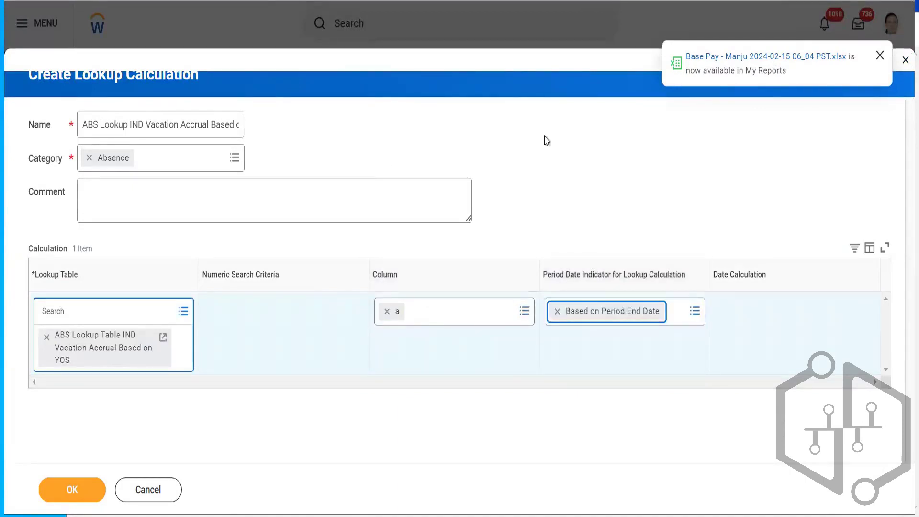
pyautogui.click(61, 489)
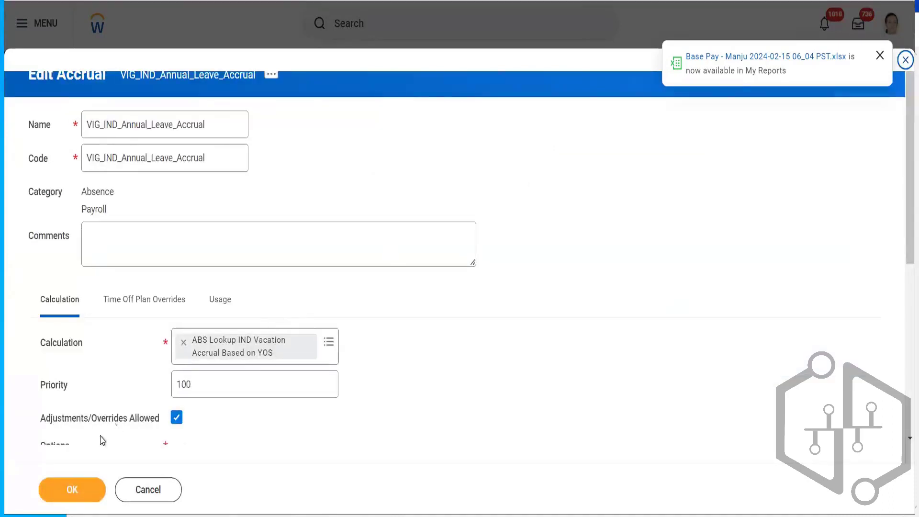
pyautogui.click(65, 495)
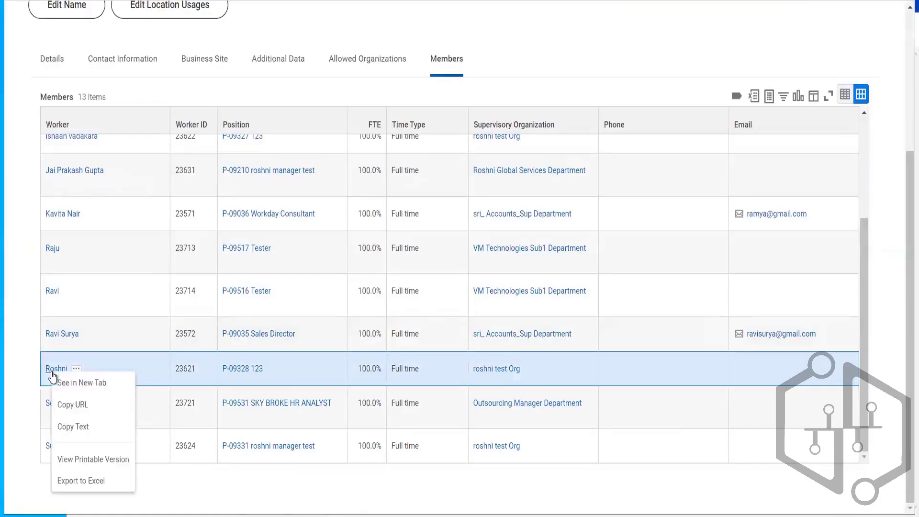
# - Open the worker's profile in a new tab and go to the page of their position
pyautogui.click(71, 383)
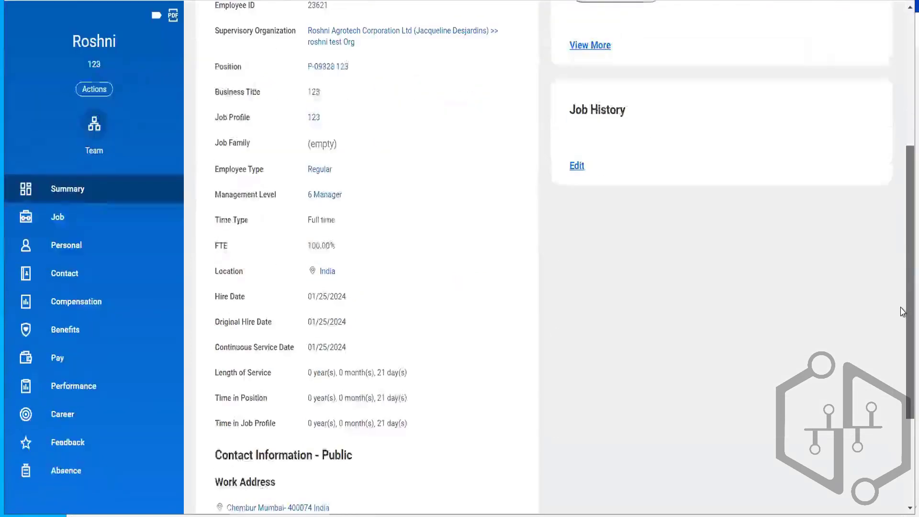
pyautogui.moveTo(906, 191); pyautogui.dragTo(903, 312)
pyautogui.scroll(3, 673, 131)
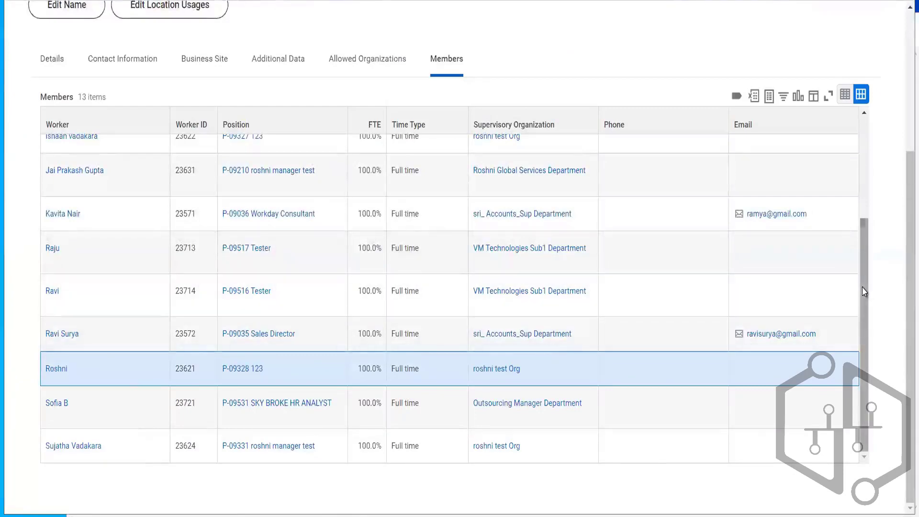
pyautogui.moveTo(864, 292); pyautogui.dragTo(866, 202)
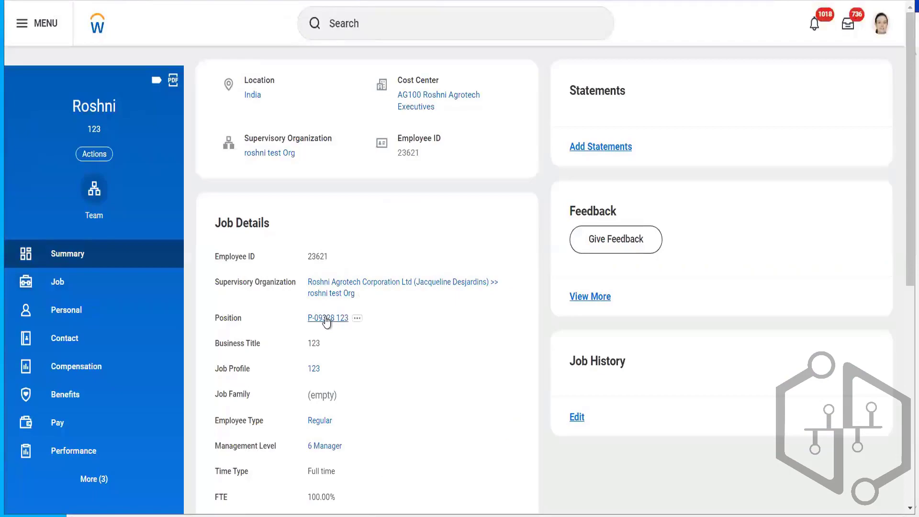
pyautogui.rightClick(326, 322)
pyautogui.click(357, 330)
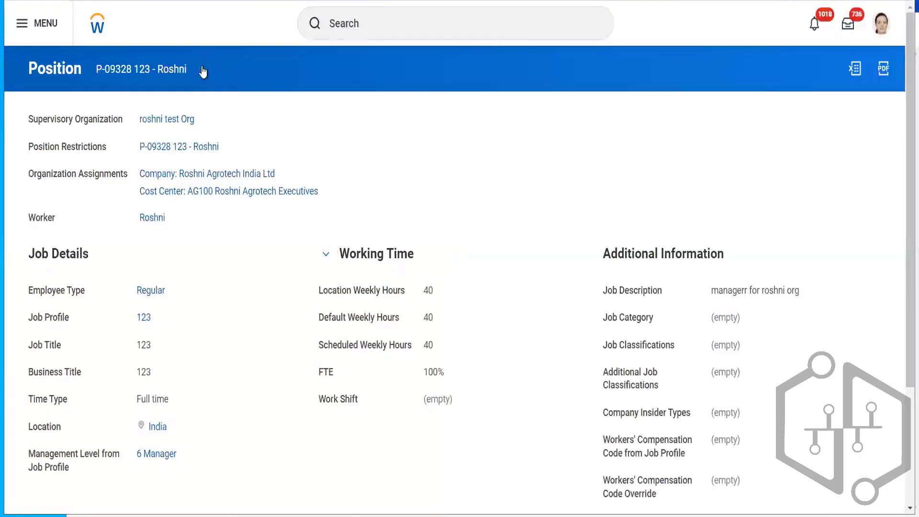
# - Open the Correct action for the Create Position: test position process in the position's history
pyautogui.click(202, 69)
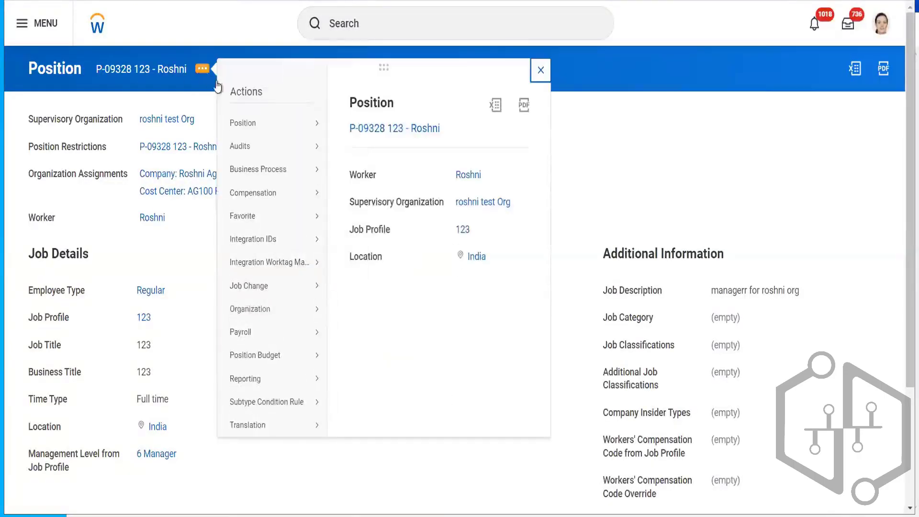
pyautogui.moveTo(266, 125)
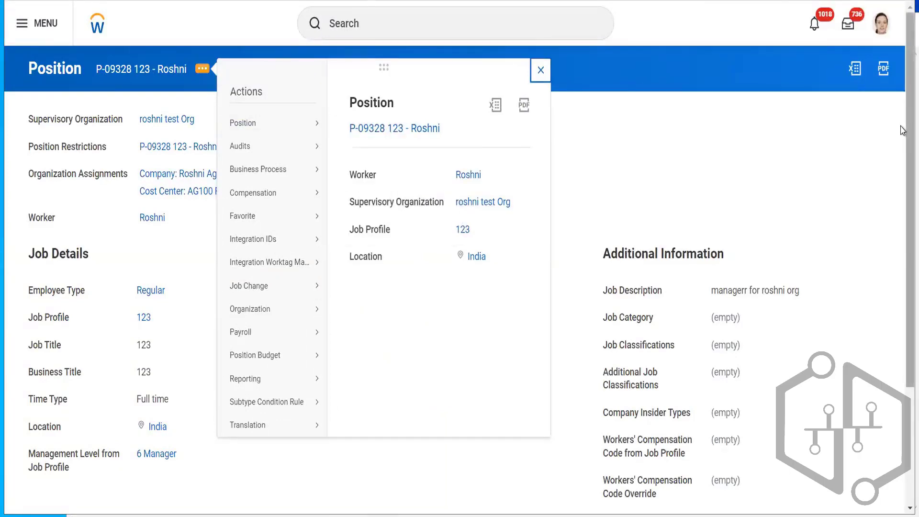
pyautogui.moveTo(906, 125); pyautogui.dragTo(898, 374)
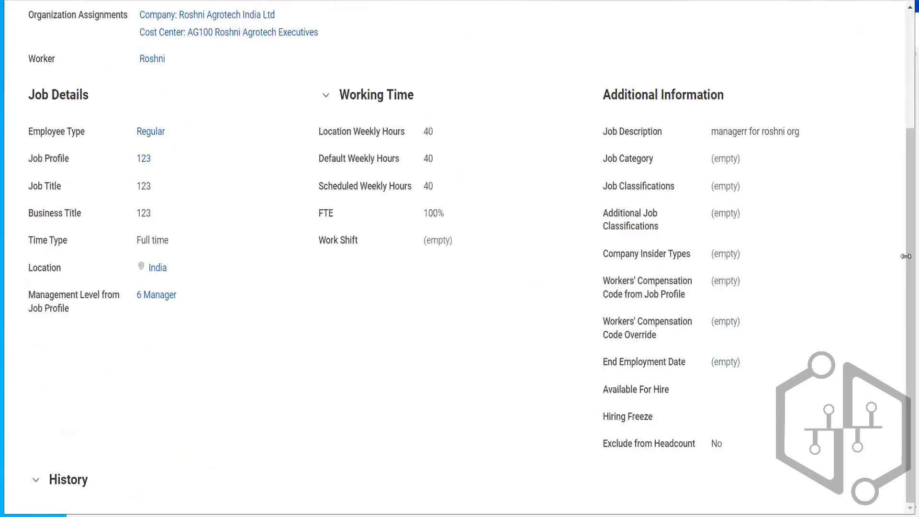
pyautogui.click(68, 479)
pyautogui.scroll(-4, 902, 349)
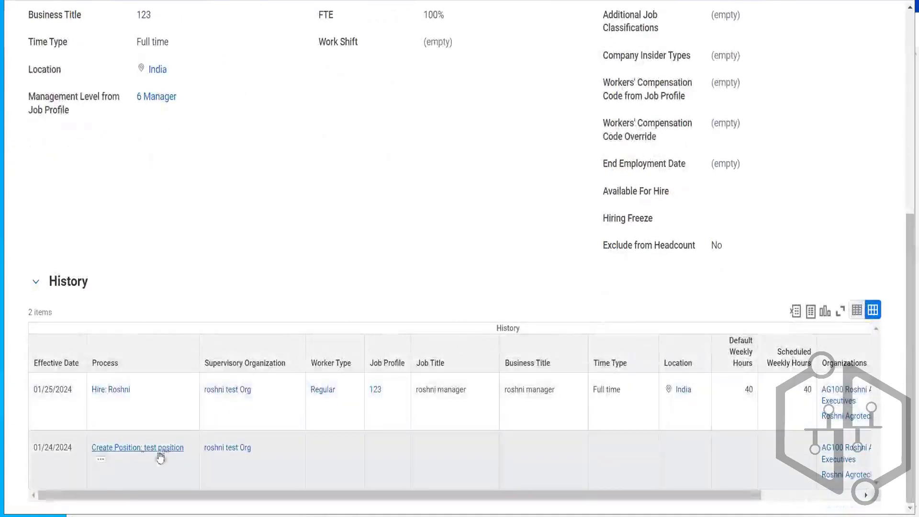
pyautogui.click(99, 462)
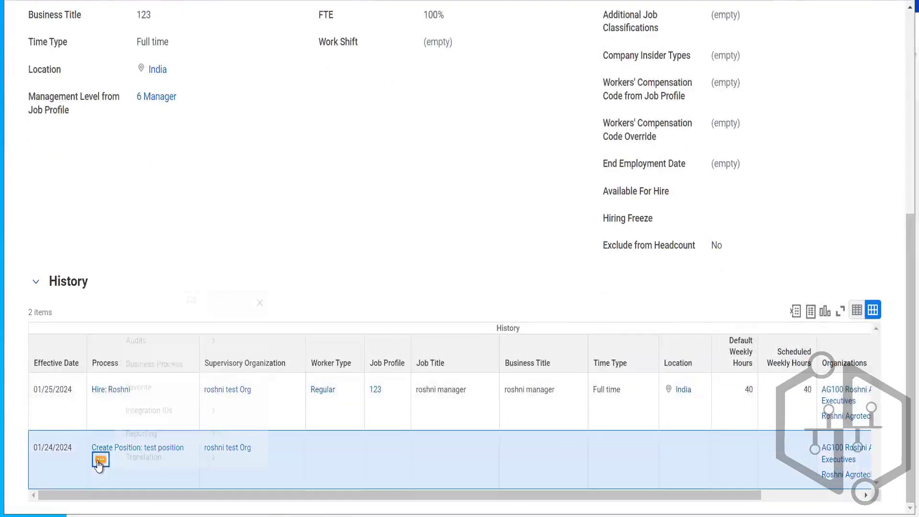
pyautogui.moveTo(199, 325)
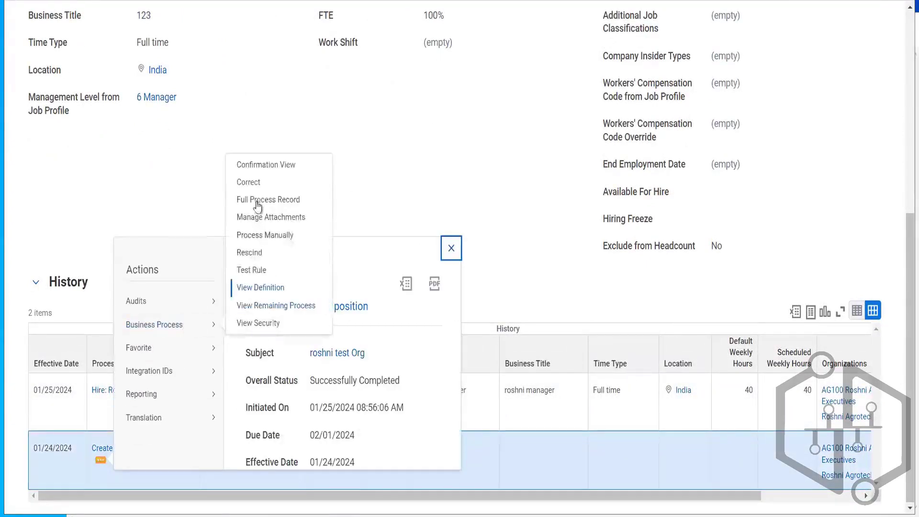
pyautogui.click(248, 182)
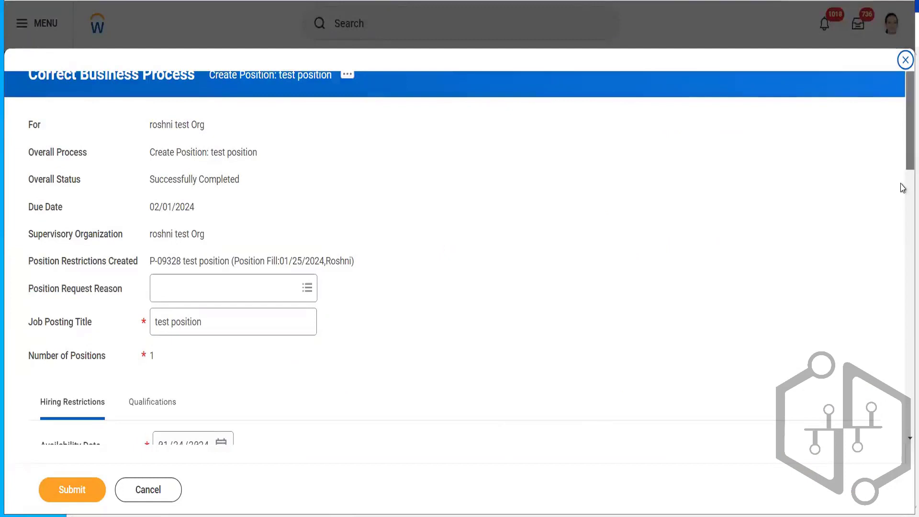
# - Set the position's availability date to 01/24/2002
pyautogui.scroll(-5, 903, 189)
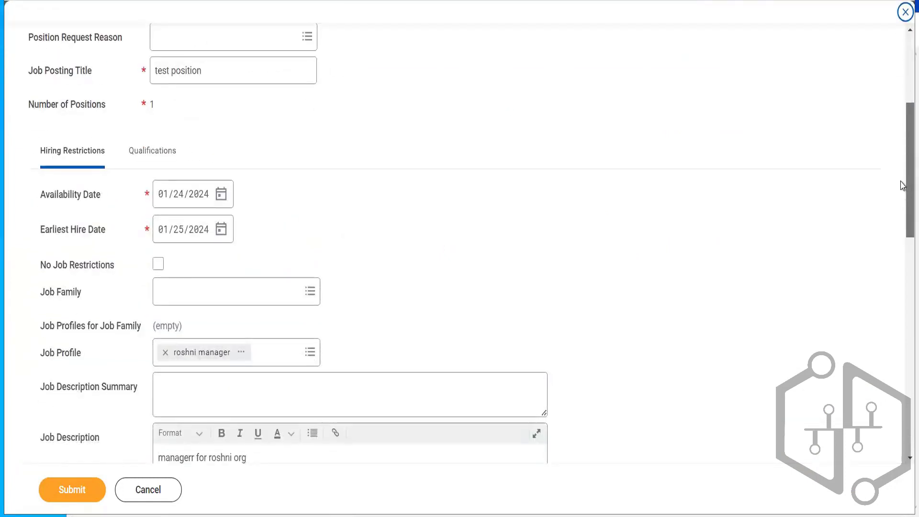
pyautogui.scroll(2, 903, 187)
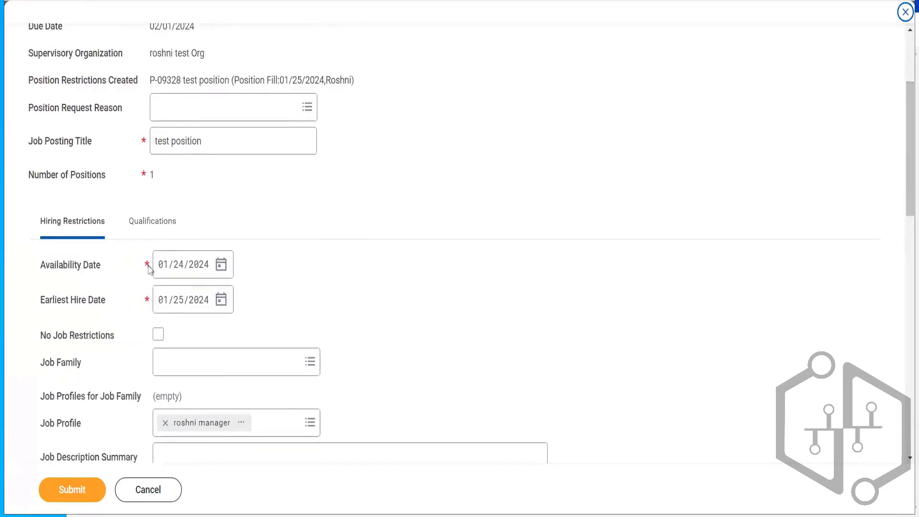
pyautogui.click(197, 267)
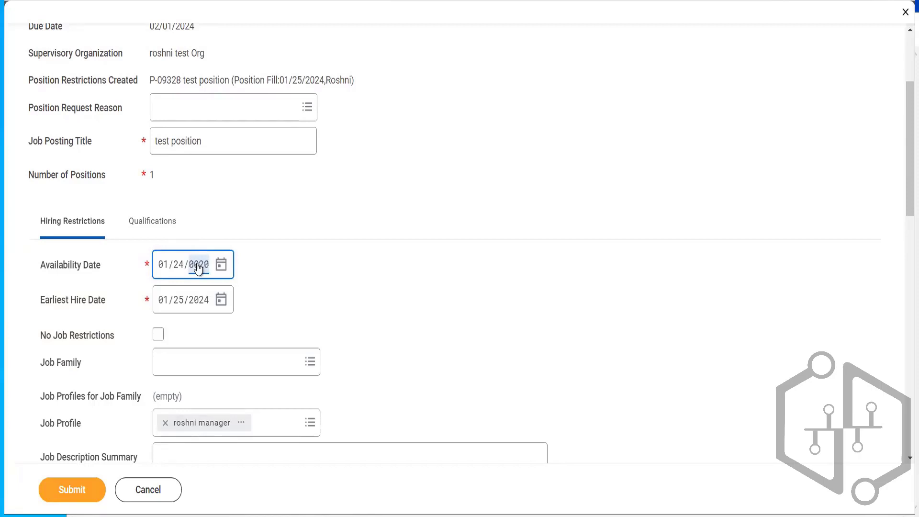
pyautogui.write('2012')
pyautogui.click(308, 281)
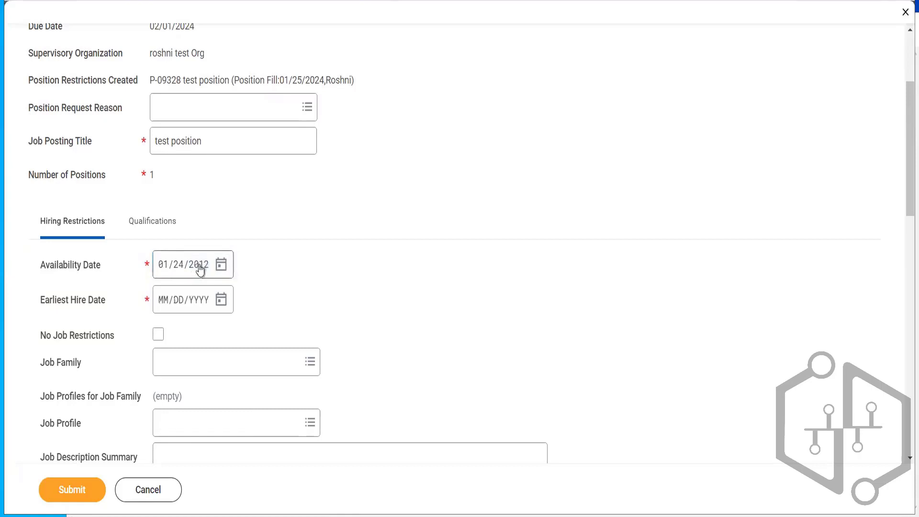
pyautogui.click(200, 269)
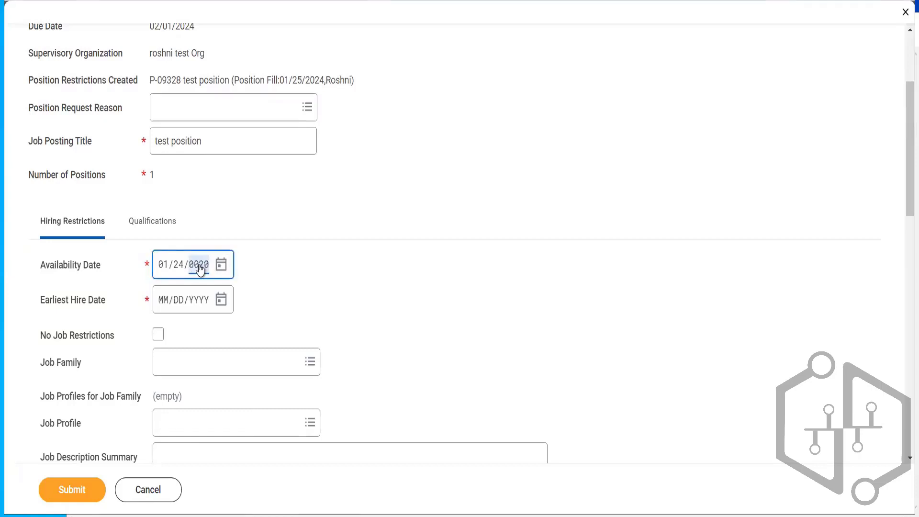
pyautogui.write('2020')
pyautogui.click(304, 286)
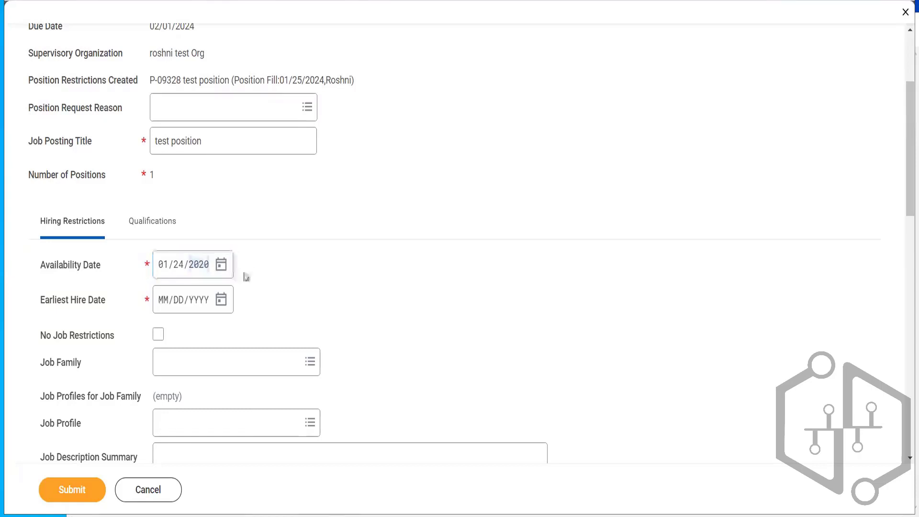
pyautogui.click(200, 269)
pyautogui.write('20')
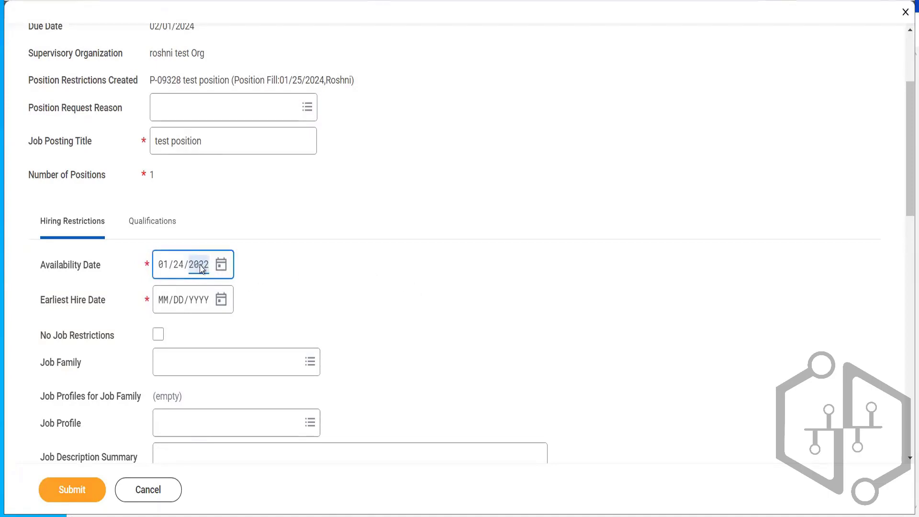
pyautogui.click(352, 287)
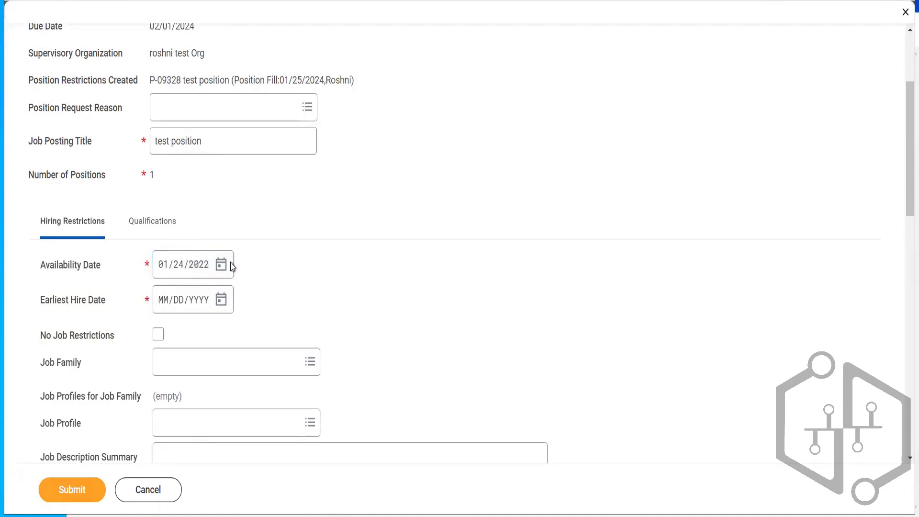
pyautogui.click(202, 267)
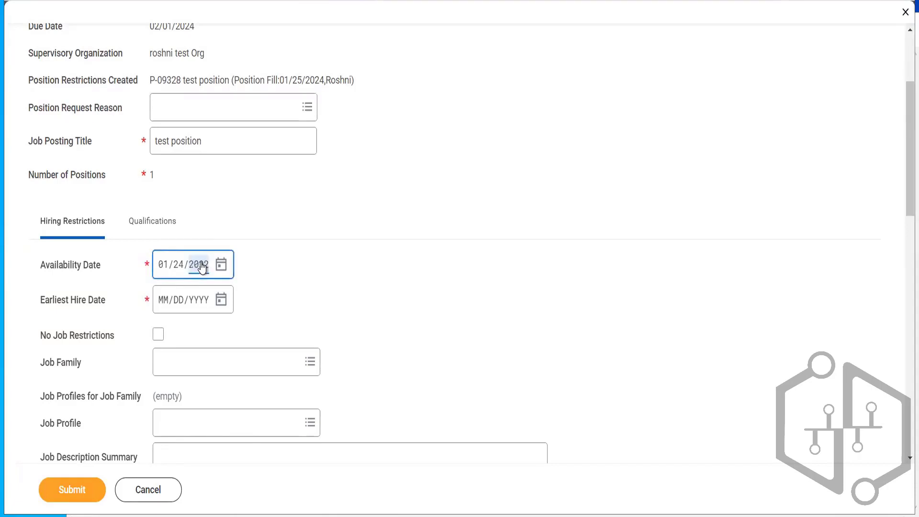
pyautogui.click(347, 297)
pyautogui.click(201, 268)
pyautogui.click(327, 305)
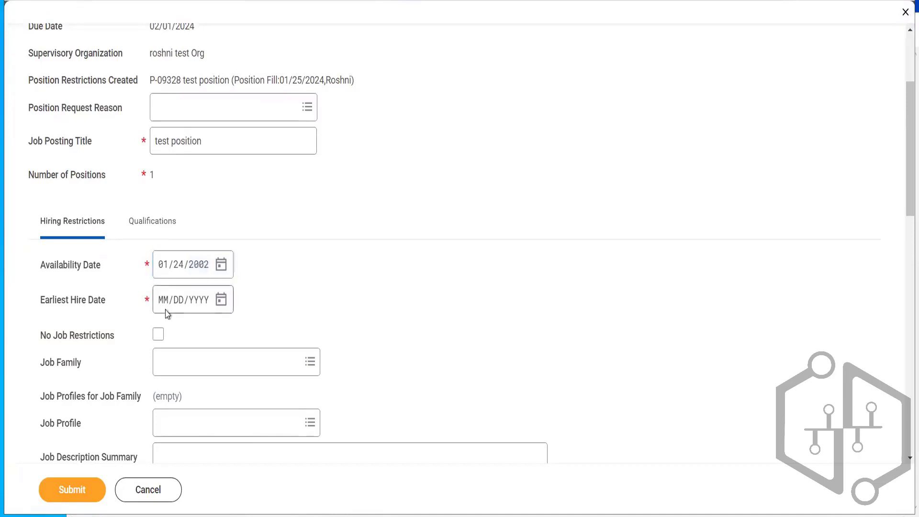
# - Set the earliest hire date to 01/24/2002
pyautogui.click(164, 309)
pyautogui.write('01/24/')
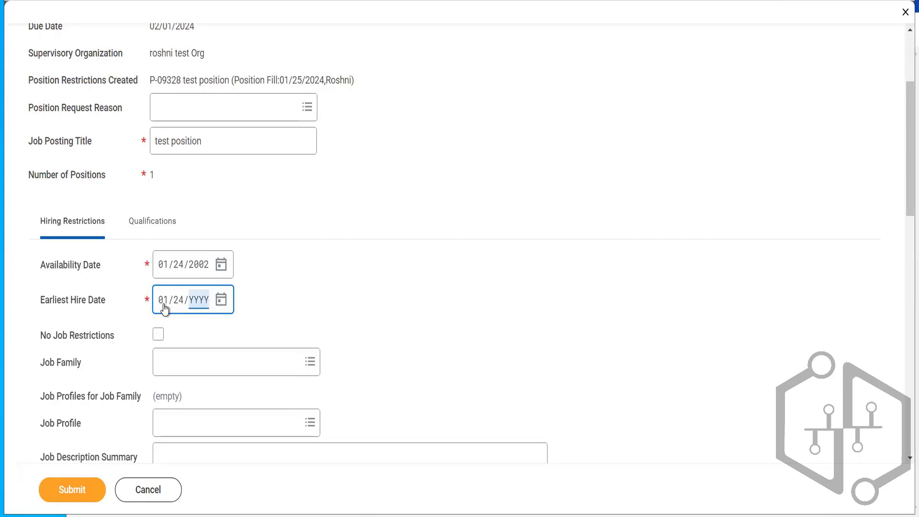
pyautogui.write('2002')
pyautogui.click(454, 332)
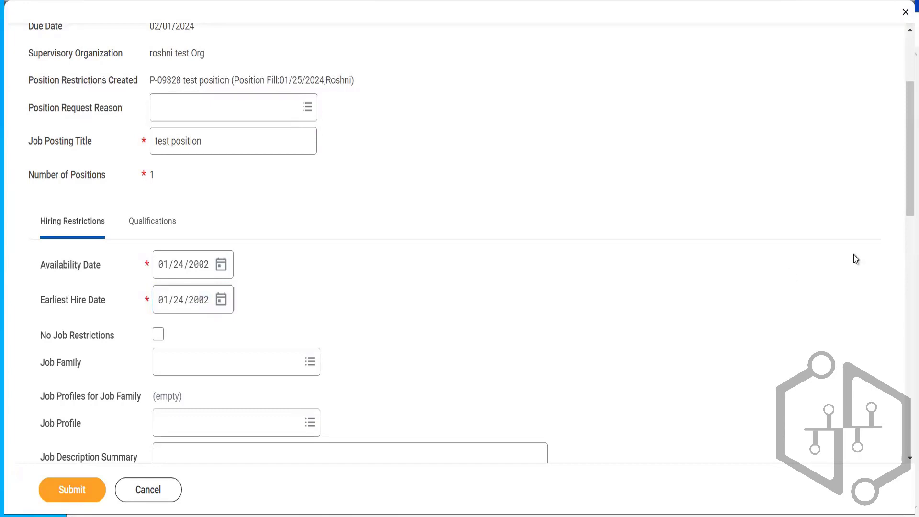
# - Enter the comment Test and submit the business process correction
pyautogui.scroll(-12, 901, 258)
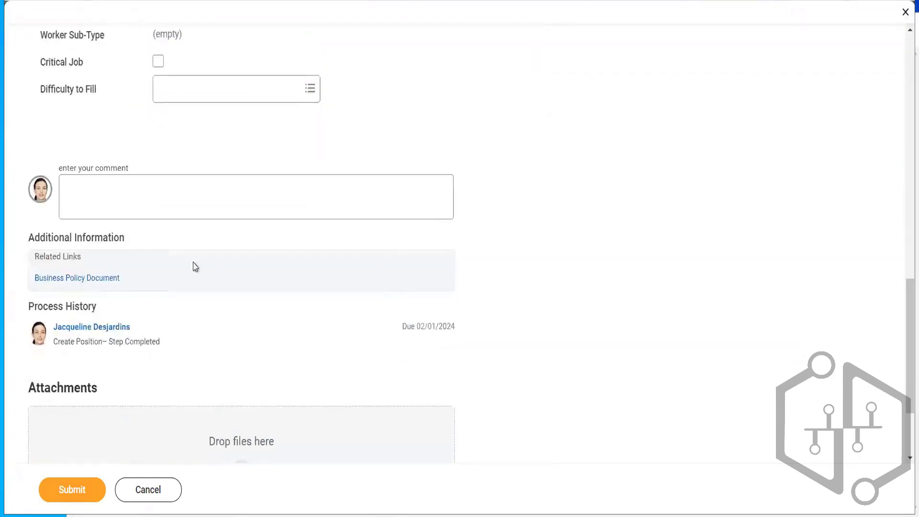
pyautogui.click(188, 197)
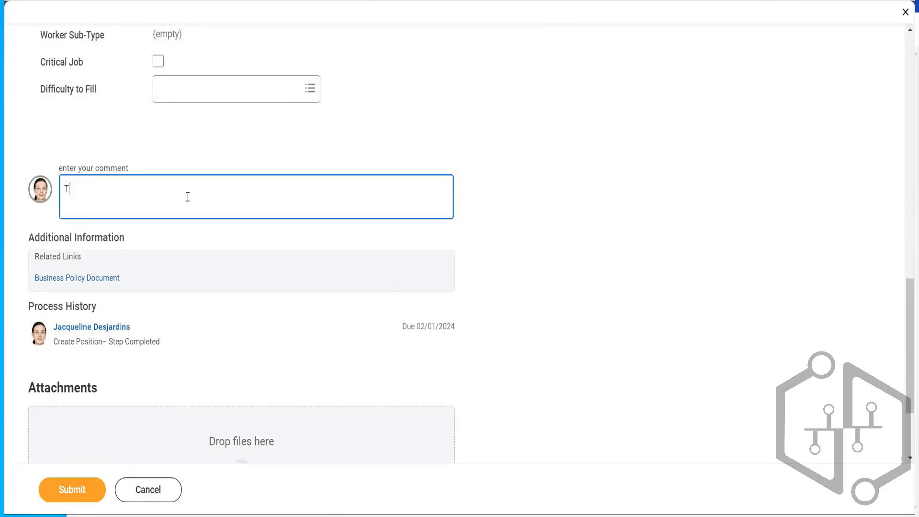
pyautogui.click(70, 488)
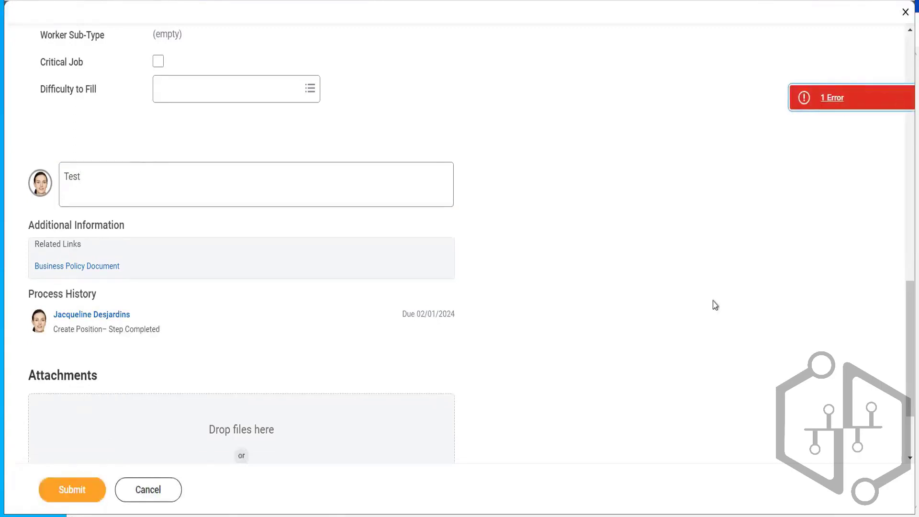
# - Review the submission error and select No Job Restrictions for the position
pyautogui.moveTo(906, 309); pyautogui.dragTo(902, 62)
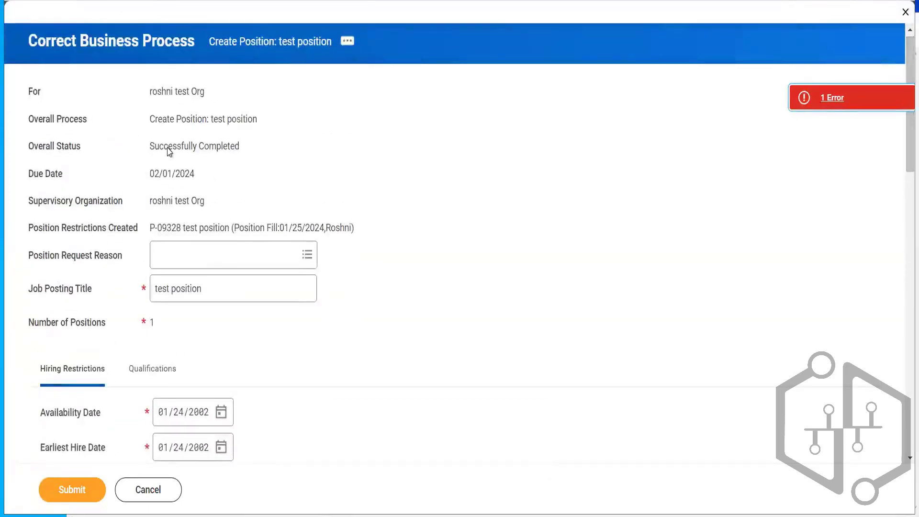
pyautogui.moveTo(169, 151); pyautogui.dragTo(293, 150)
pyautogui.click(444, 197)
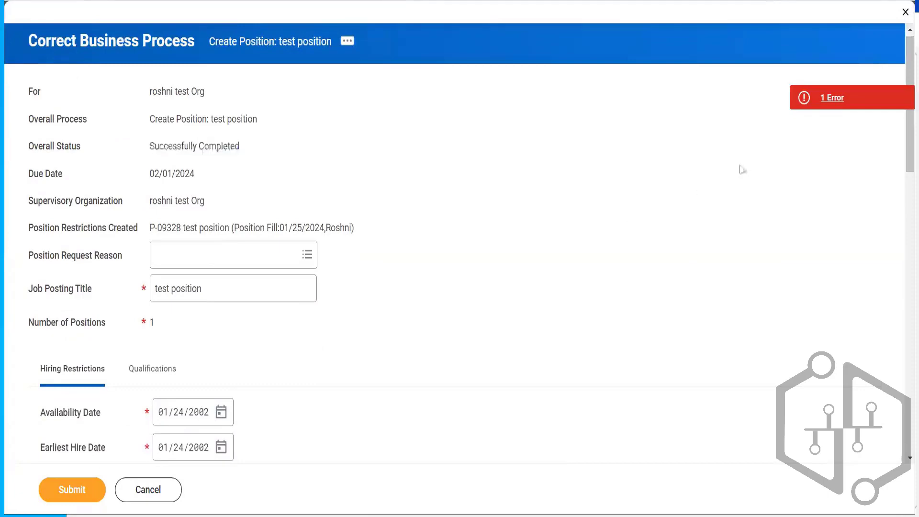
pyautogui.click(833, 98)
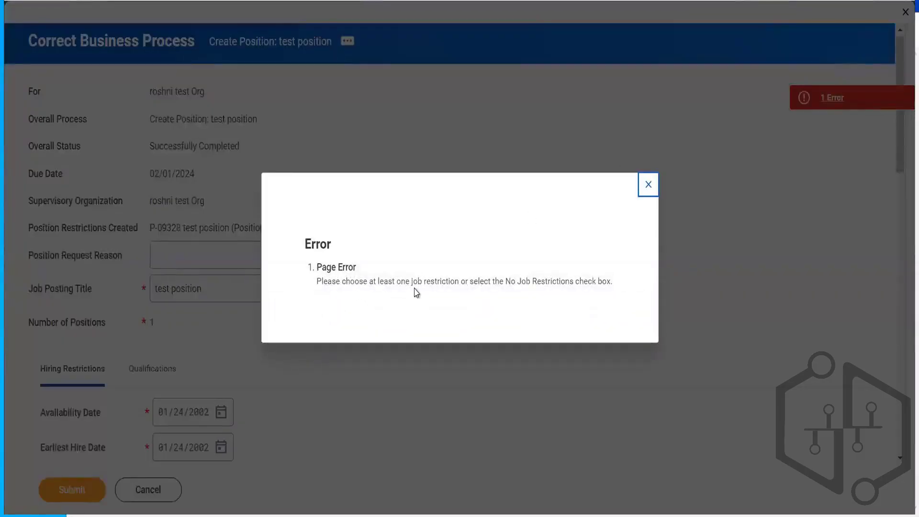
pyautogui.click(647, 188)
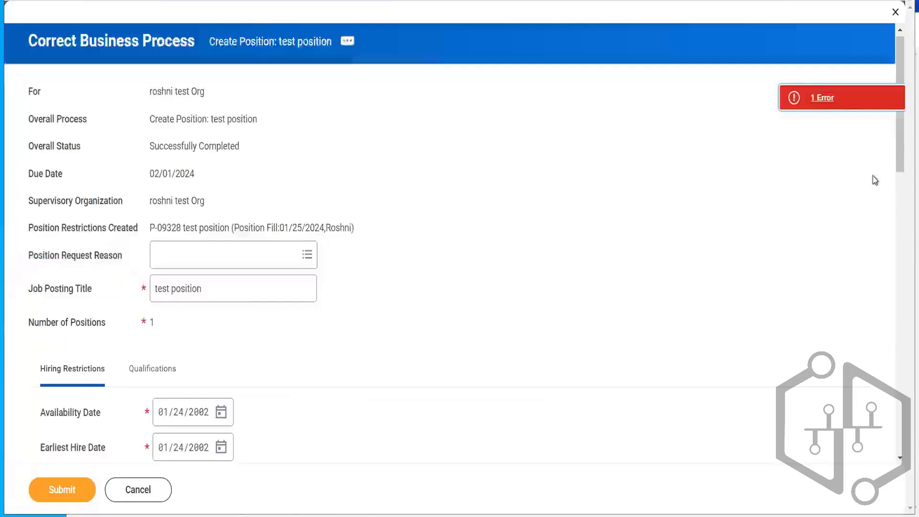
pyautogui.scroll(-5, 901, 192)
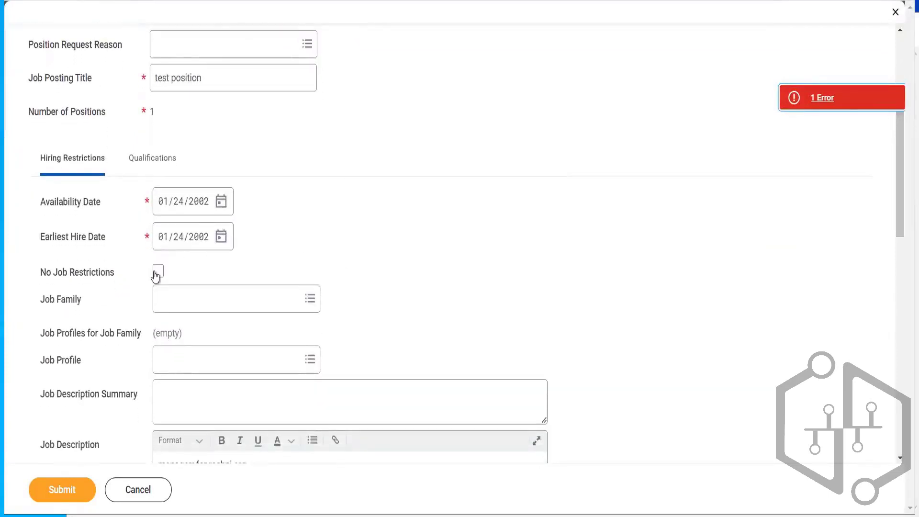
pyautogui.click(157, 271)
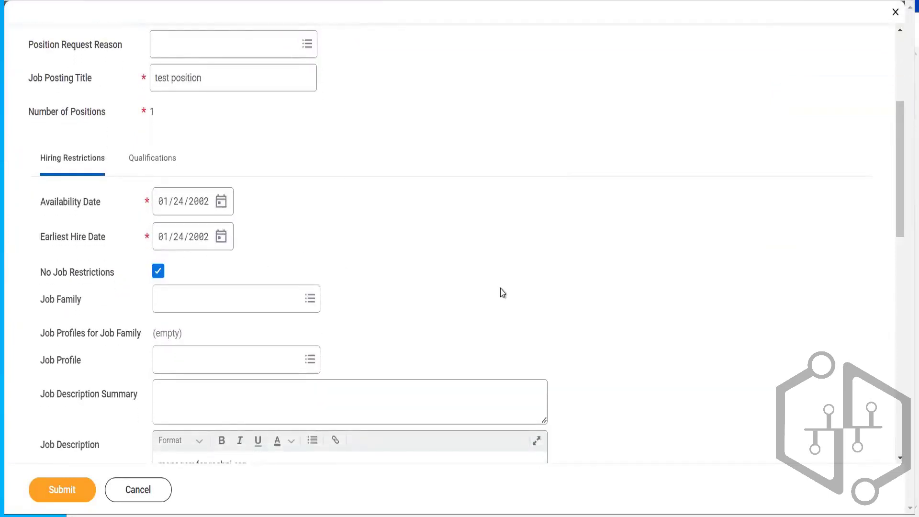
# - Submit the corrected position and review its corrected hiring restriction details
pyautogui.click(62, 493)
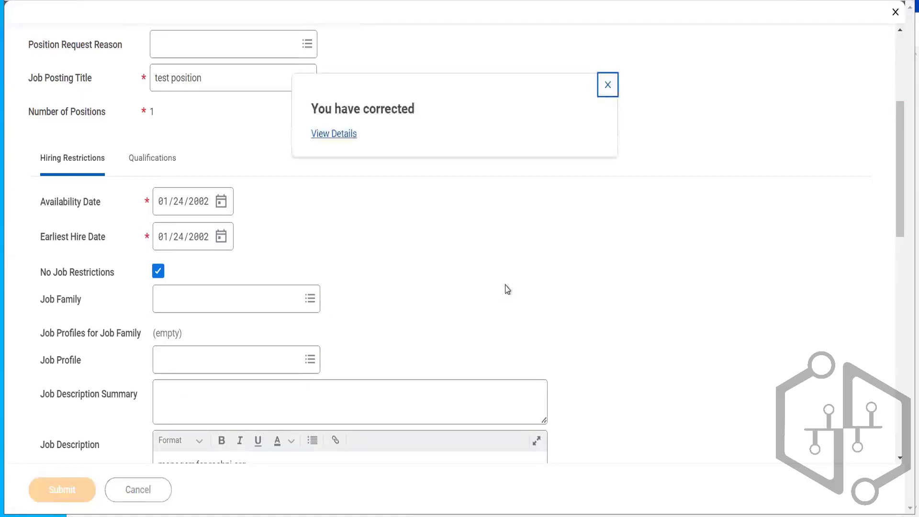
pyautogui.click(334, 135)
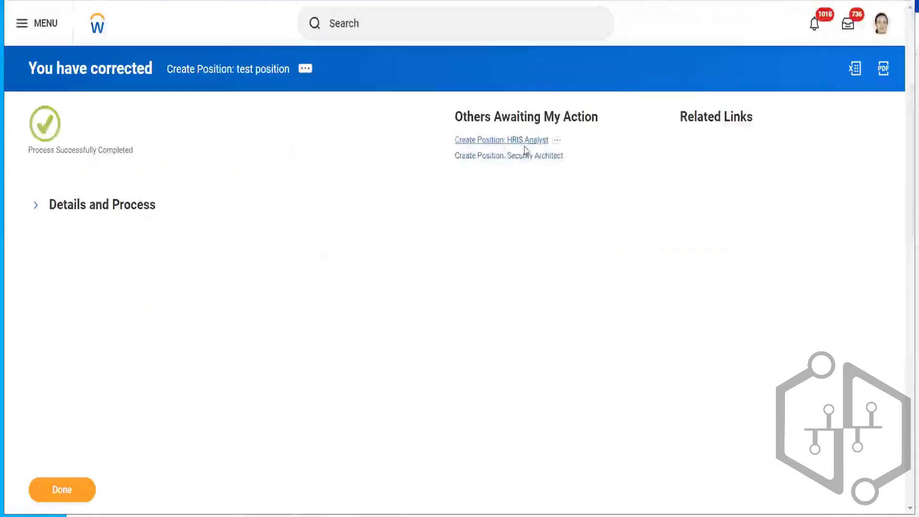
pyautogui.click(117, 211)
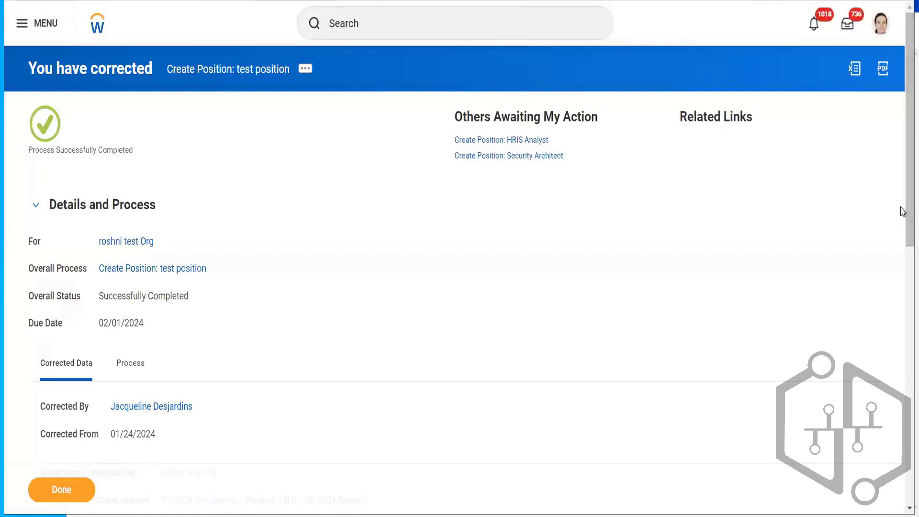
pyautogui.scroll(-3, 902, 265)
pyautogui.scroll(-3, 902, 265)
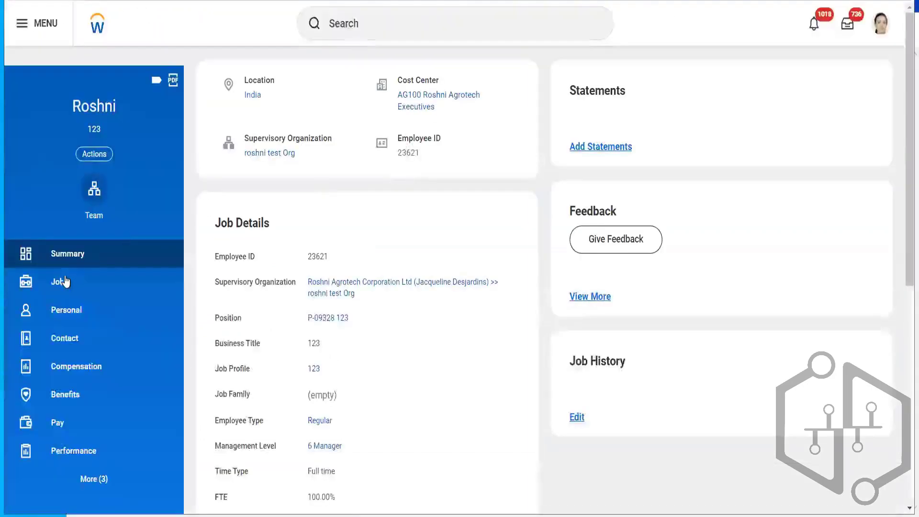
# - Start a correction of the worker's hire business process and set the hire date to 01/25/2002
pyautogui.click(66, 282)
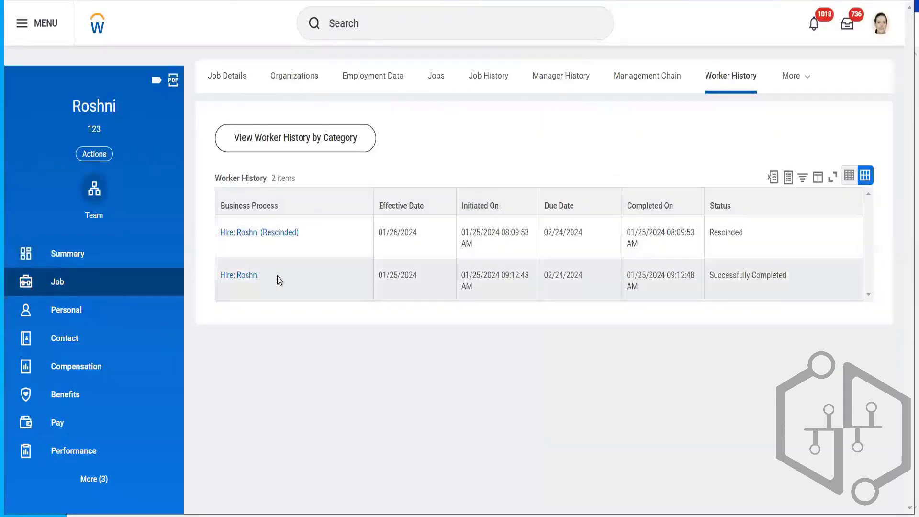
pyautogui.click(268, 277)
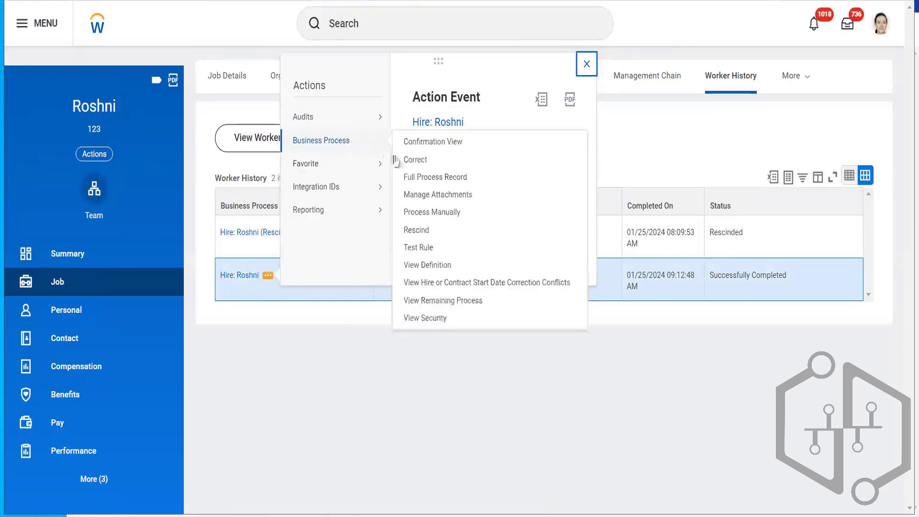
pyautogui.moveTo(381, 163)
pyautogui.moveTo(380, 140)
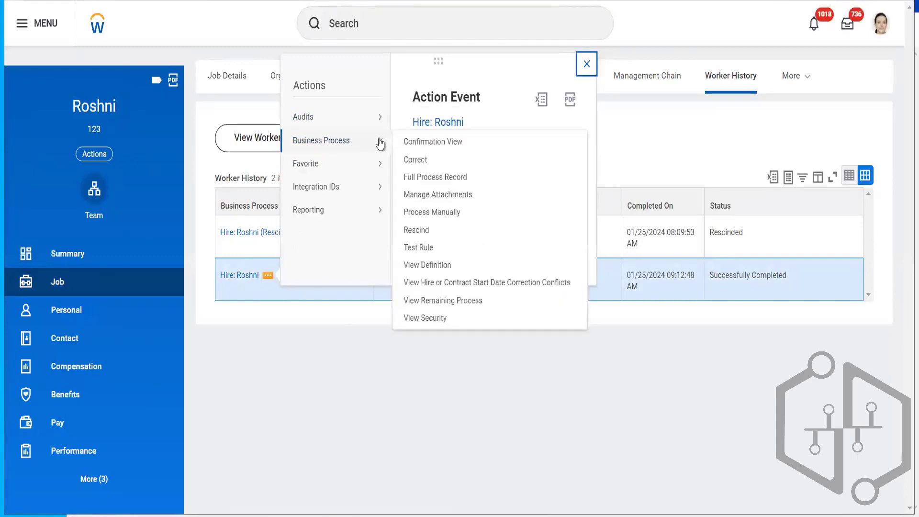
pyautogui.click(406, 157)
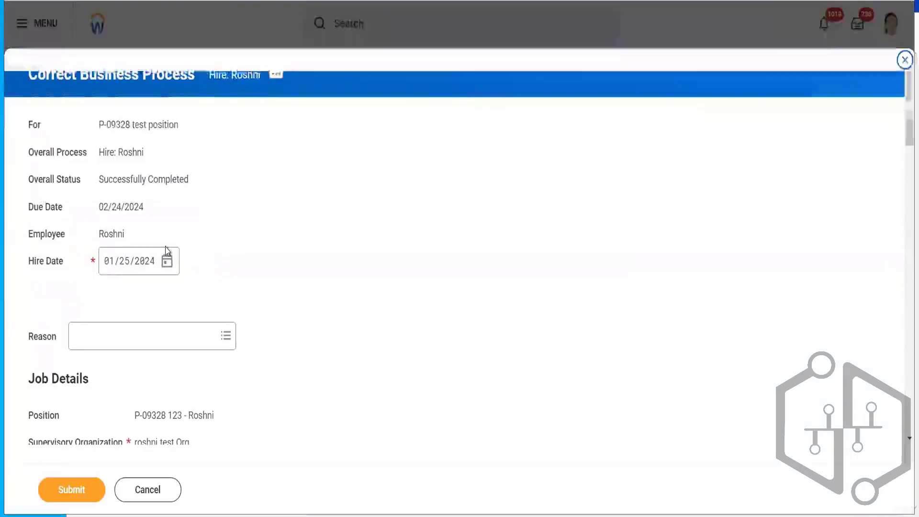
pyautogui.click(147, 268)
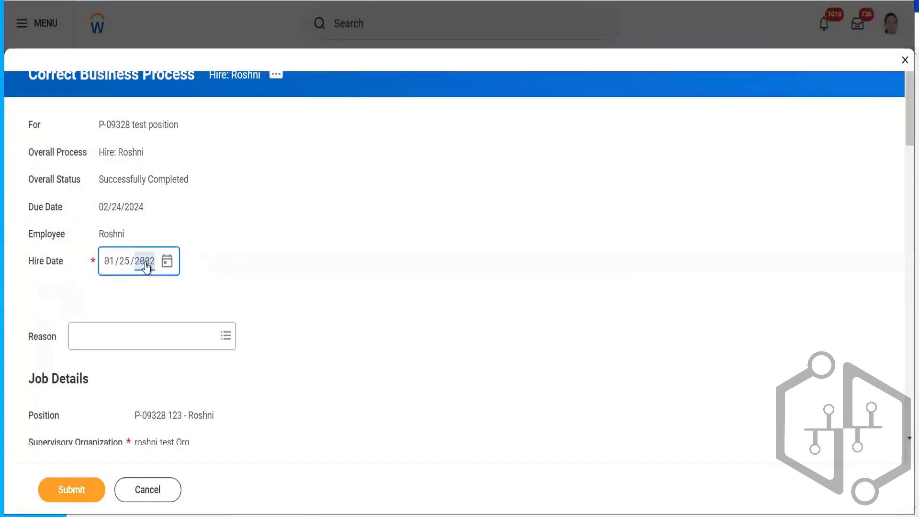
pyautogui.click(376, 273)
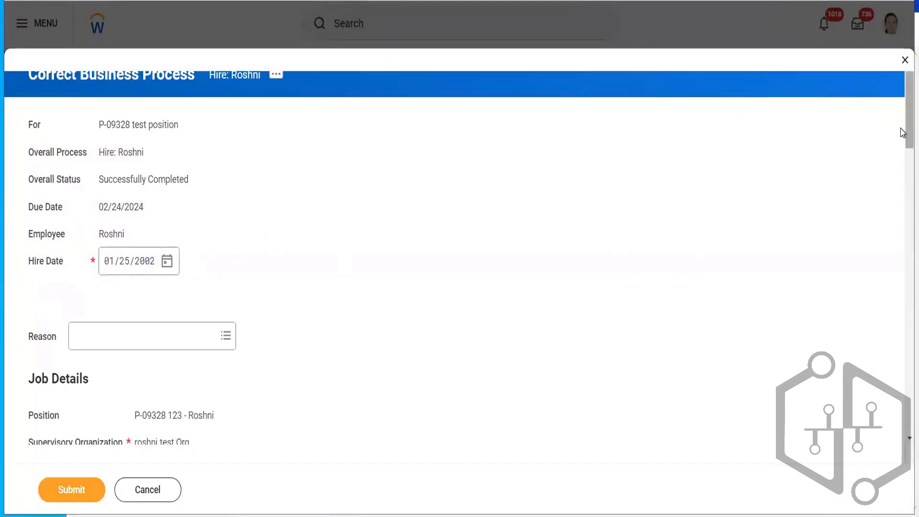
# - Add the comment test and submit the hire correction, closing the error that appears
pyautogui.moveTo(903, 126); pyautogui.dragTo(903, 351)
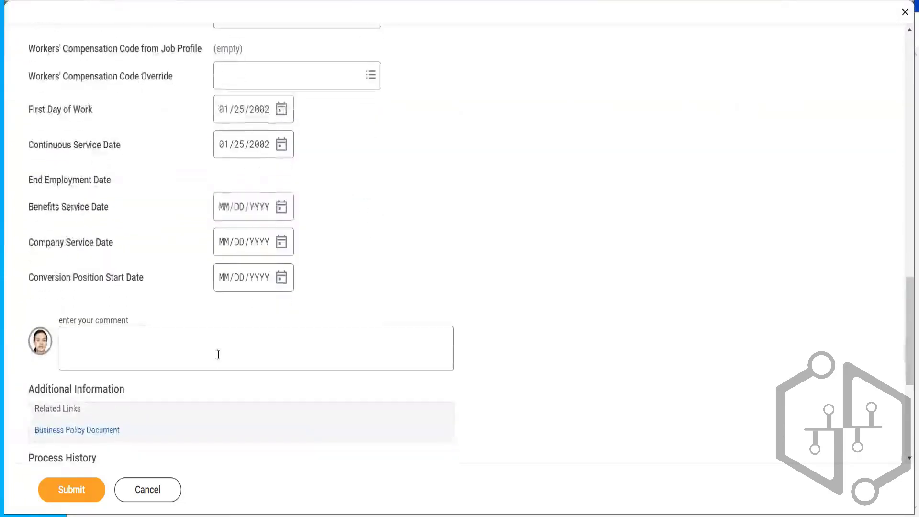
pyautogui.click(210, 346)
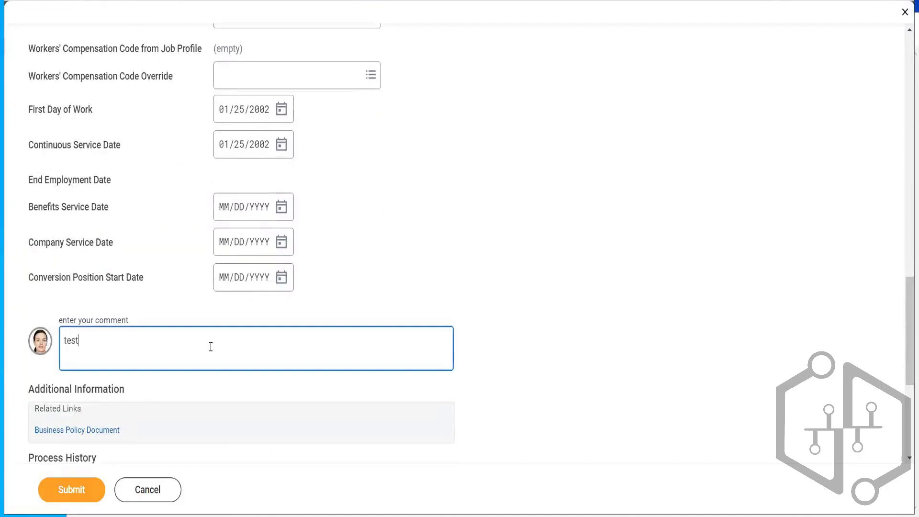
pyautogui.click(53, 483)
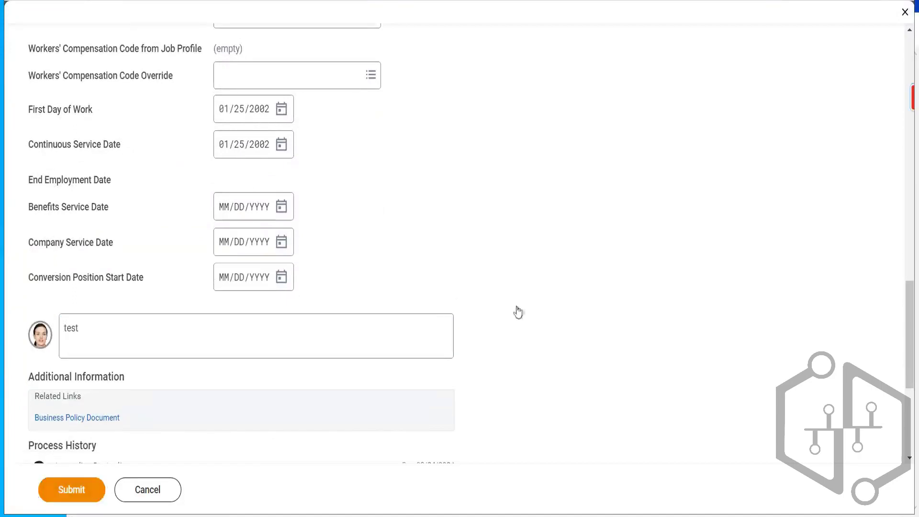
pyautogui.click(834, 105)
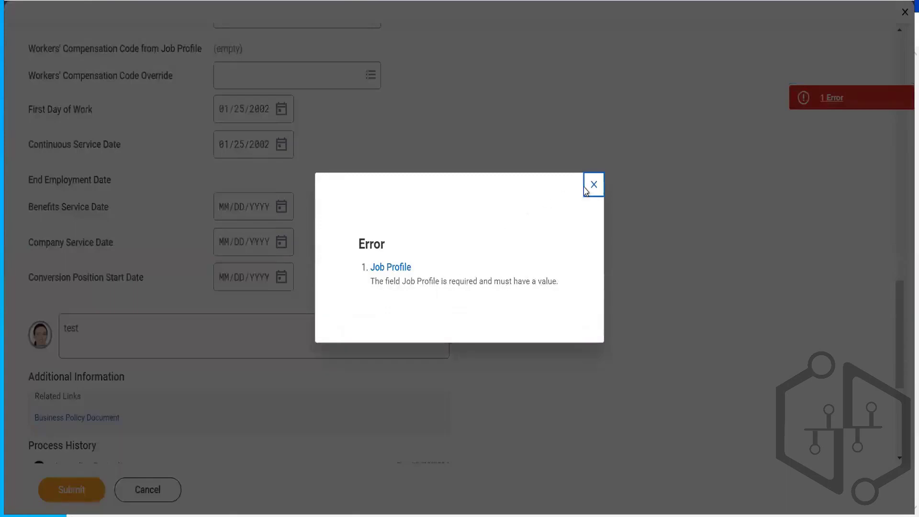
pyautogui.click(594, 184)
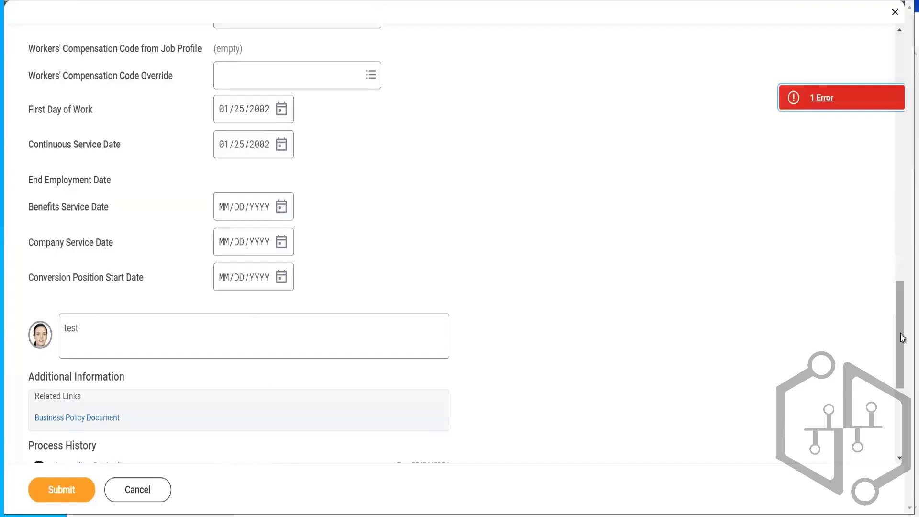
# - Set the hire correction's job profile to Analyst and submit it again
pyautogui.moveTo(902, 304); pyautogui.dragTo(897, 179)
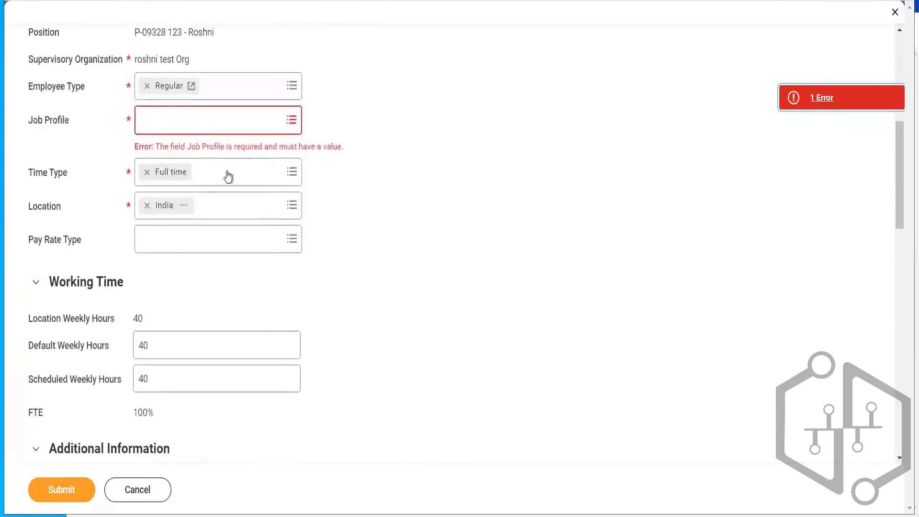
pyautogui.click(196, 122)
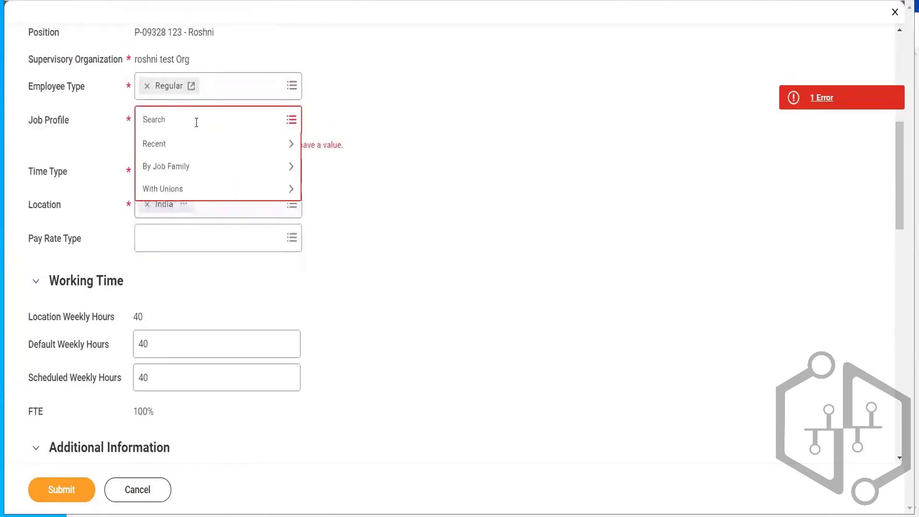
pyautogui.click(185, 144)
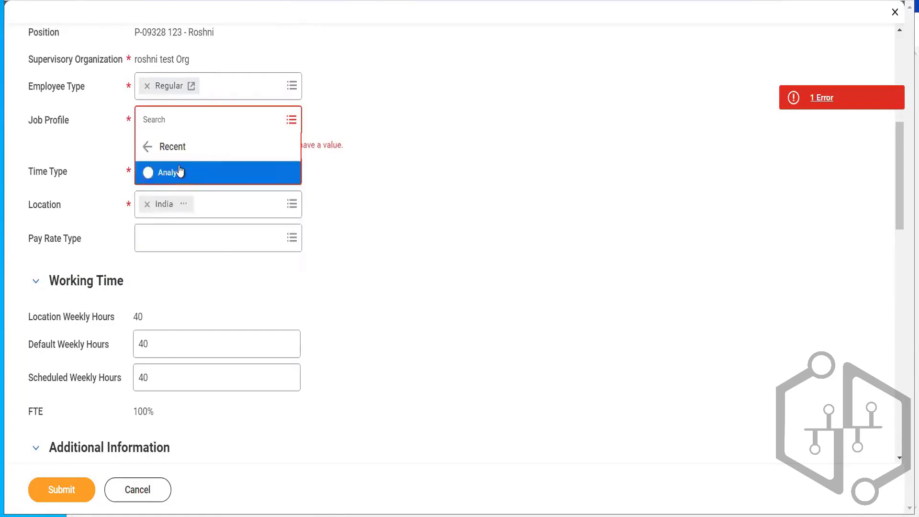
pyautogui.click(221, 173)
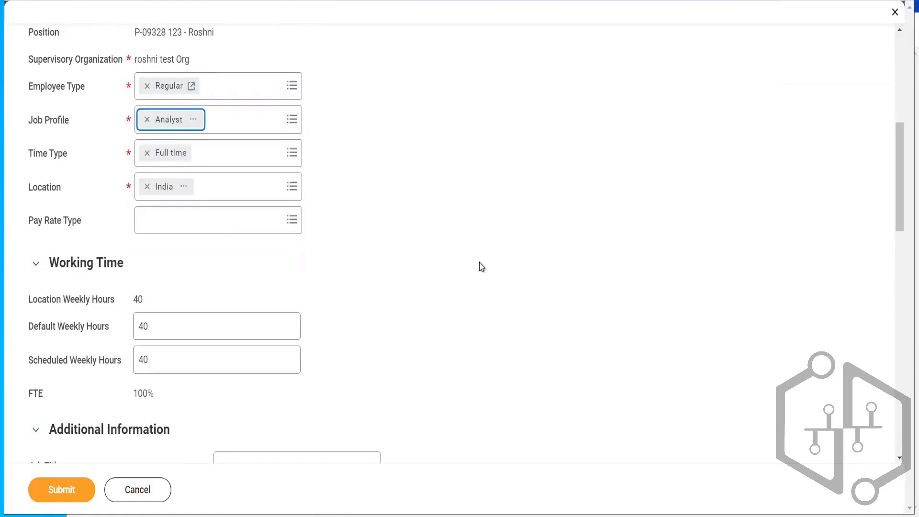
pyautogui.click(51, 493)
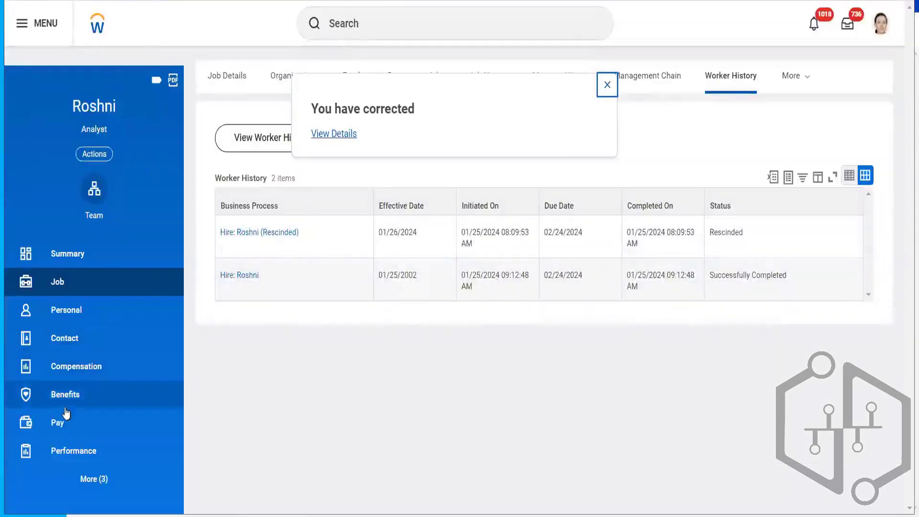
# - Review the worker's absence balances and the summary's hire date and length of service
pyautogui.click(72, 254)
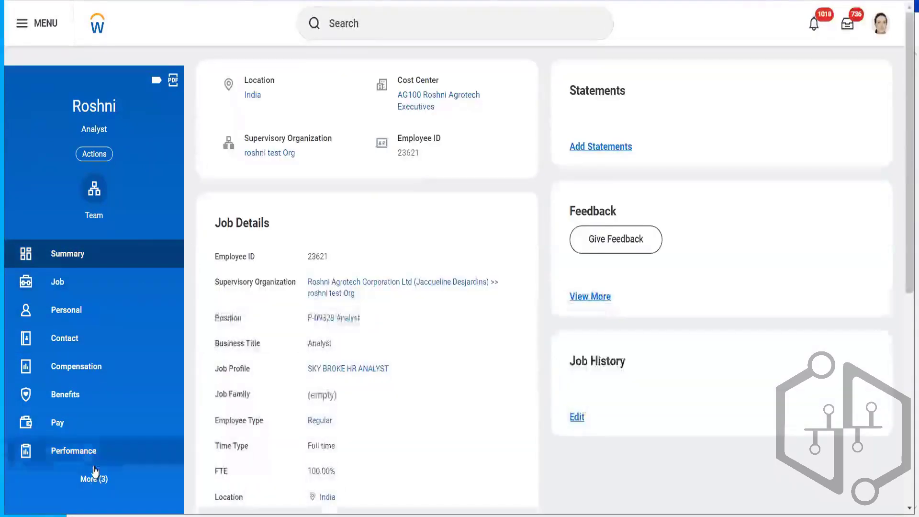
pyautogui.click(94, 479)
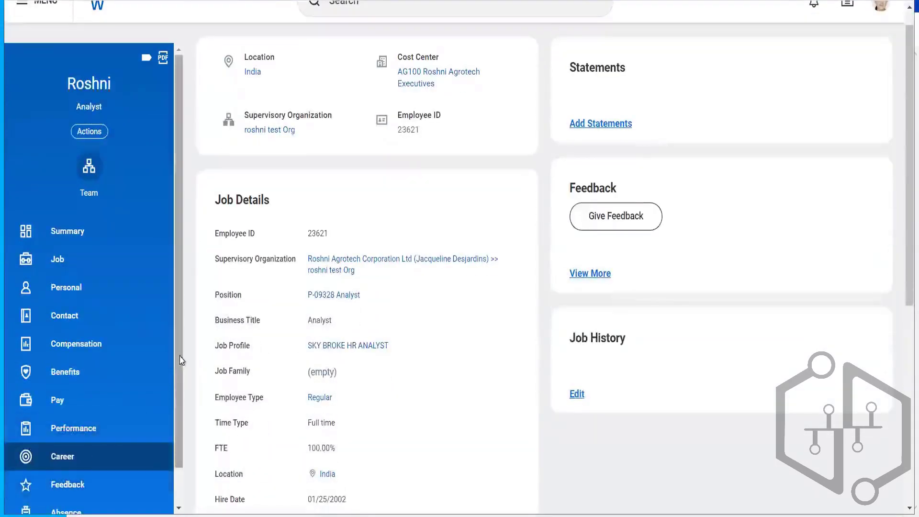
pyautogui.scroll(-2, 177, 360)
pyautogui.click(76, 472)
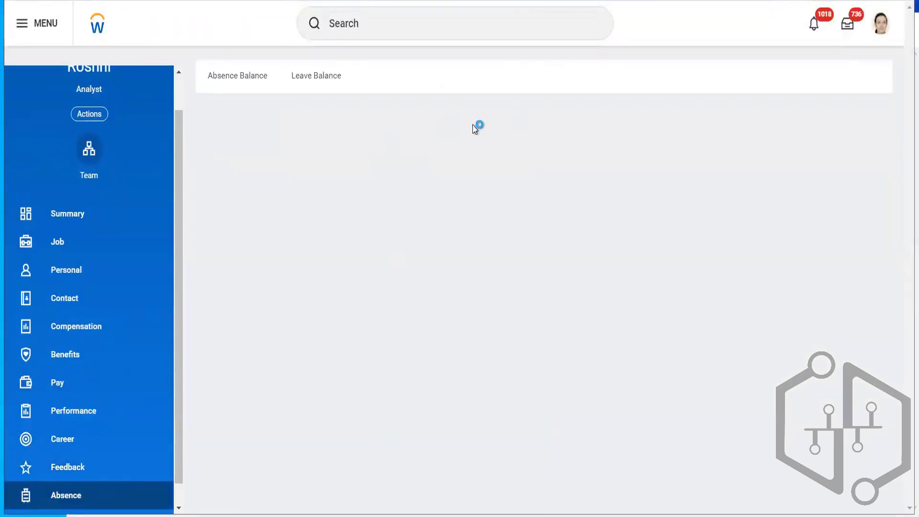
pyautogui.click(254, 84)
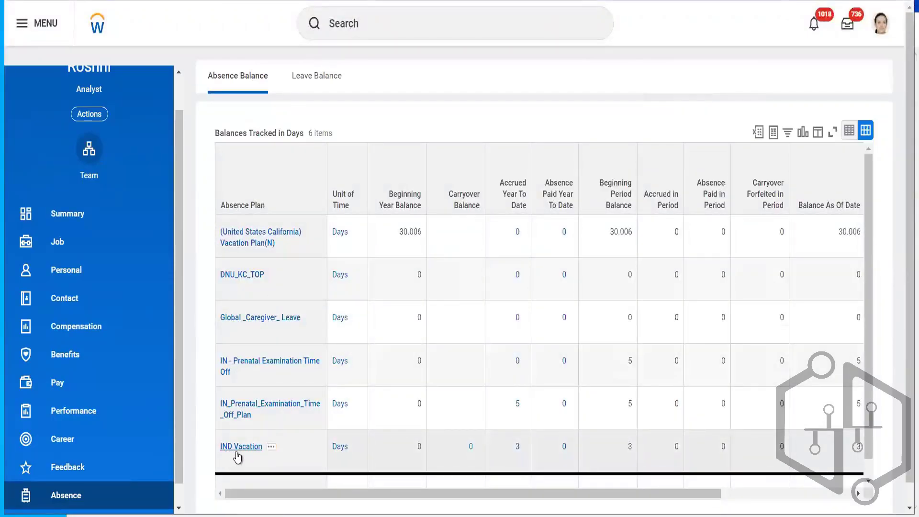
pyautogui.click(65, 212)
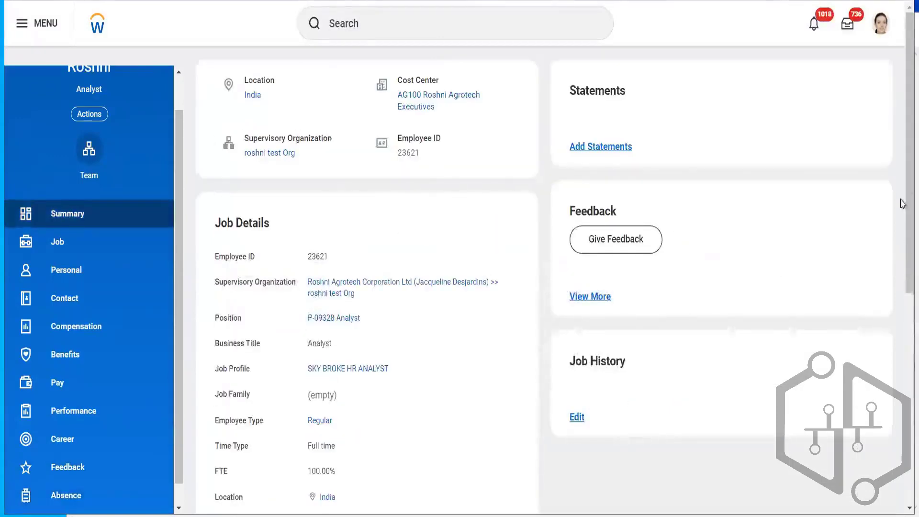
pyautogui.moveTo(902, 181); pyautogui.dragTo(903, 331)
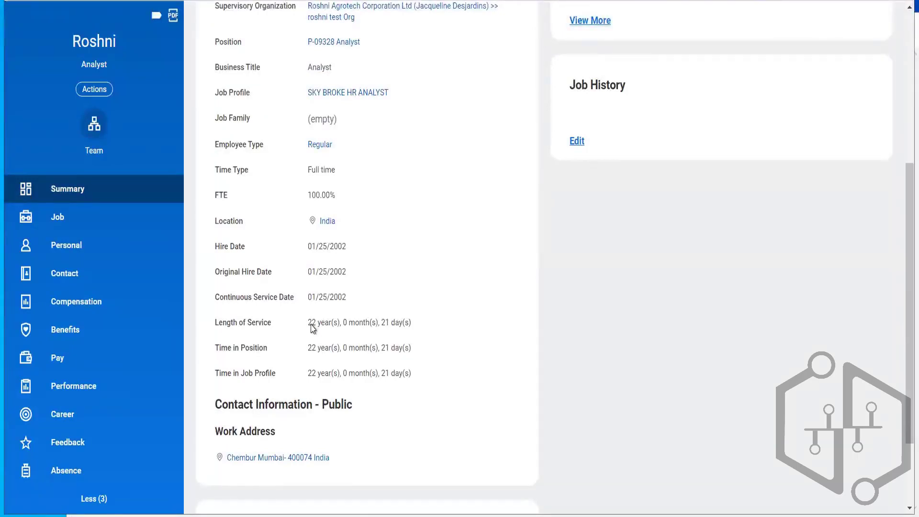
# - Open the worker's Time Off Results by Period and choose the IND Vacation time off plan
pyautogui.click(93, 91)
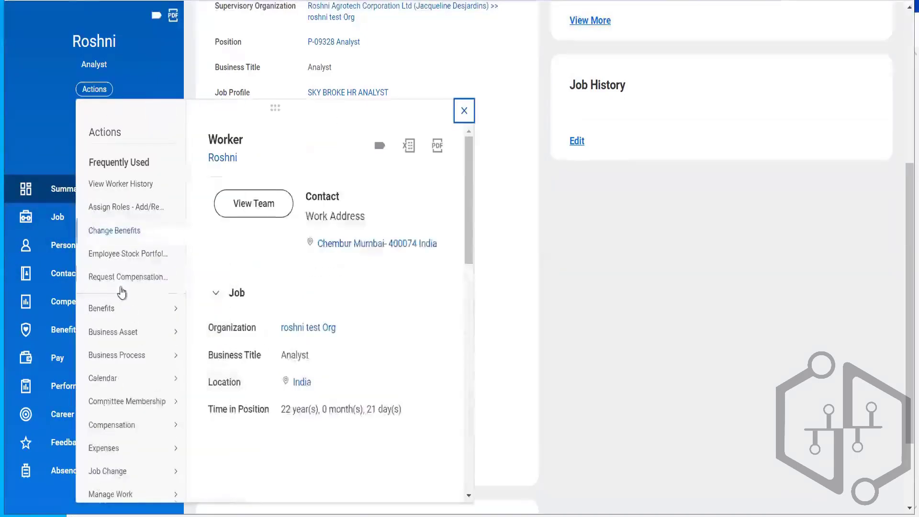
pyautogui.scroll(-2, 467, 286)
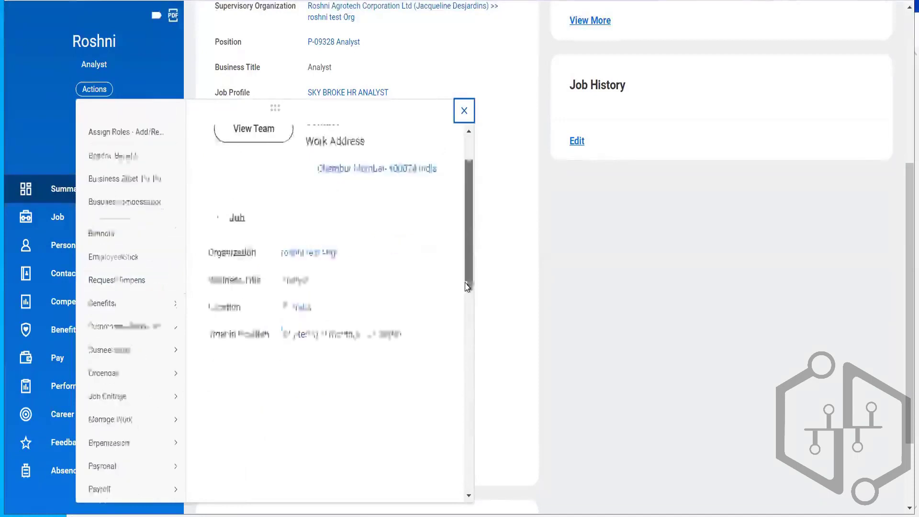
pyautogui.scroll(-6, 467, 287)
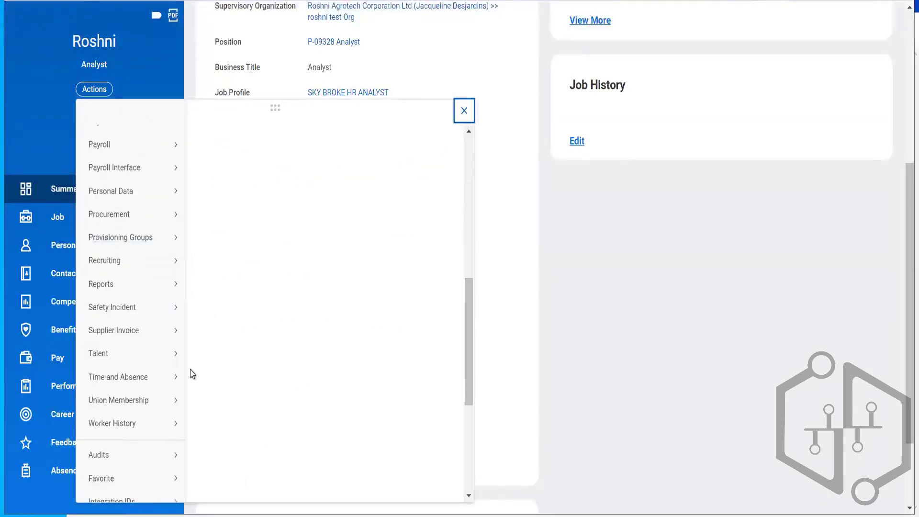
pyautogui.moveTo(169, 383)
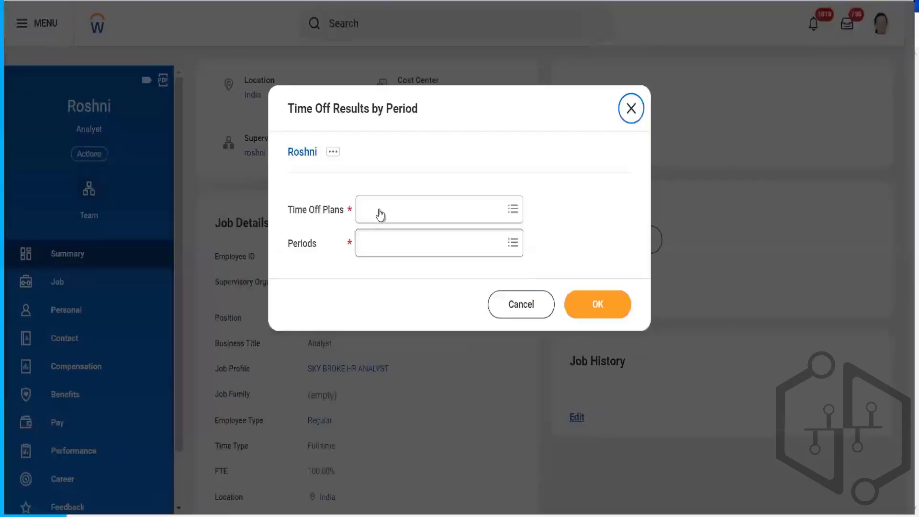
pyautogui.click(375, 210)
pyautogui.write('ind')
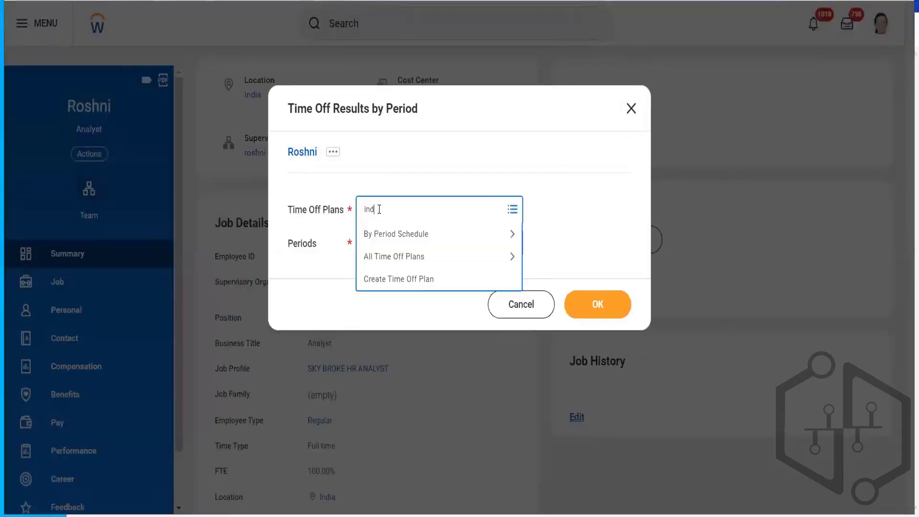
pyautogui.press('Return')
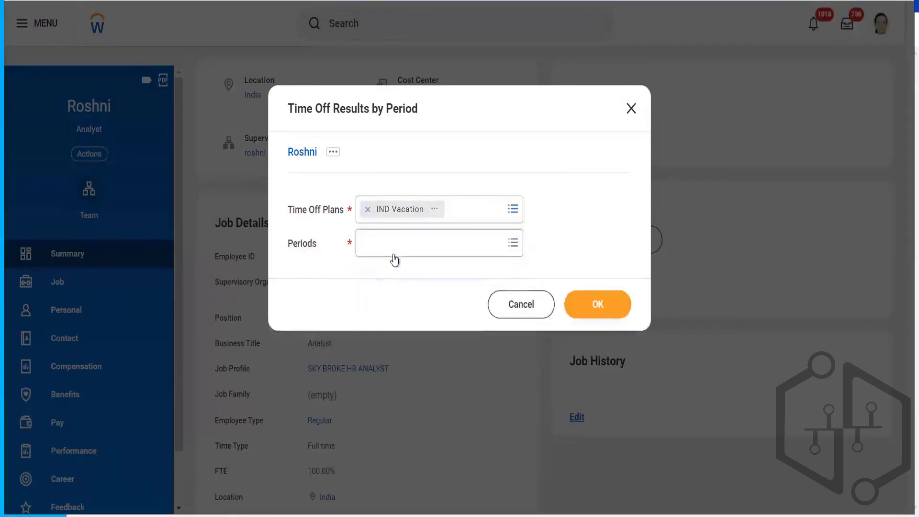
# - Select all 2024 monthly periods and run the time off results report
pyautogui.click(390, 244)
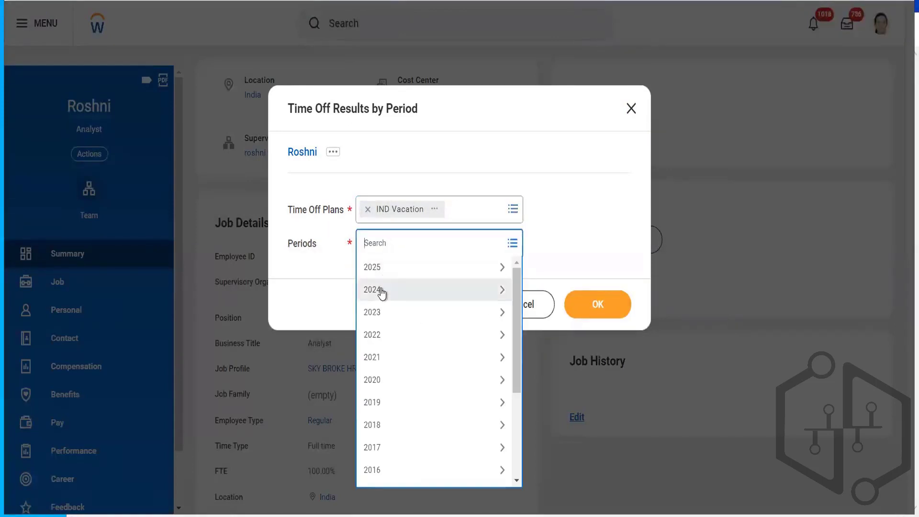
pyautogui.click(382, 292)
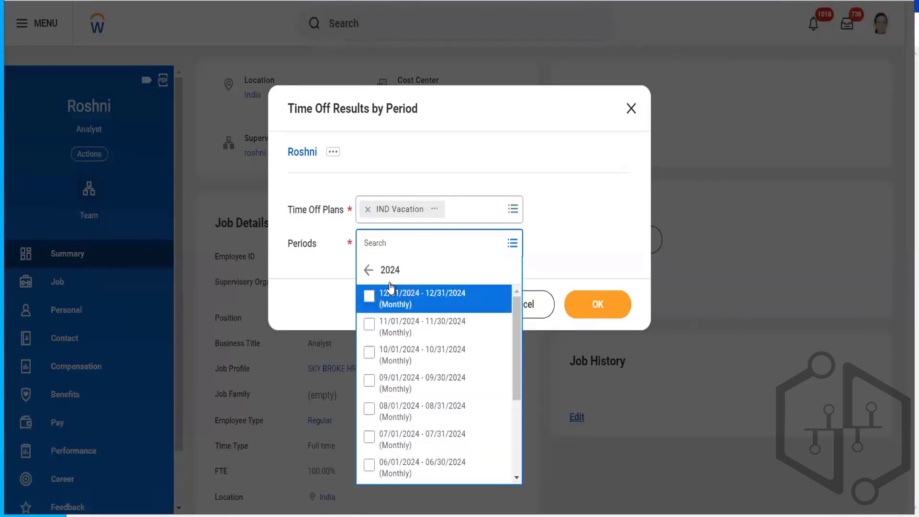
pyautogui.hotkey('ctrl', 'a')
pyautogui.press('Return')
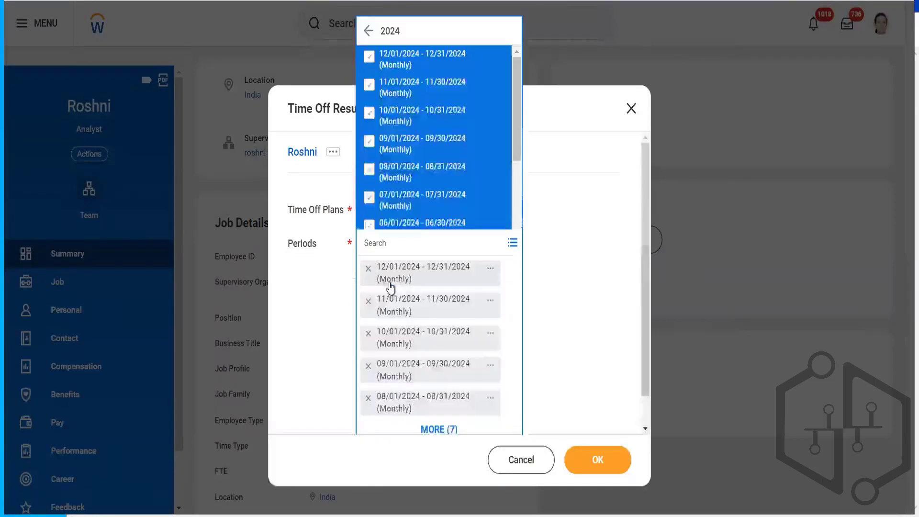
pyautogui.click(579, 302)
pyautogui.click(597, 460)
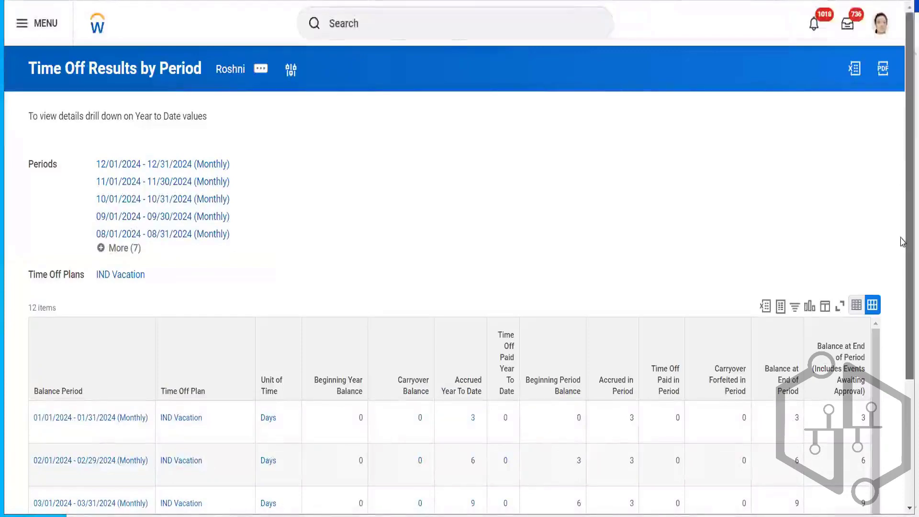
# - Review the monthly accrued amounts and period balances in the IND Vacation time off results table
pyautogui.scroll(-3, 902, 172)
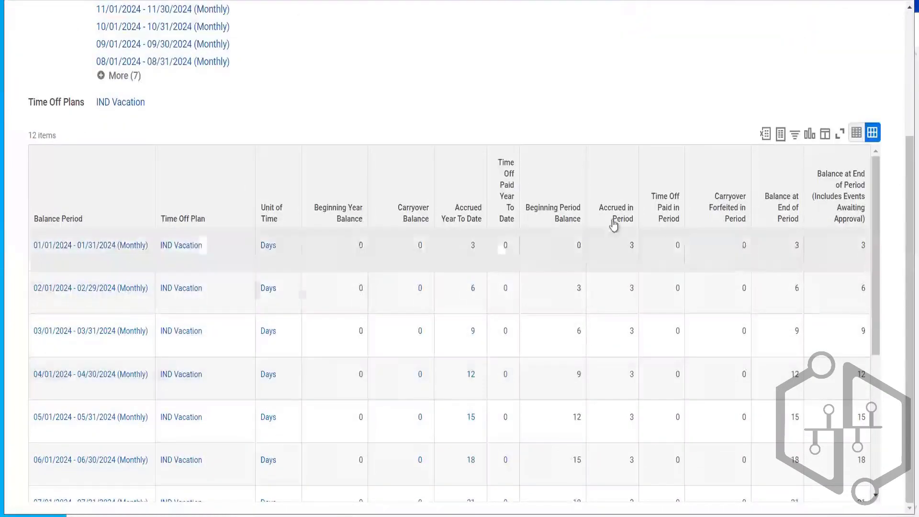
pyautogui.click(628, 249)
pyautogui.click(633, 290)
pyautogui.click(638, 343)
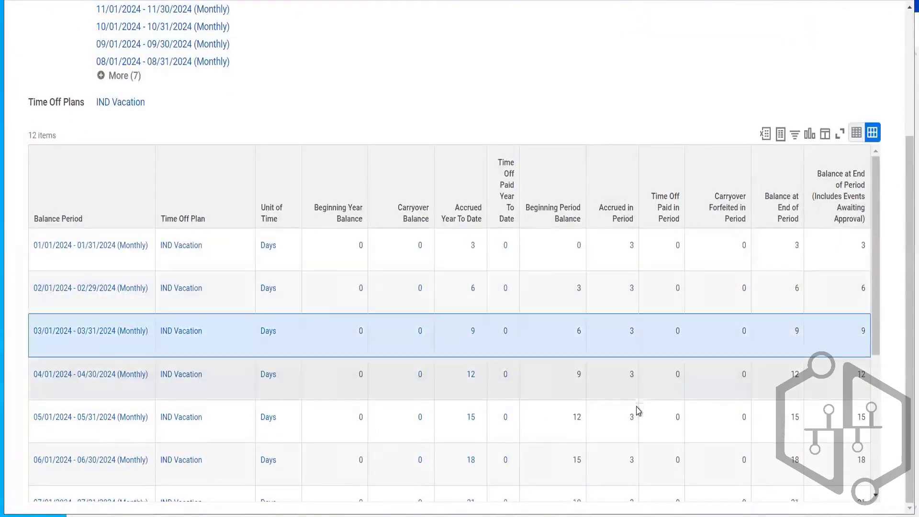
pyautogui.scroll(3, 903, 194)
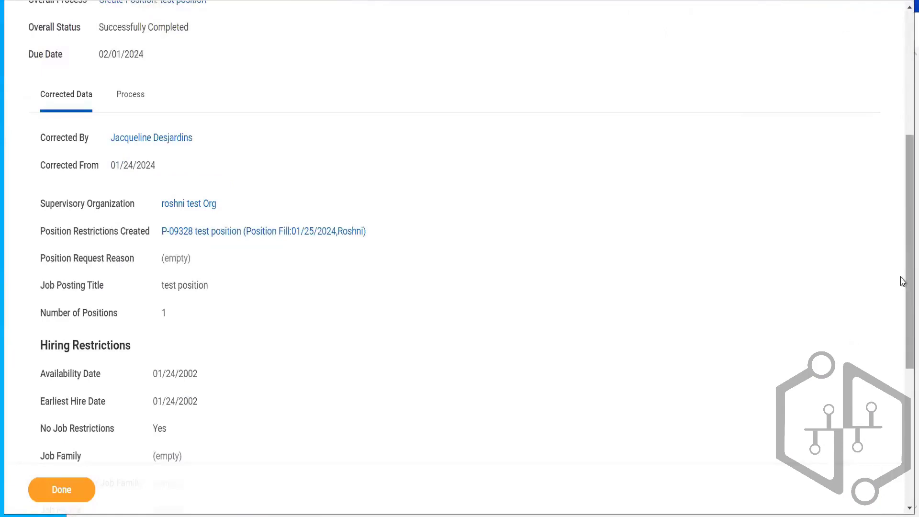
# - Review the corrected position's data and its process history
pyautogui.moveTo(903, 281); pyautogui.dragTo(904, 158)
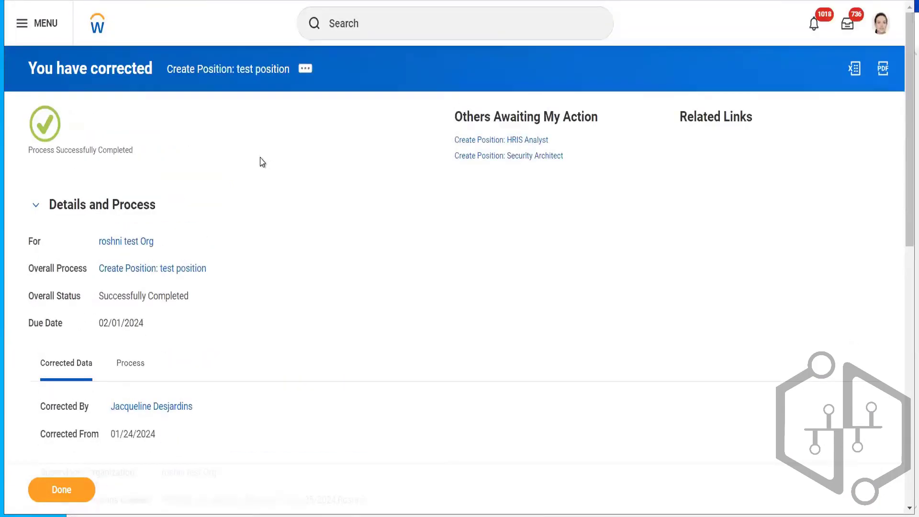
pyautogui.click(119, 374)
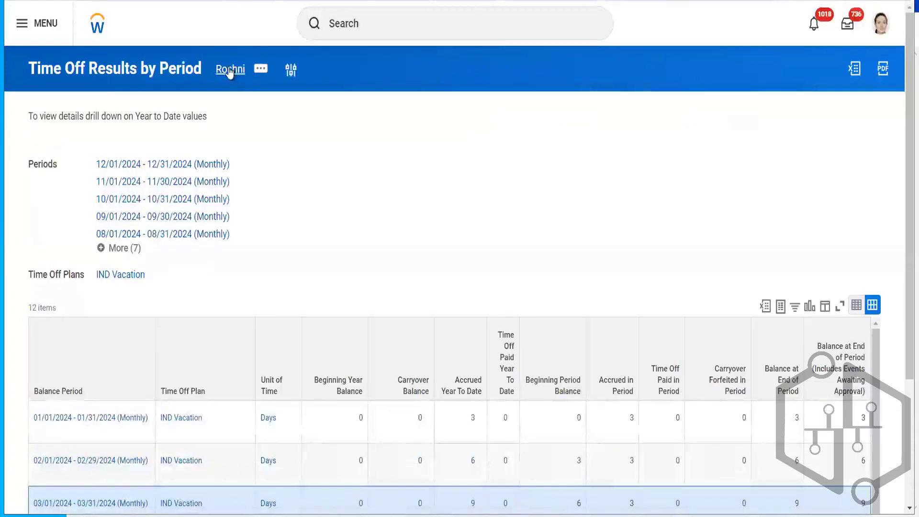
pyautogui.rightClick(230, 70)
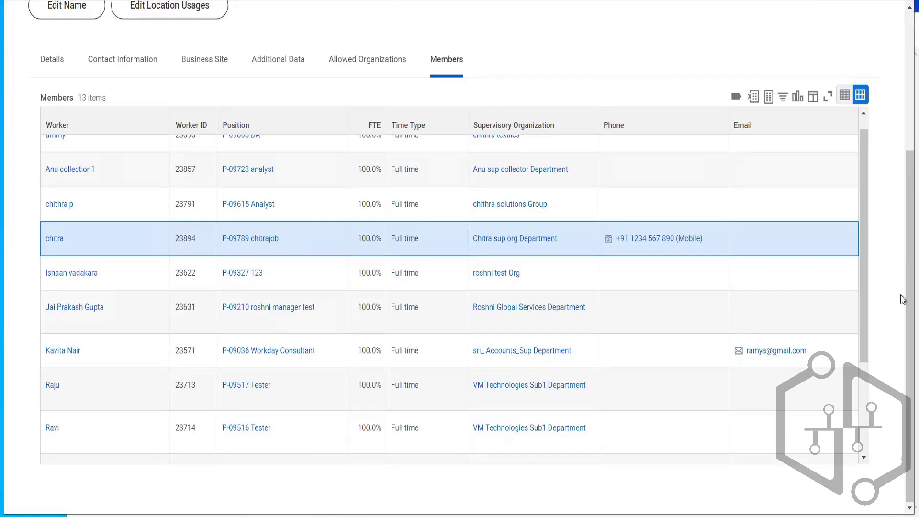
pyautogui.scroll(5, 902, 290)
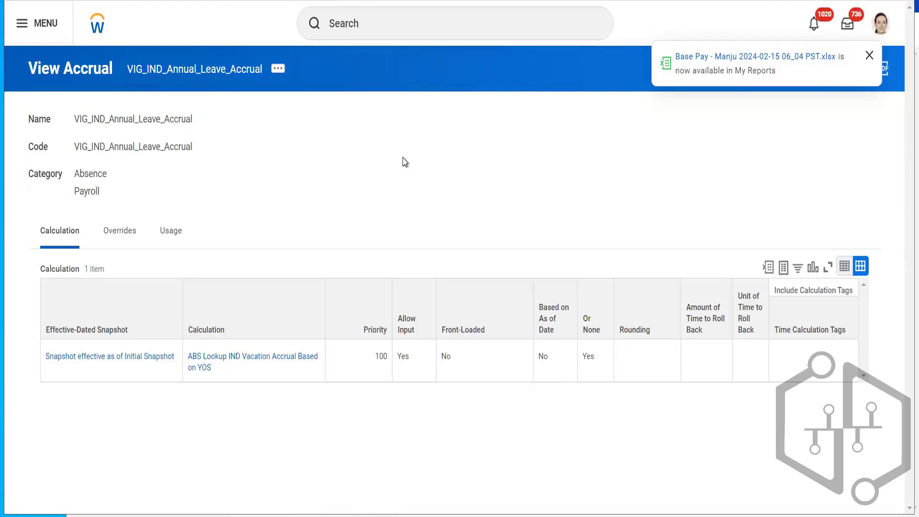
pyautogui.click(869, 55)
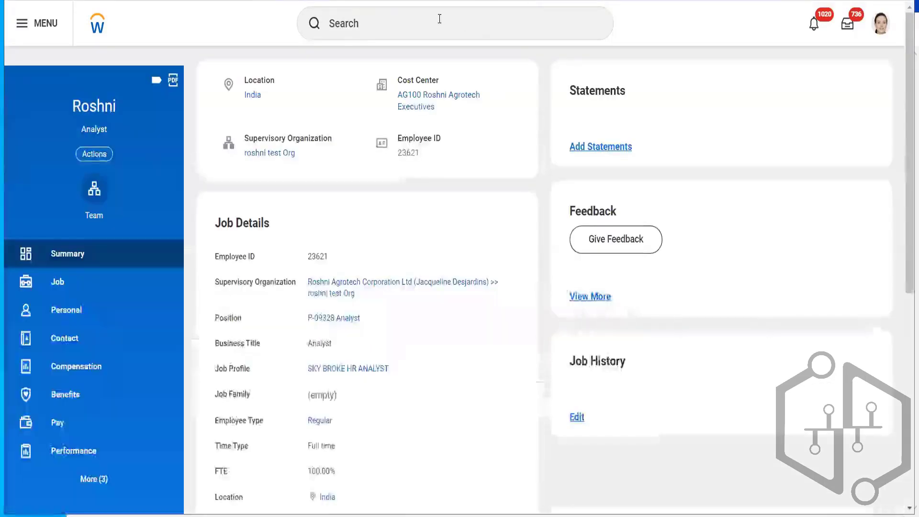
# - Search for another worker by full name and open that worker's profile
pyautogui.click(439, 19)
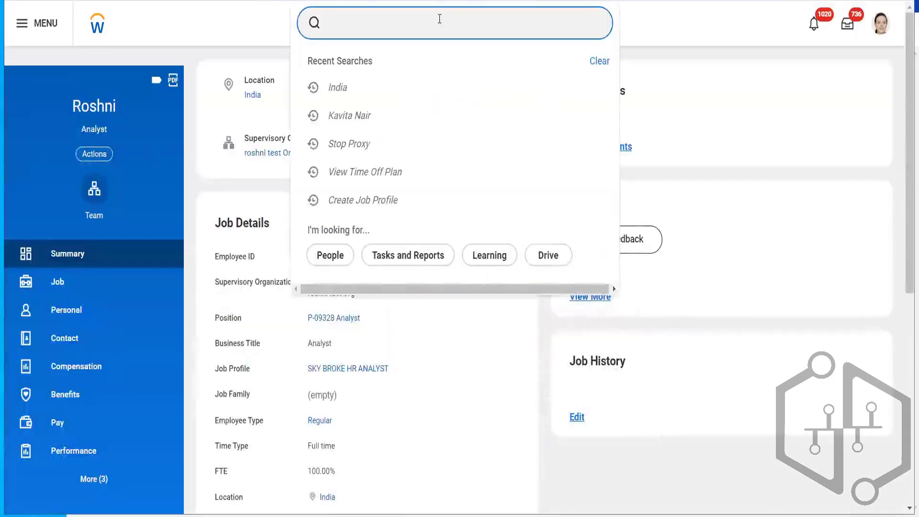
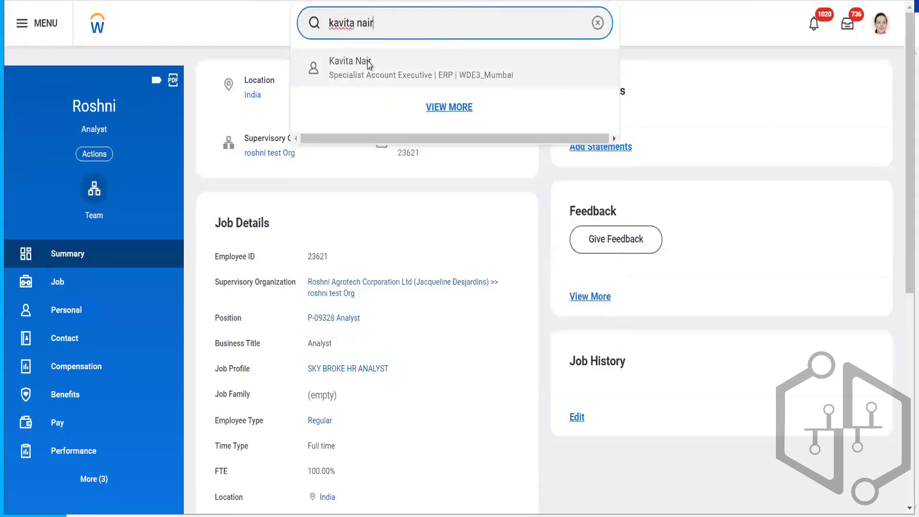
pyautogui.click(369, 65)
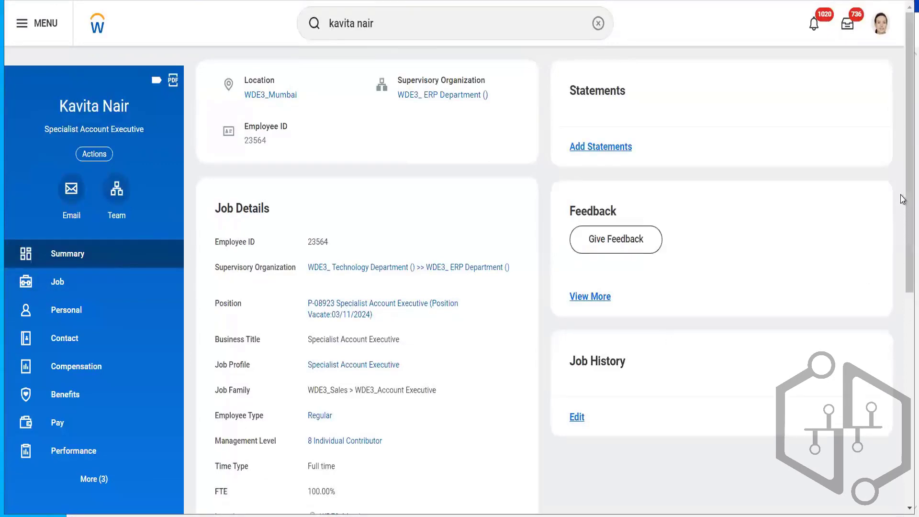
# - Examine that worker's job details, hire date and worker history, including the termination's effective date
pyautogui.moveTo(903, 199); pyautogui.dragTo(887, 175)
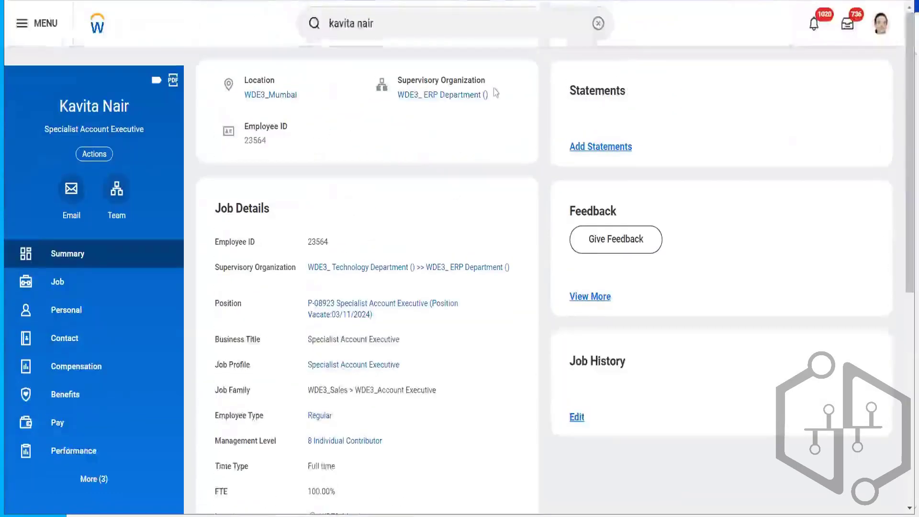
pyautogui.click(48, 283)
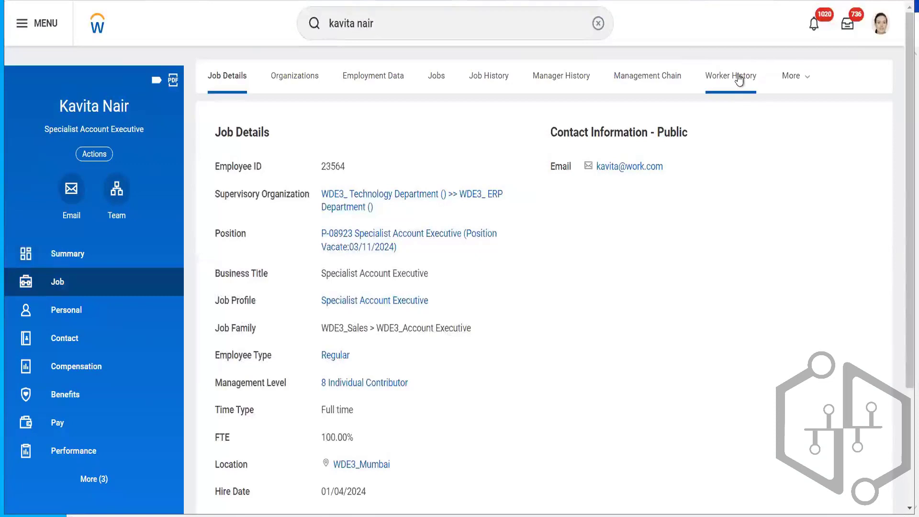
pyautogui.click(740, 80)
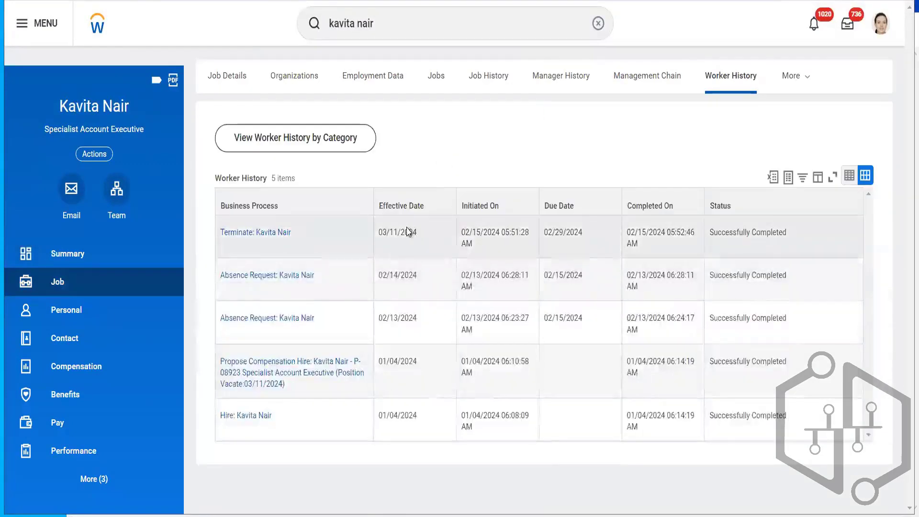
pyautogui.doubleClick(408, 232)
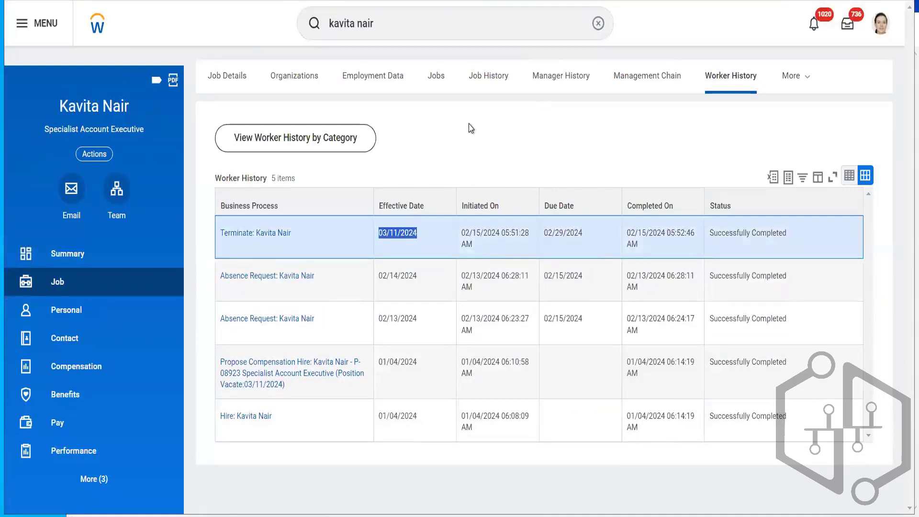
pyautogui.click(66, 255)
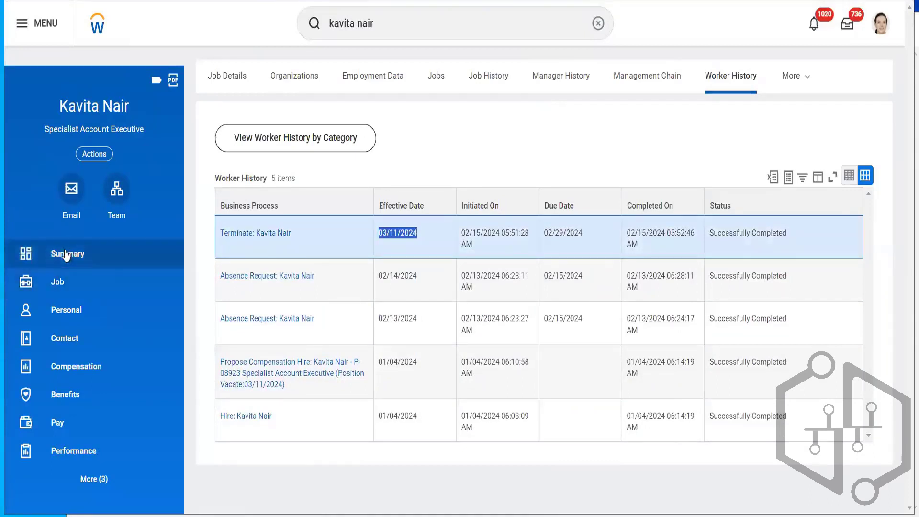